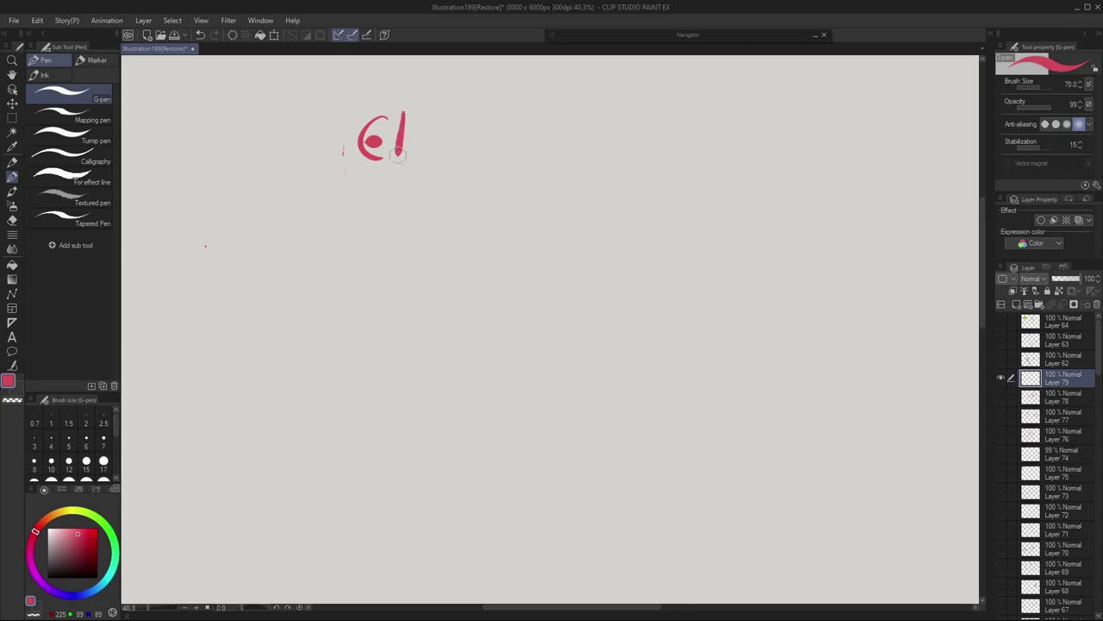
Finish hand-lettering the heading EDGES in red with the G-pen
mouse_move(453, 117)
left_mouse_down()
mouse_move(431, 152)
mouse_move(449, 140)
mouse_move(479, 151)
mouse_move(481, 121)
mouse_move(500, 152)
mouse_move(515, 125)
left_mouse_up()
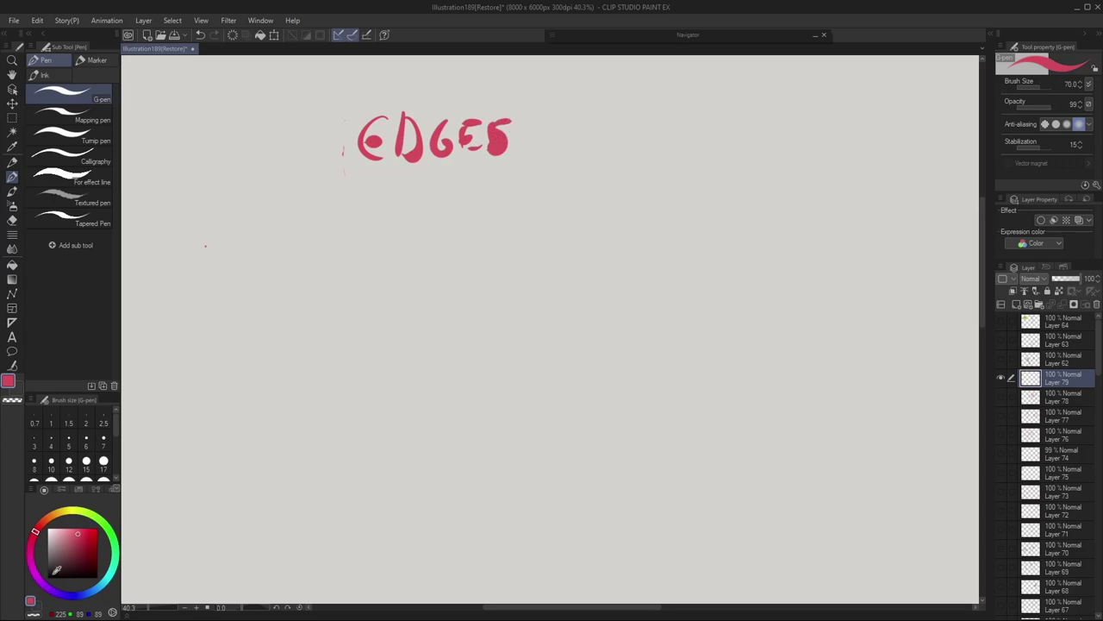
Paint a solid near-black square below the heading with the G-pen at brush size 170
left_click(47, 575)
key("bracketright")
key("bracketright")
key("bracketright")
key("bracketright")
key("bracketright")
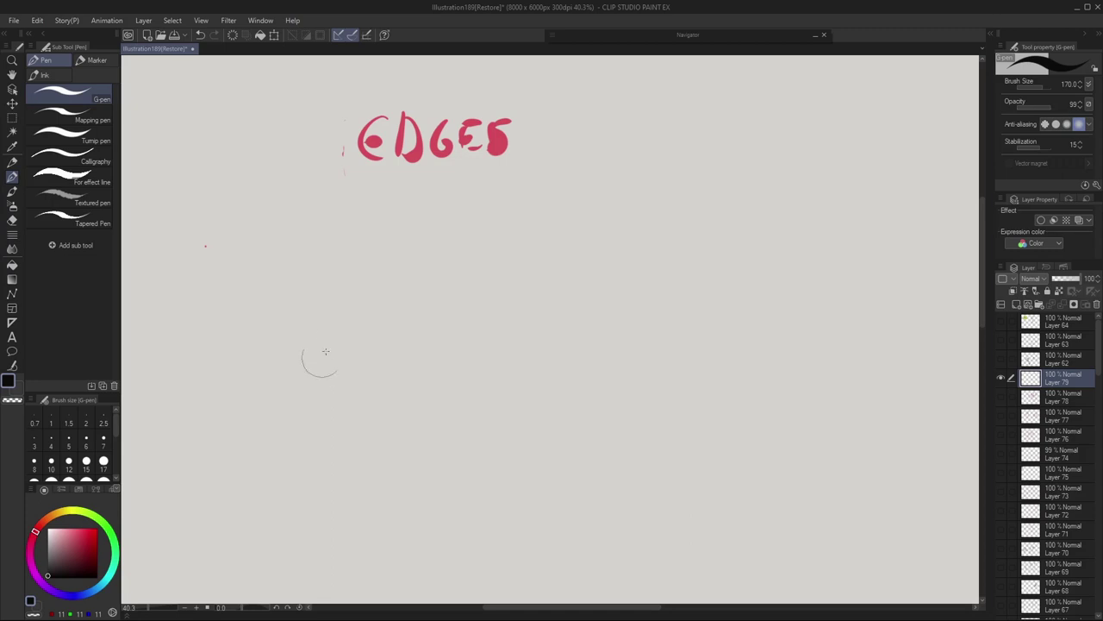
mouse_move(374, 204)
left_mouse_down()
mouse_move(373, 276)
mouse_move(376, 210)
mouse_move(334, 209)
mouse_move(317, 226)
mouse_move(327, 269)
mouse_move(364, 274)
mouse_move(365, 213)
mouse_move(321, 211)
mouse_move(321, 269)
mouse_move(355, 254)
mouse_move(322, 206)
left_mouse_up()
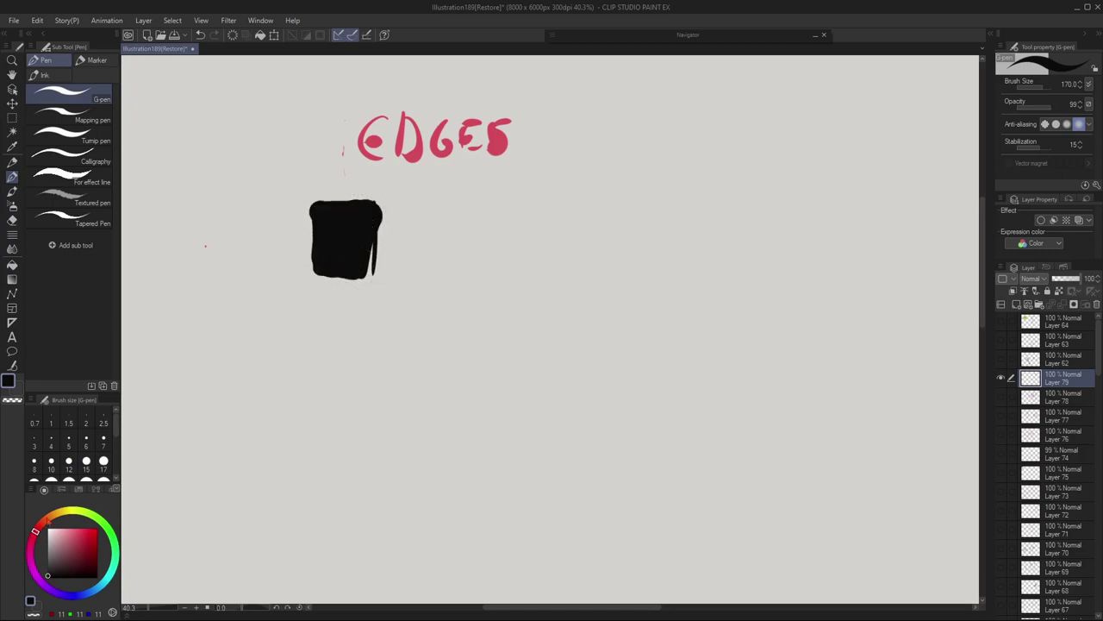
Paint a mid-grey square beside the black one, tidy it at brush size 80, and close the gap between them with black
left_click(47, 546)
mouse_move(384, 208)
left_mouse_down()
mouse_move(384, 262)
mouse_move(414, 269)
mouse_move(435, 220)
mouse_move(390, 206)
mouse_move(392, 257)
mouse_move(418, 238)
left_mouse_up()
key("bracketleft")
key("bracketleft")
key("bracketleft")
key("bracketleft")
mouse_move(392, 198)
left_mouse_down()
mouse_move(443, 272)
mouse_move(382, 216)
left_mouse_up()
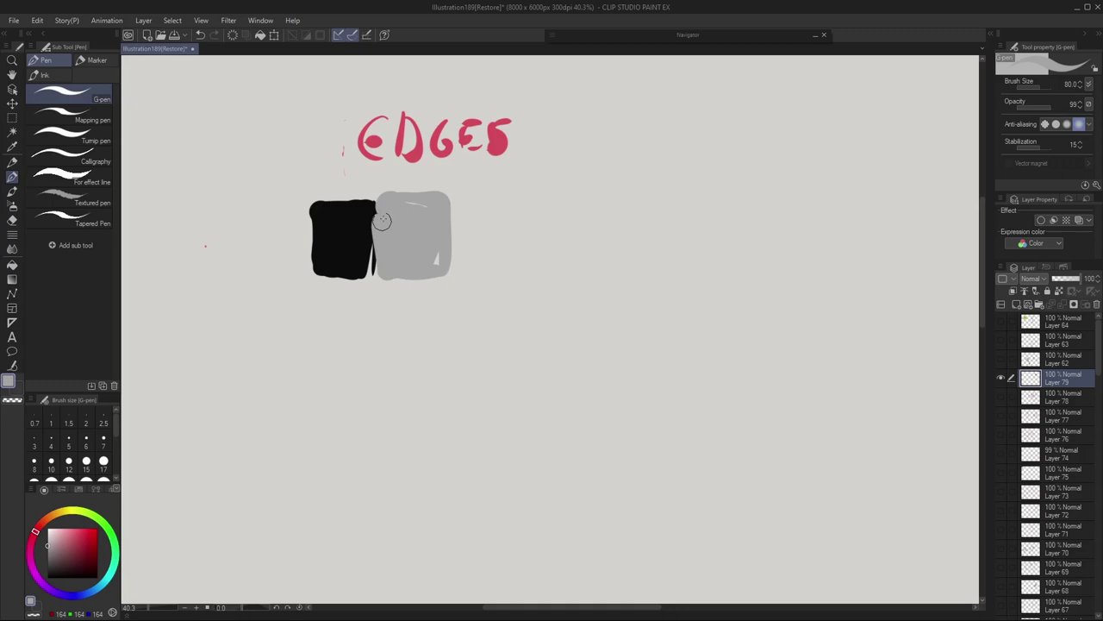
left_click(366, 241, "alt")
mouse_move(361, 270)
left_mouse_down()
mouse_move(377, 197)
mouse_move(335, 203)
left_mouse_up()
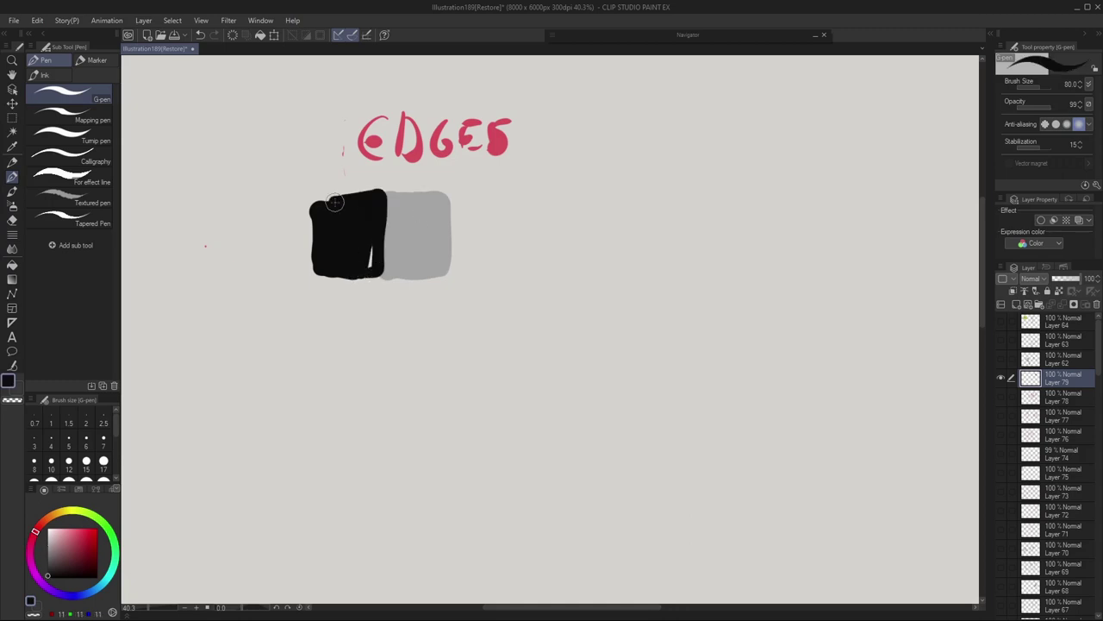
Blend the boundary between the black and grey squares into a soft gradient with the Watery brush at size 200
left_click(13, 197)
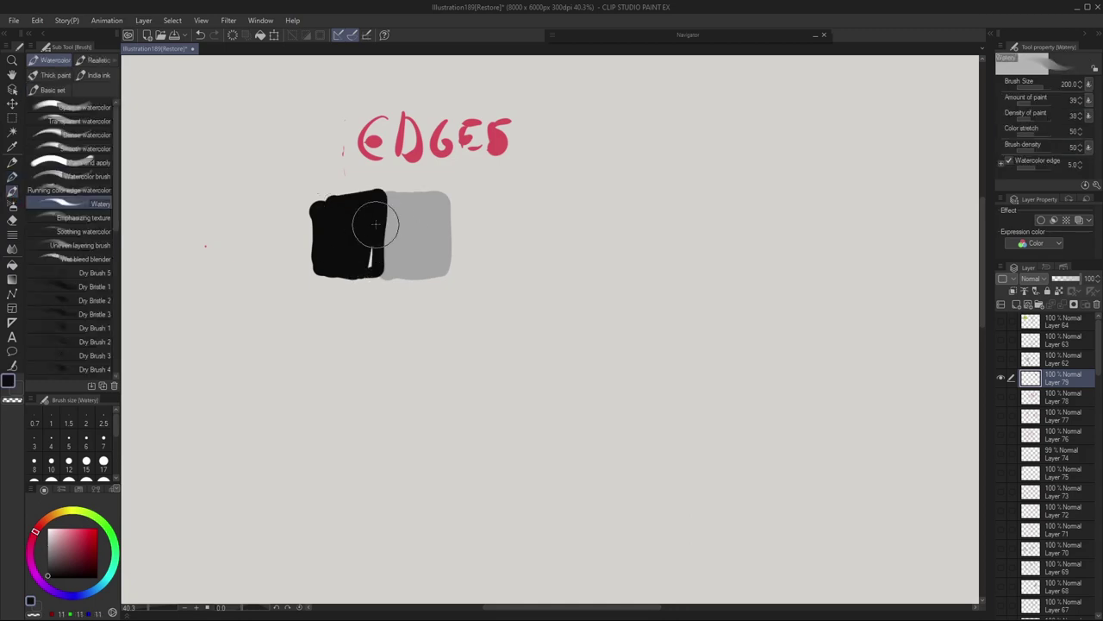
mouse_move(370, 222)
left_mouse_down()
mouse_move(379, 253)
mouse_move(387, 192)
mouse_move(388, 223)
mouse_move(390, 193)
mouse_move(412, 212)
mouse_move(410, 270)
mouse_move(382, 246)
mouse_move(381, 267)
mouse_move(380, 254)
mouse_move(359, 249)
mouse_move(372, 199)
left_mouse_up()
key("]")
key("]")
key("]")
key("]")
left_click(424, 233, "alt")
left_click(369, 238, "alt")
left_click(350, 242, "alt")
mouse_move(350, 242)
left_mouse_down()
mouse_move(376, 264)
mouse_move(399, 264)
left_mouse_up()
left_click(391, 250, "alt")
left_click(428, 224, "alt")
left_click_drag(429, 224, 410, 258)
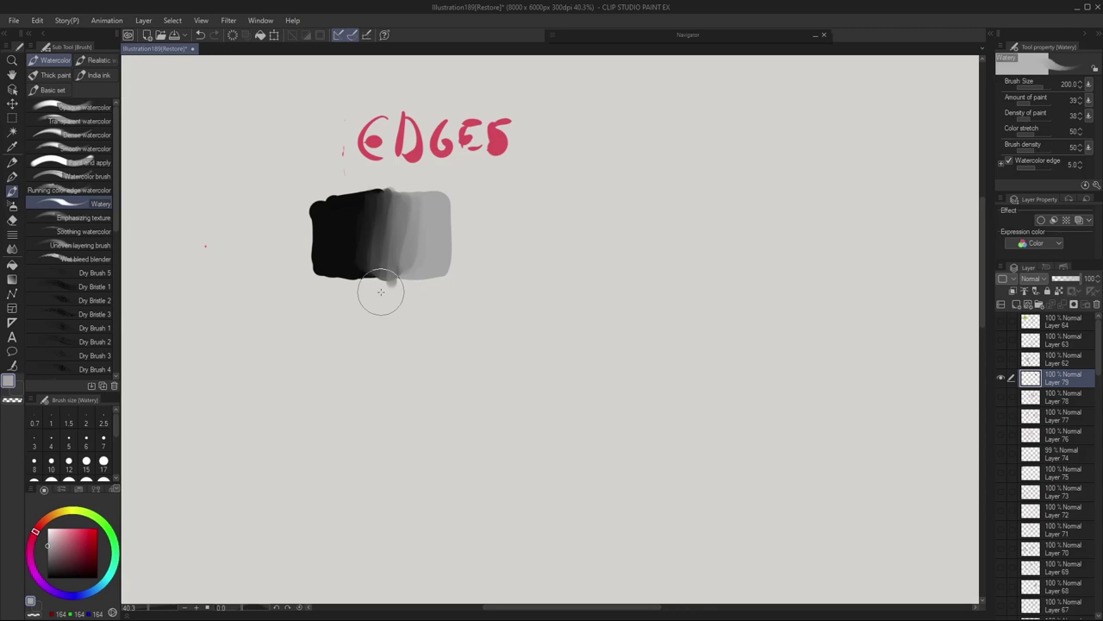
left_click(368, 213, "alt")
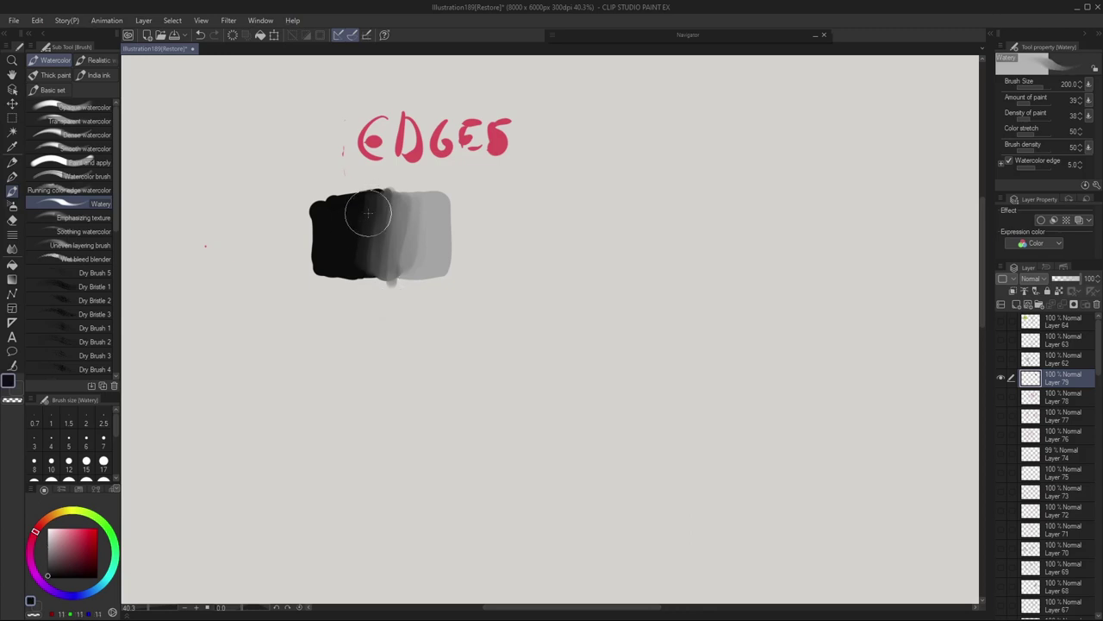
Draw a sharp right-angle corner and a rounded corner beside it in pure red with the G-pen at size 50
left_click(12, 175)
left_click(414, 150, "alt")
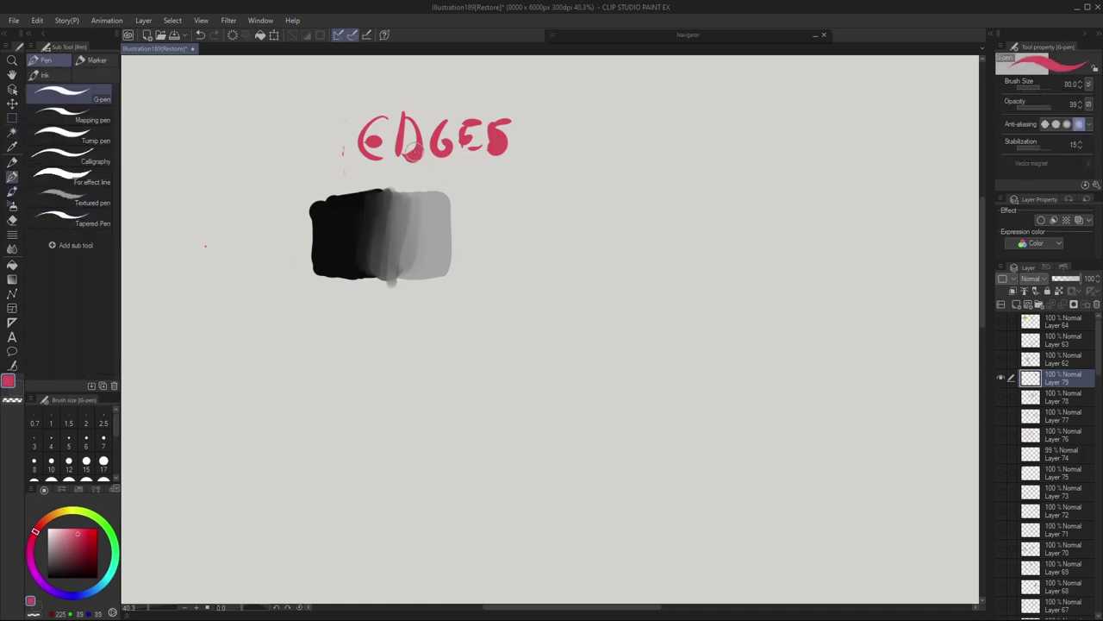
left_click(97, 529)
mouse_move(528, 607)
left_mouse_down()
mouse_move(588, 608)
mouse_move(539, 609)
left_mouse_up()
key("bracketleft")
key("bracketleft")
key("bracketleft")
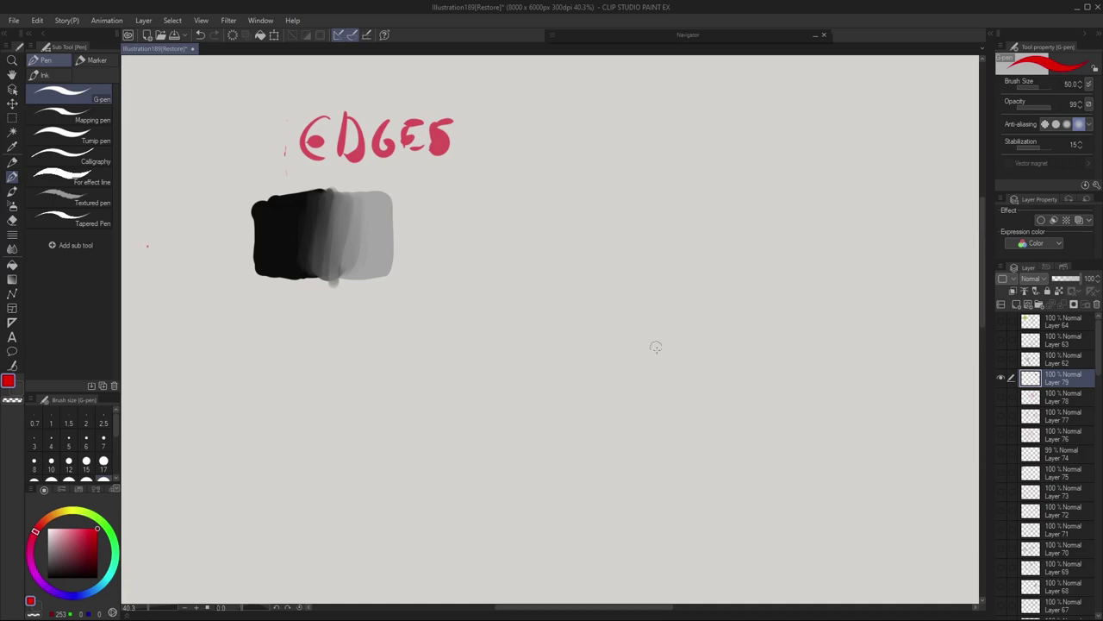
mouse_move(657, 406)
left_mouse_down()
mouse_move(653, 268)
mouse_move(559, 264)
left_mouse_up()
mouse_move(632, 257)
left_mouse_down()
mouse_move(660, 263)
mouse_move(663, 386)
left_mouse_up()
mouse_move(830, 416)
left_mouse_down()
mouse_move(835, 333)
mouse_move(816, 298)
mouse_move(773, 272)
mouse_move(713, 269)
mouse_move(785, 282)
mouse_move(824, 319)
mouse_move(828, 422)
left_mouse_up()
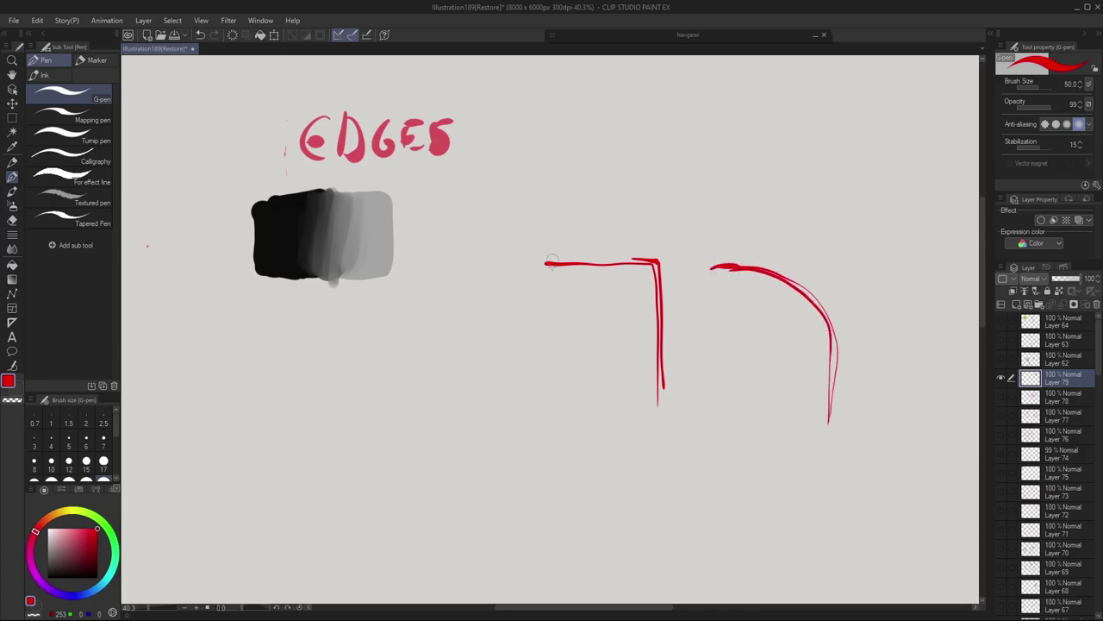
Close the two red corners into a square and a box with one rounded corner by adding their remaining sides
left_click_drag(529, 270, 531, 412)
mouse_move(617, 403)
left_mouse_down()
mouse_move(537, 408)
mouse_move(535, 269)
left_mouse_up()
left_click_drag(710, 272, 714, 406)
left_click_drag(822, 410, 712, 404)
Mark the square's sharp corner and the other shape's rounded corner with red dots and circles around them
left_click_drag(865, 569, 643, 569)
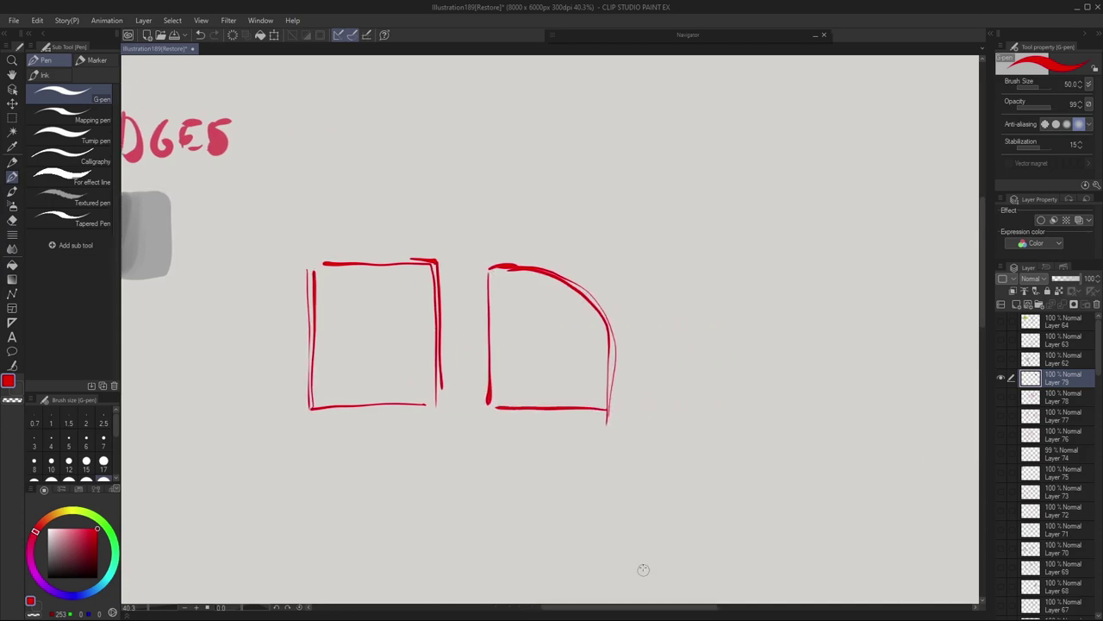
left_click(445, 251)
mouse_move(535, 263)
left_mouse_down()
mouse_move(580, 283)
mouse_move(611, 338)
left_mouse_up()
mouse_move(455, 228)
left_mouse_down()
mouse_move(466, 278)
mouse_move(396, 300)
mouse_move(429, 274)
left_mouse_up()
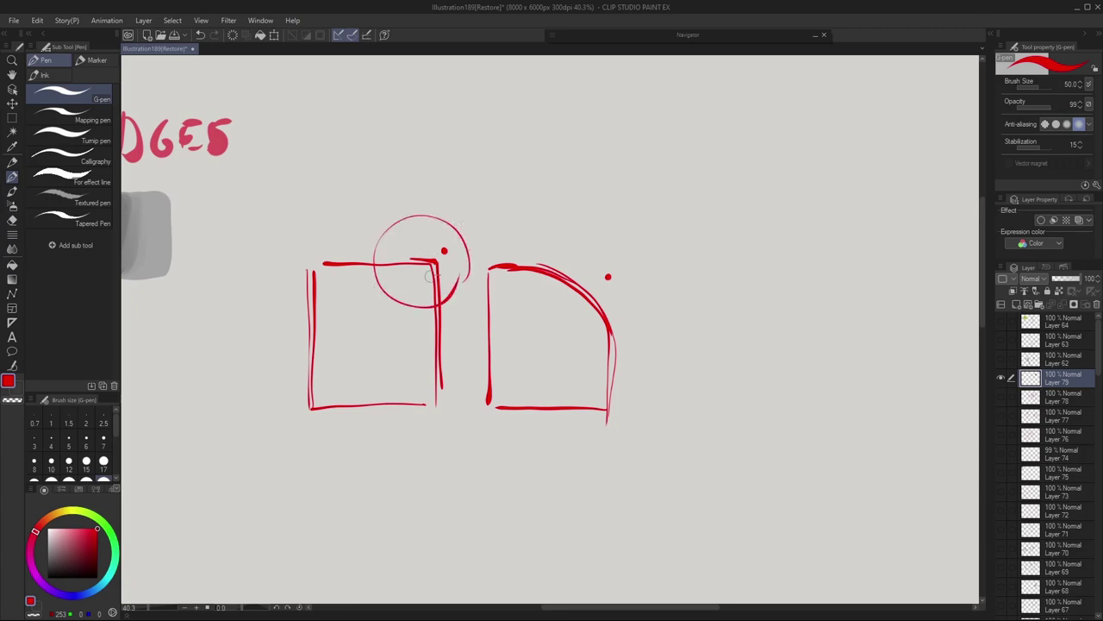
mouse_move(532, 293)
left_mouse_down()
mouse_move(626, 303)
mouse_move(574, 285)
left_mouse_up()
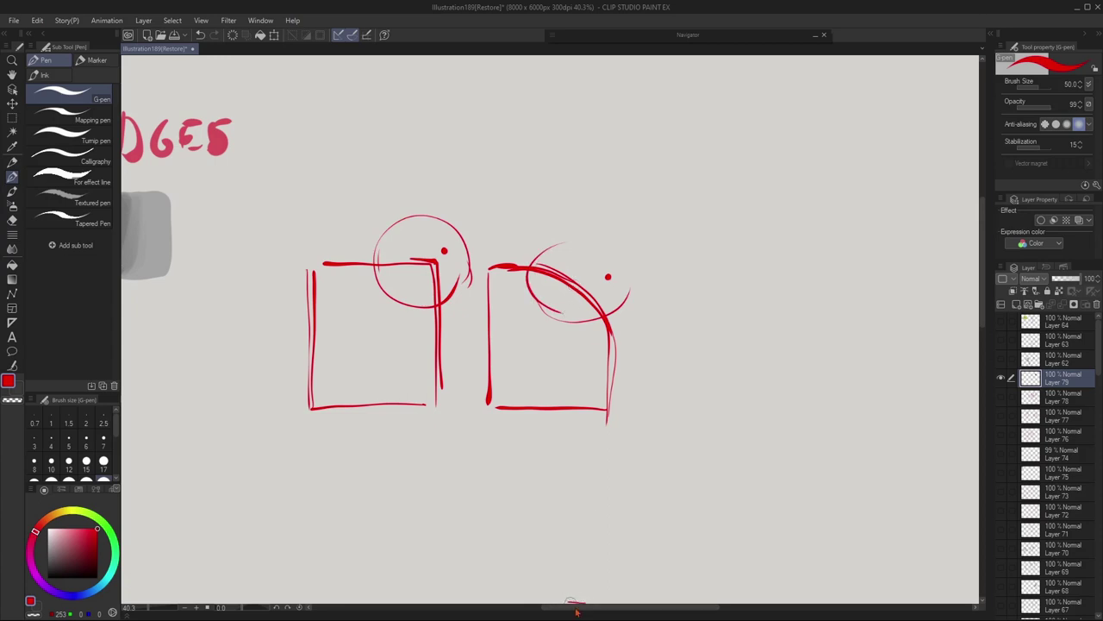
Pick a dark grey drawing colour for the area below the red shapes
left_click_drag(576, 611, 559, 589)
scroll(974, 317, "down", 3)
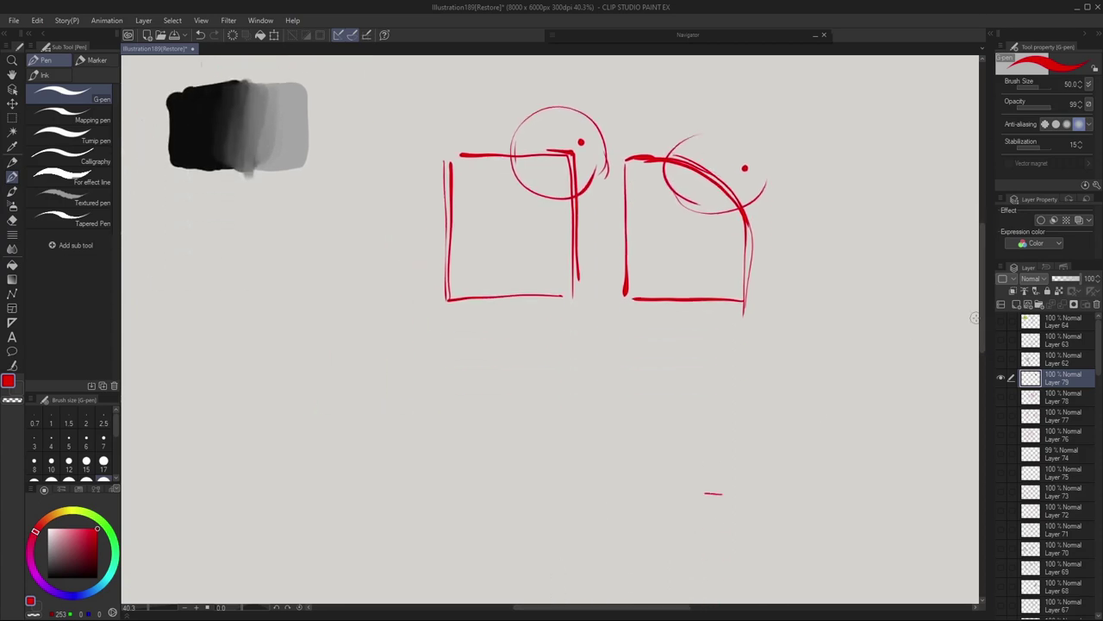
left_click(45, 561)
mouse_move(568, 363)
left_mouse_down()
mouse_move(491, 468)
mouse_move(521, 353)
mouse_move(459, 350)
mouse_move(385, 455)
left_mouse_up()
key("ctrl+z")
key("ctrl+z")
key("ctrl+z")
Sketch a rectangular box in perspective in dark grey below the red square
mouse_move(565, 368)
left_mouse_down()
mouse_move(488, 456)
mouse_move(570, 371)
mouse_move(577, 449)
mouse_move(496, 541)
left_mouse_up()
left_click_drag(491, 457, 496, 539)
mouse_move(568, 379)
left_mouse_down()
mouse_move(508, 522)
mouse_move(522, 447)
mouse_move(560, 405)
left_mouse_up()
left_click_drag(574, 470, 500, 534)
left_click_drag(492, 449, 386, 425)
left_click_drag(404, 546, 504, 567)
mouse_move(386, 427)
left_mouse_down()
mouse_move(392, 512)
mouse_move(478, 457)
mouse_move(431, 482)
mouse_move(504, 539)
mouse_move(494, 561)
mouse_move(400, 536)
left_mouse_up()
Fill the box's top plane with light grey and its two side planes with dark grey
left_click(47, 540)
mouse_move(557, 369)
left_mouse_down()
mouse_move(490, 355)
mouse_move(388, 420)
mouse_move(465, 434)
mouse_move(505, 419)
mouse_move(564, 369)
left_mouse_up()
mouse_move(388, 427)
left_mouse_down()
mouse_move(488, 448)
mouse_move(497, 562)
left_mouse_up()
left_click(47, 562)
left_click(51, 566)
mouse_move(578, 368)
left_mouse_down()
mouse_move(564, 474)
mouse_move(528, 529)
mouse_move(481, 564)
mouse_move(381, 538)
left_mouse_up()
left_click_drag(381, 435, 387, 540)
left_click(400, 489, "alt")
left_click_drag(390, 450, 393, 538)
Line the rear edges of the box's top plane in mid-grey and touch up the plane with its light grey
left_click(401, 398, "alt")
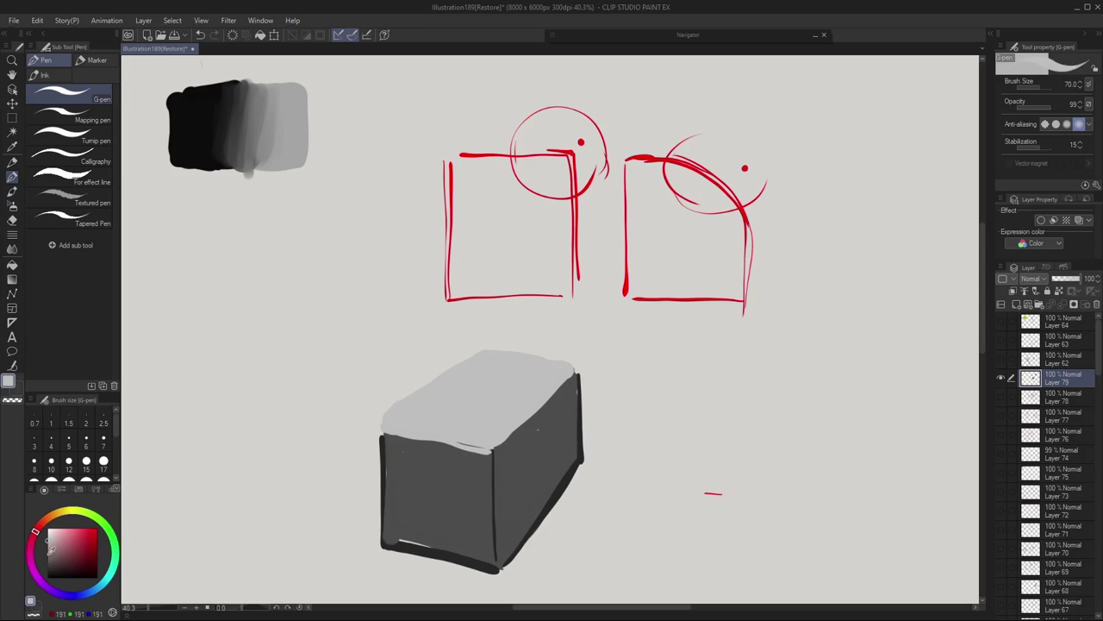
left_click(50, 552)
left_click_drag(489, 355, 381, 426)
mouse_move(579, 376)
left_mouse_down()
mouse_move(481, 353)
mouse_move(369, 421)
left_mouse_up()
left_click(431, 364, "alt")
left_click(403, 416, "alt")
left_click(470, 475, "alt")
left_click(426, 426, "alt")
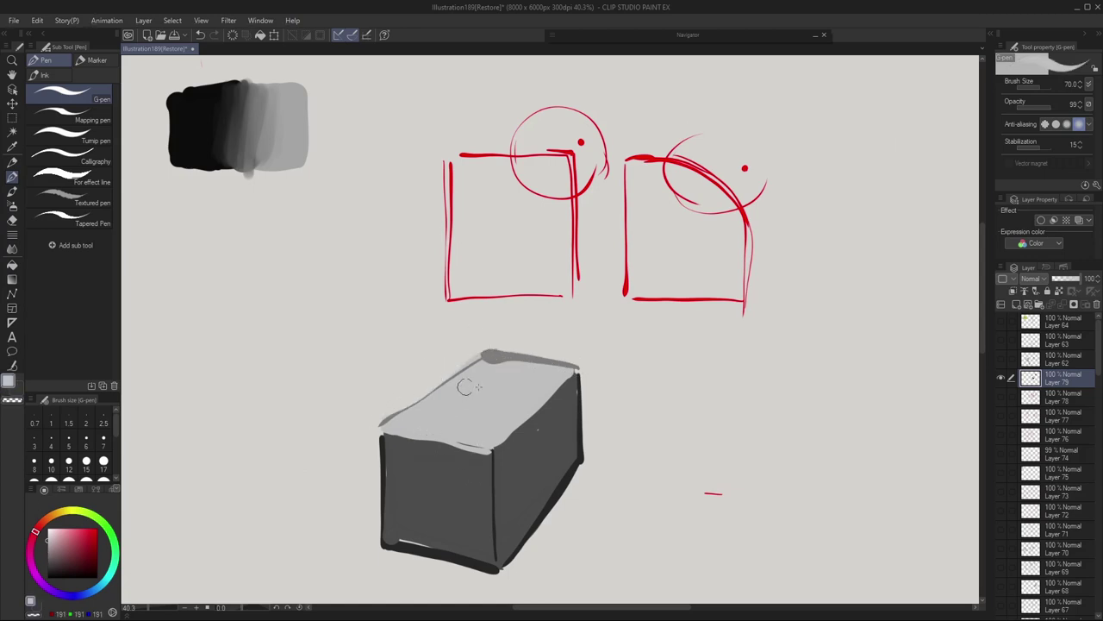
Block in a second box with a rounded upper edge beside the first in its dark grey, undoing the last stroke
left_click(541, 442, "alt")
left_click(516, 414, "alt")
left_click(543, 441, "alt")
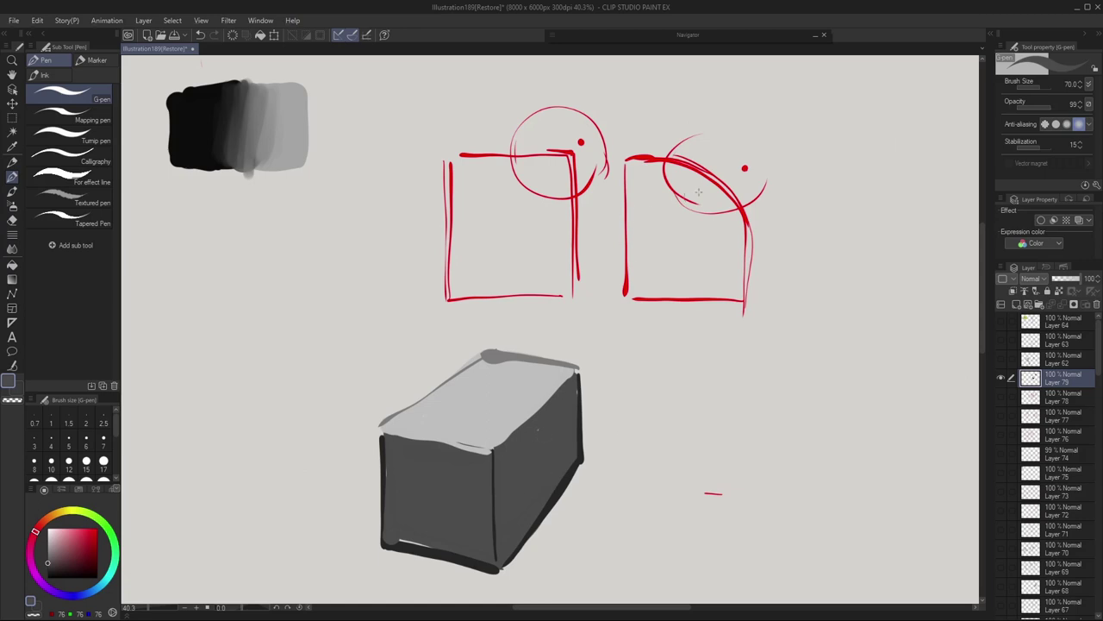
mouse_move(768, 459)
left_mouse_down()
mouse_move(698, 577)
mouse_move(592, 470)
mouse_move(665, 372)
left_mouse_up()
mouse_move(771, 450)
left_mouse_down()
mouse_move(741, 367)
mouse_move(668, 362)
mouse_move(687, 355)
mouse_move(675, 354)
mouse_move(586, 457)
left_mouse_up()
mouse_move(590, 466)
left_mouse_down()
mouse_move(629, 470)
mouse_move(685, 582)
left_mouse_up()
left_click_drag(770, 471, 701, 582)
left_click_drag(695, 589, 600, 571)
key("ctrl+z")
key("bracketleft")
Fill the rounded box's top plane with the first box's light grey and its sides with dark grey at brush size 50
mouse_move(770, 421)
left_mouse_down()
mouse_move(690, 564)
mouse_move(758, 439)
mouse_move(698, 579)
mouse_move(608, 552)
mouse_move(655, 491)
mouse_move(680, 574)
mouse_move(628, 518)
mouse_move(602, 543)
mouse_move(645, 479)
left_mouse_up()
left_click(536, 392, "alt")
mouse_move(681, 362)
left_mouse_down()
mouse_move(619, 433)
mouse_move(656, 465)
mouse_move(707, 370)
mouse_move(620, 461)
left_mouse_up()
left_click(710, 508, "alt")
mouse_move(688, 533)
left_mouse_down()
mouse_move(764, 416)
mouse_move(690, 500)
mouse_move(748, 414)
left_mouse_up()
left_click(669, 462, "alt")
mouse_move(672, 488)
left_mouse_down()
mouse_move(740, 385)
mouse_move(681, 355)
left_mouse_up()
Outline the rounded box's lower, rear and front corner edges in near-black and fill the remaining gaps with dark grey
left_click(581, 436, "alt")
left_click_drag(587, 459, 599, 558)
left_click_drag(694, 580, 595, 554)
mouse_move(699, 581)
left_mouse_down()
mouse_move(772, 451)
mouse_move(781, 463)
left_mouse_up()
key("ctrl+z")
left_click_drag(769, 399, 779, 469)
left_click(755, 449, "alt")
left_click_drag(774, 429, 745, 498)
left_click(596, 527, "alt")
left_click_drag(672, 499, 688, 572)
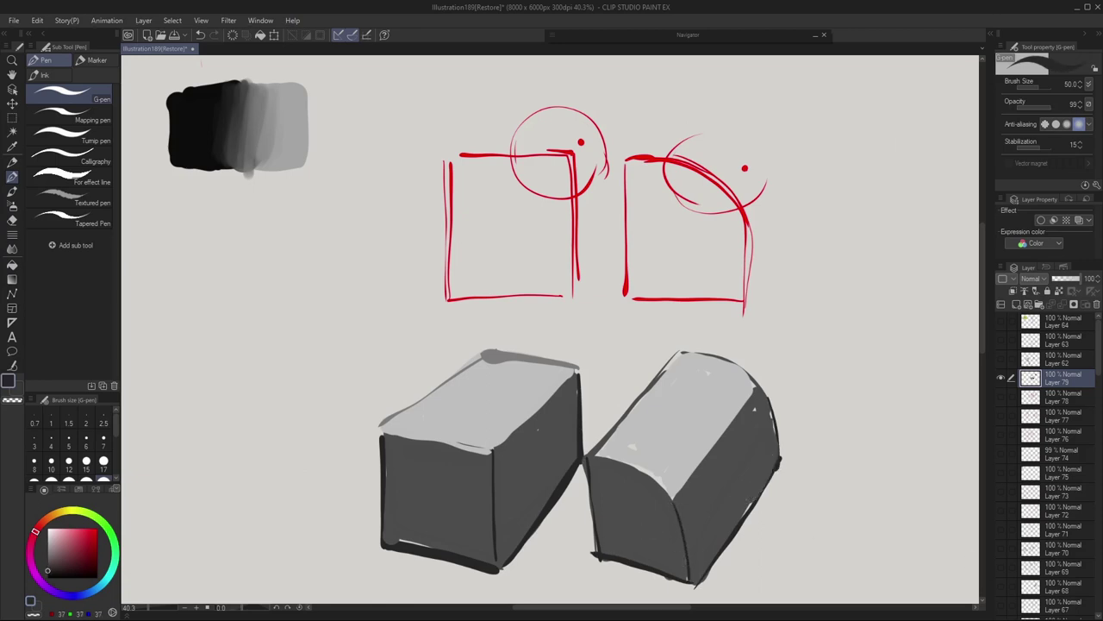
Soften the light-to-dark boundary on the rounded box with the Watery brush at size 60
left_click(706, 454, "alt")
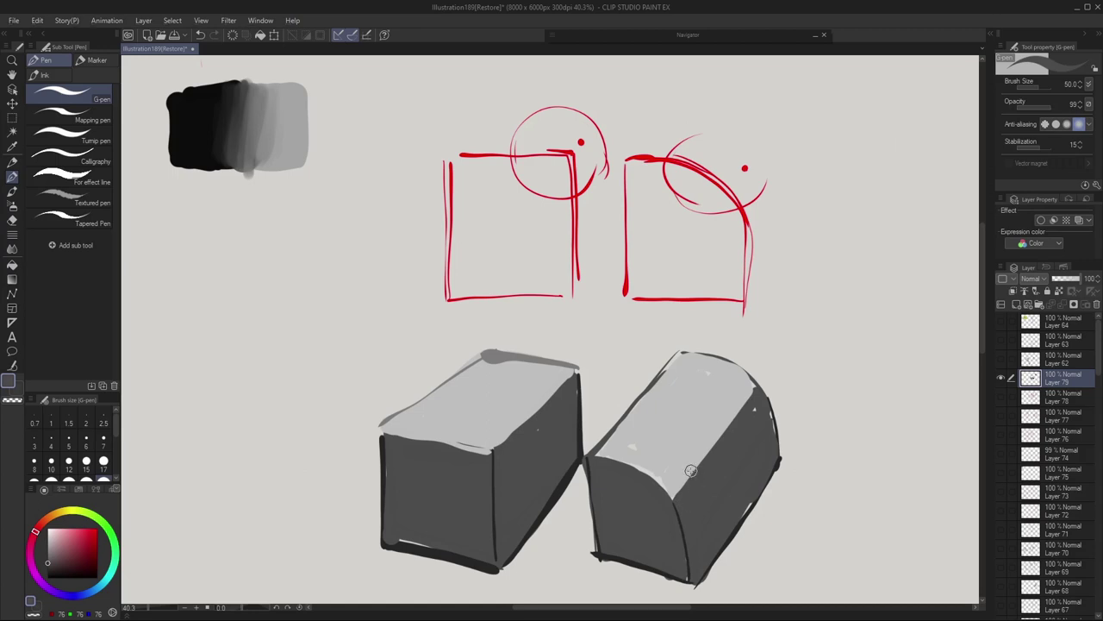
key("b")
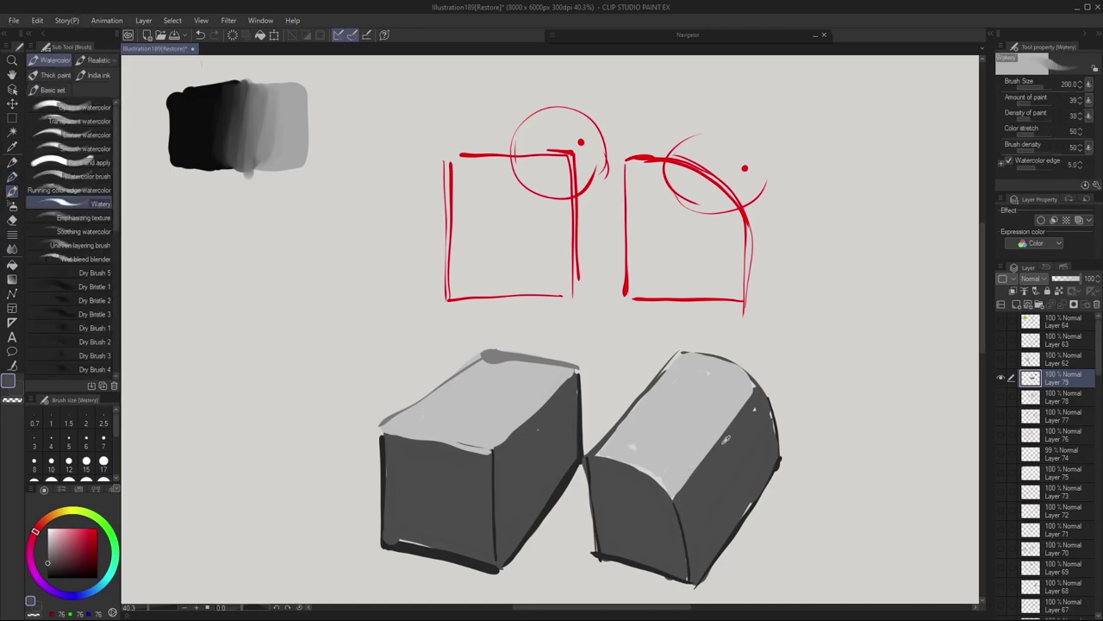
key("[")
key("[")
key("[")
key("[")
key("[")
left_click_drag(755, 391, 683, 488)
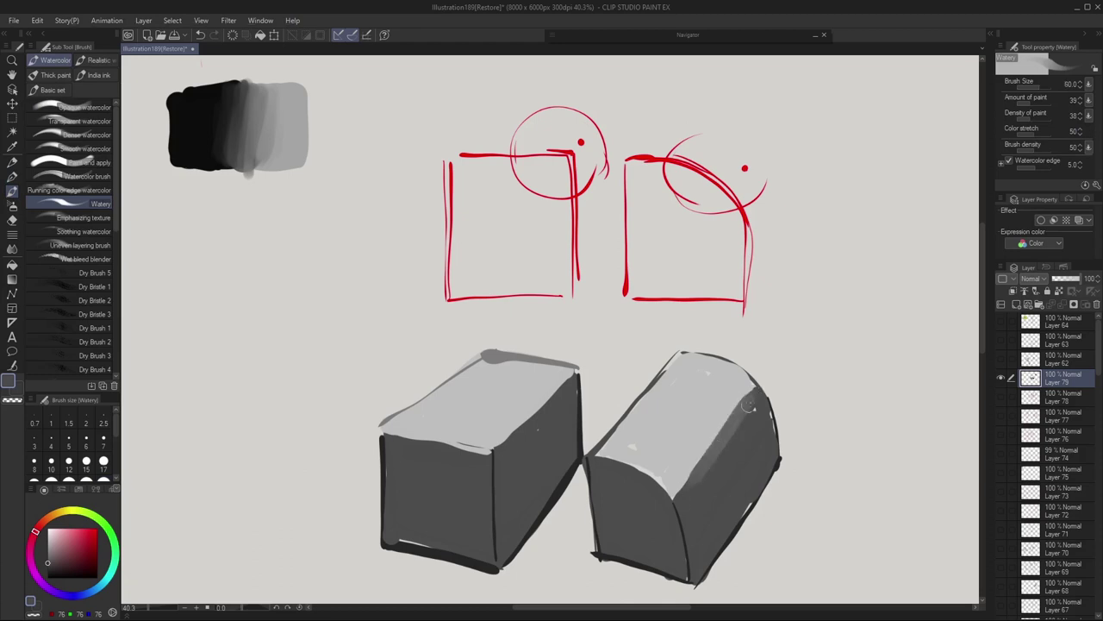
left_click_drag(743, 407, 683, 491)
key("bracketright")
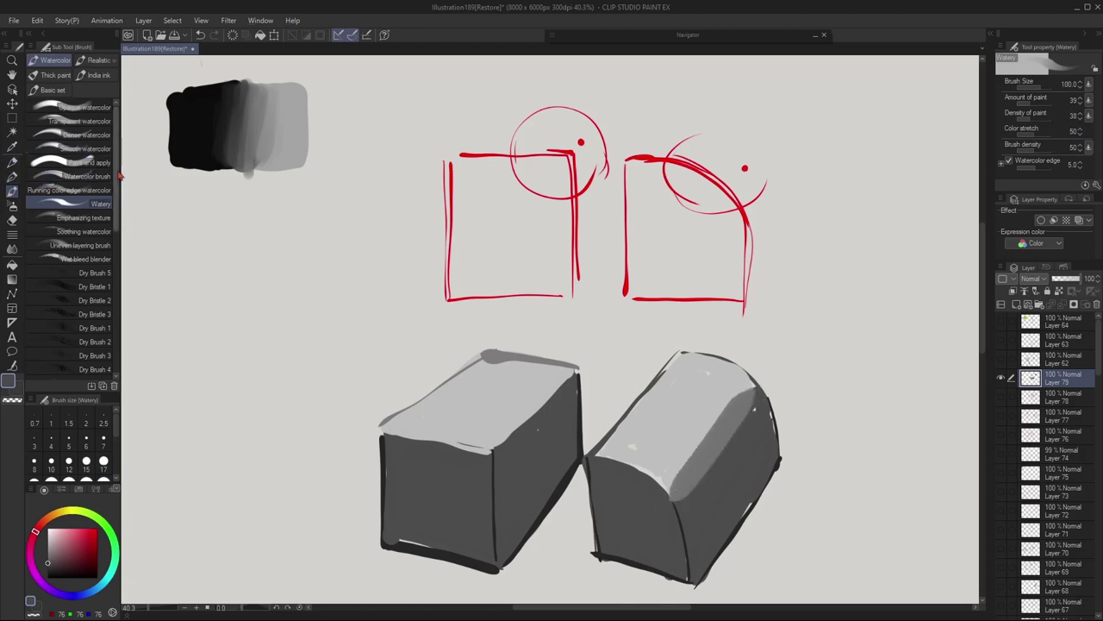
Blend the rounded box's curved surface into a smooth light-to-dark gradient with the Opaque watercolor brush at size 60
left_click(78, 107)
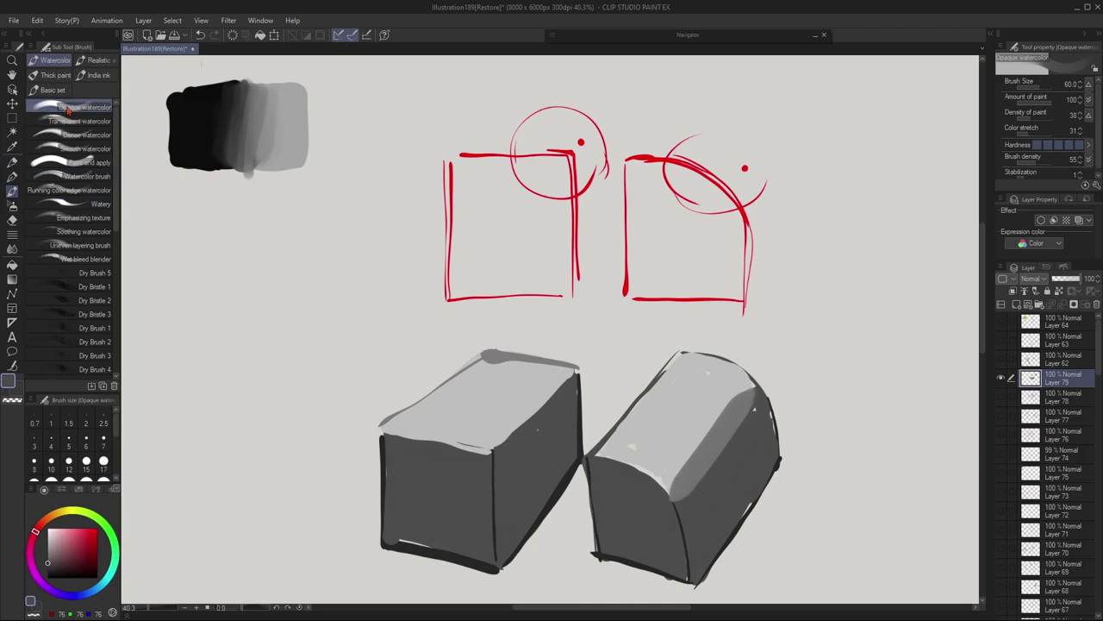
left_click_drag(749, 414, 674, 503)
mouse_move(757, 388)
left_mouse_down()
mouse_move(662, 502)
mouse_move(655, 477)
left_mouse_up()
left_click_drag(706, 412, 640, 471)
left_click_drag(751, 402, 674, 484)
mouse_move(740, 400)
left_mouse_down()
mouse_move(664, 483)
mouse_move(687, 476)
left_mouse_up()
left_click(712, 443, "alt")
left_click_drag(745, 413, 690, 476)
left_click_drag(744, 431, 714, 467)
left_click_drag(758, 410, 674, 503)
left_click_drag(744, 392, 694, 446)
left_click(720, 386, "alt")
left_click_drag(729, 395, 649, 465)
left_click(694, 393, "alt")
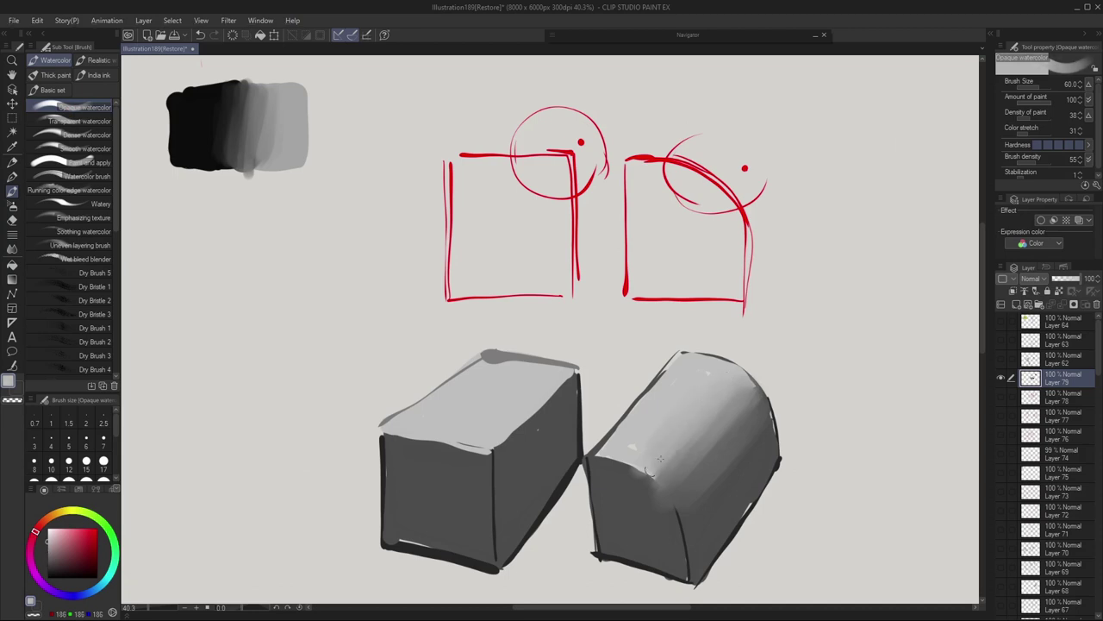
Restore the curved front edge of the rounded box with sampled greys, reducing the Opaque watercolor brush to size 20
key("bracketleft")
key("bracketleft")
left_click(660, 520, "alt")
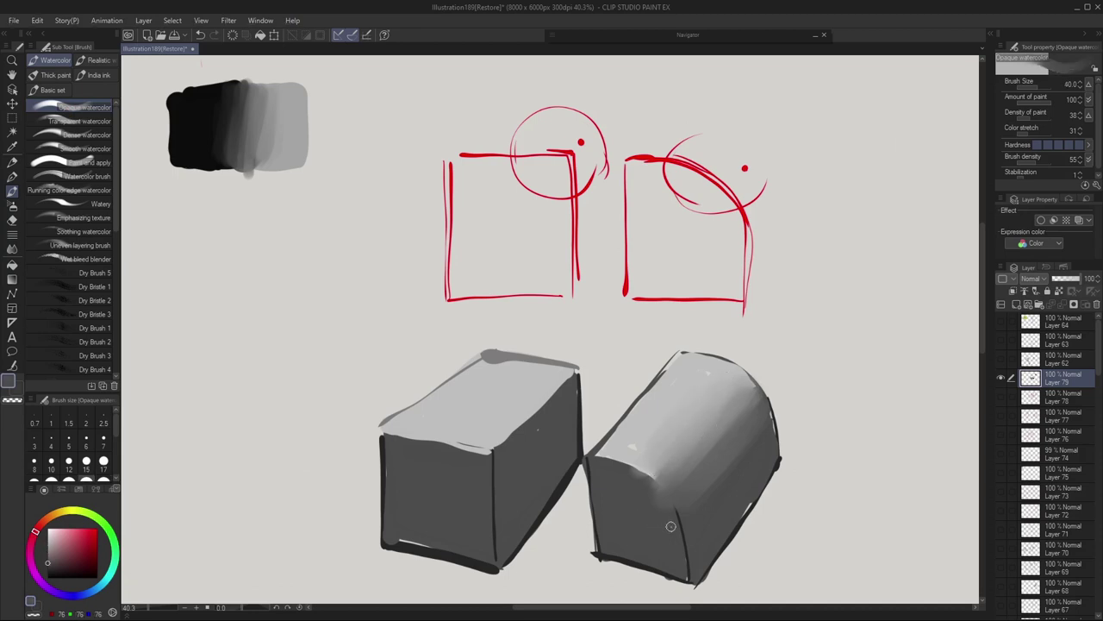
left_click(722, 438, "alt")
left_click(718, 474, "alt")
key("bracketleft")
left_click(685, 572, "alt")
left_click(690, 571, "alt")
key("bracketleft")
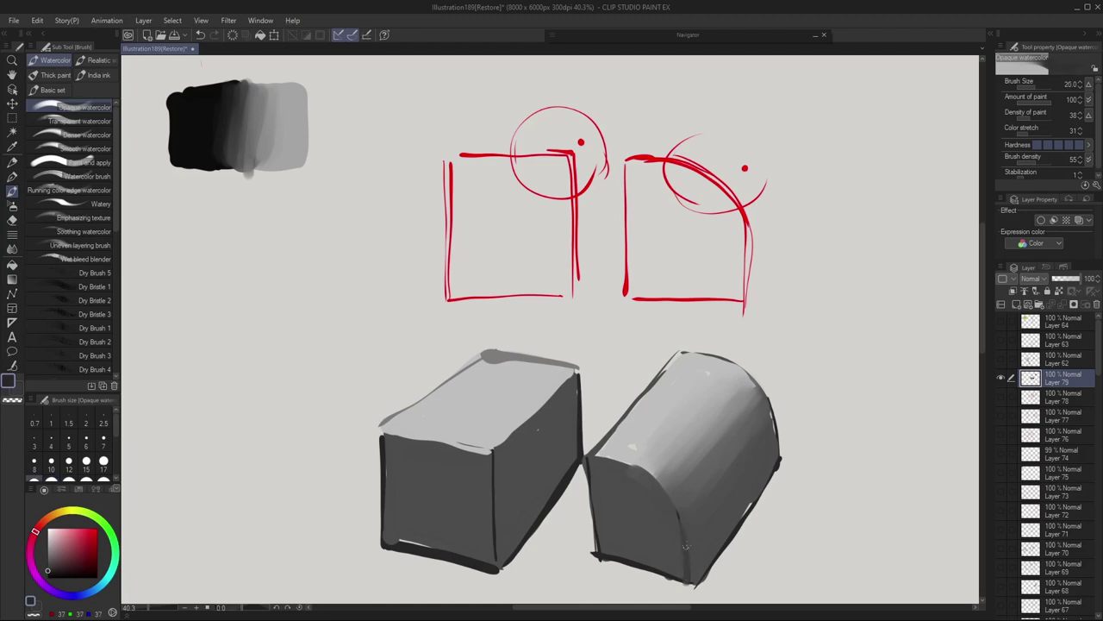
Paint a near-black core shadow along the rounded box's turning side with the Opaque watercolor brush at size 25
left_click_drag(759, 426, 709, 495)
key("bracketright")
key("bracketright")
key("ctrl+z")
left_click_drag(767, 433, 694, 519)
mouse_move(750, 468)
left_mouse_down()
mouse_move(706, 521)
mouse_move(697, 503)
left_mouse_up()
key("[")
left_click_drag(764, 426, 688, 513)
left_click_drag(762, 427, 688, 511)
left_click_drag(740, 447, 695, 502)
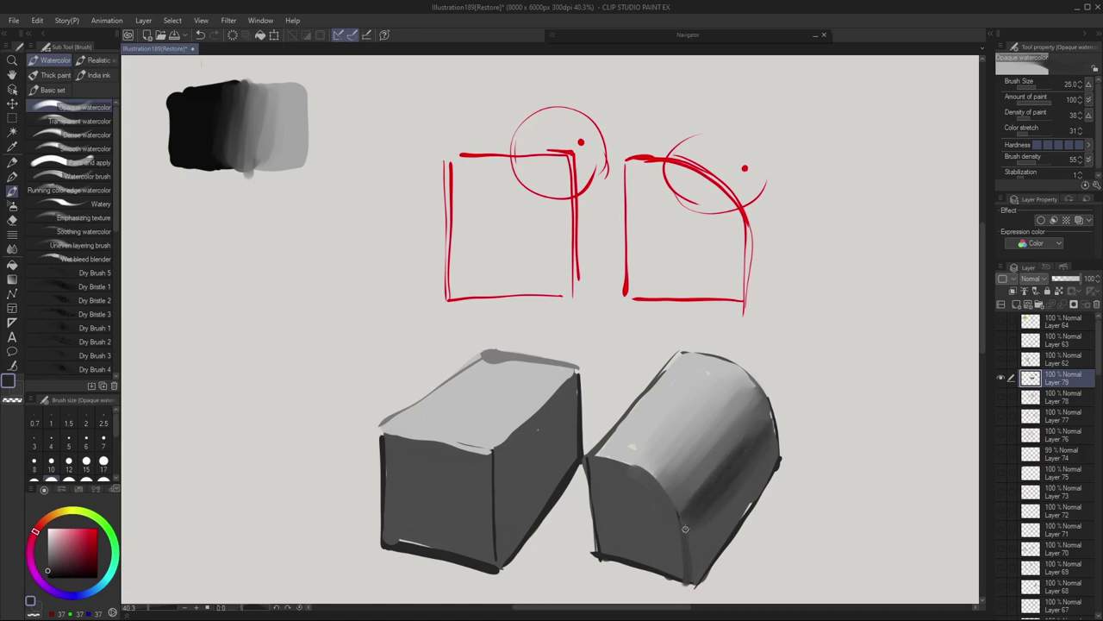
mouse_move(768, 436)
left_mouse_down()
mouse_move(734, 481)
mouse_move(731, 460)
left_mouse_up()
Paint a dark accent along the first box's sharp upper side edge at brush size 20
key("[")
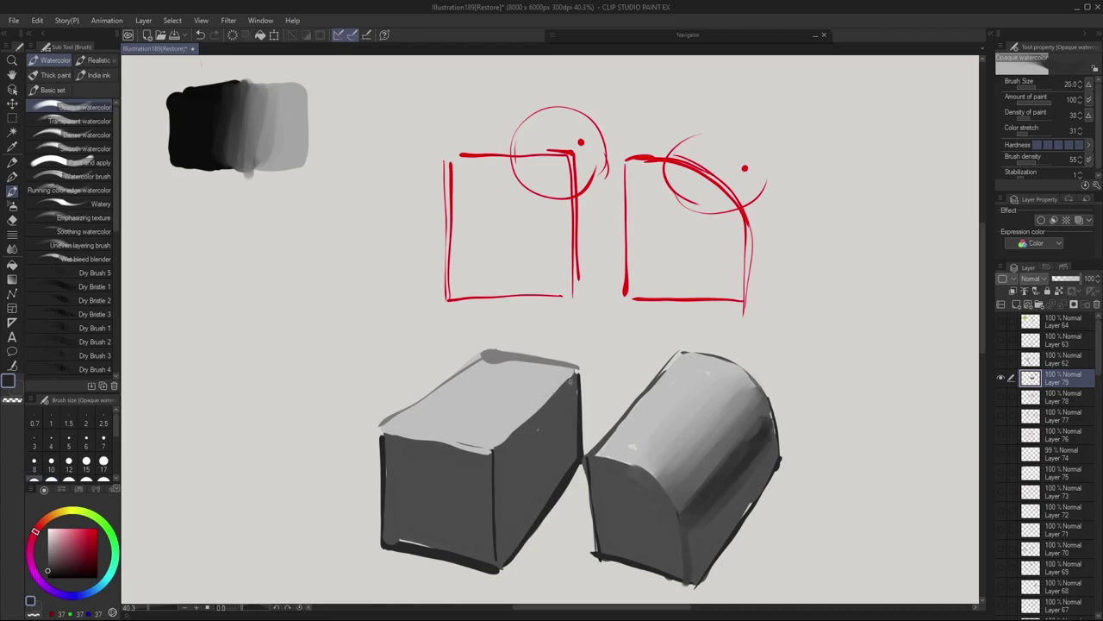
left_click_drag(576, 376, 523, 431)
key("ctrl+z")
left_click_drag(576, 376, 513, 444)
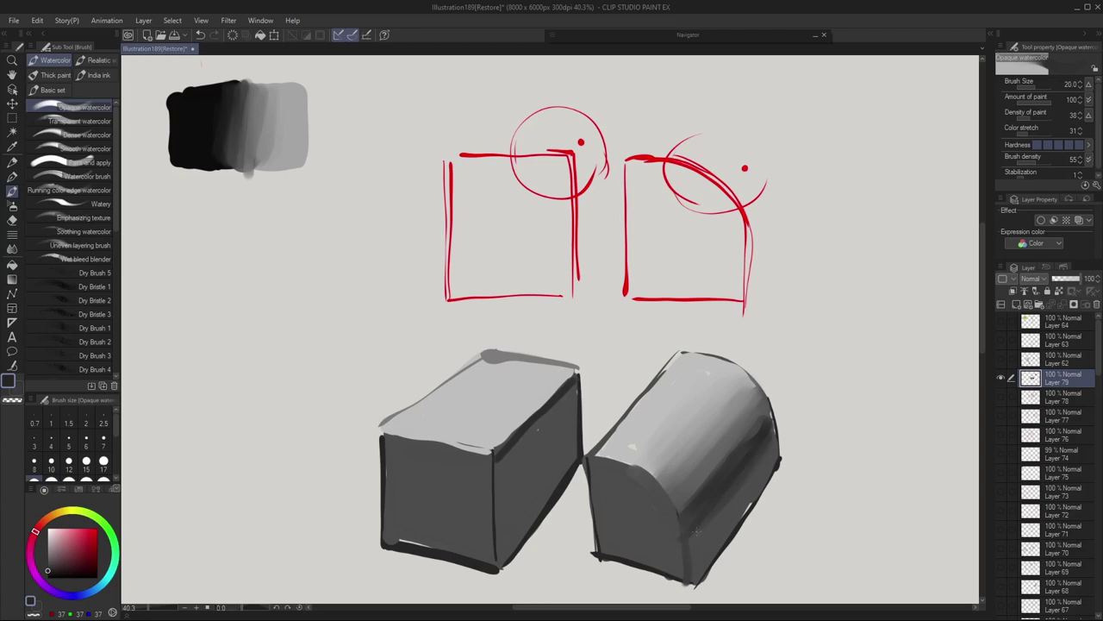
Extend the rounded box's shadow toward its rear edge and sample the light grey of its top
mouse_move(728, 465)
left_mouse_down()
mouse_move(766, 411)
mouse_move(740, 453)
mouse_move(769, 403)
left_mouse_up()
key("alt")
left_click(625, 453, "alt")
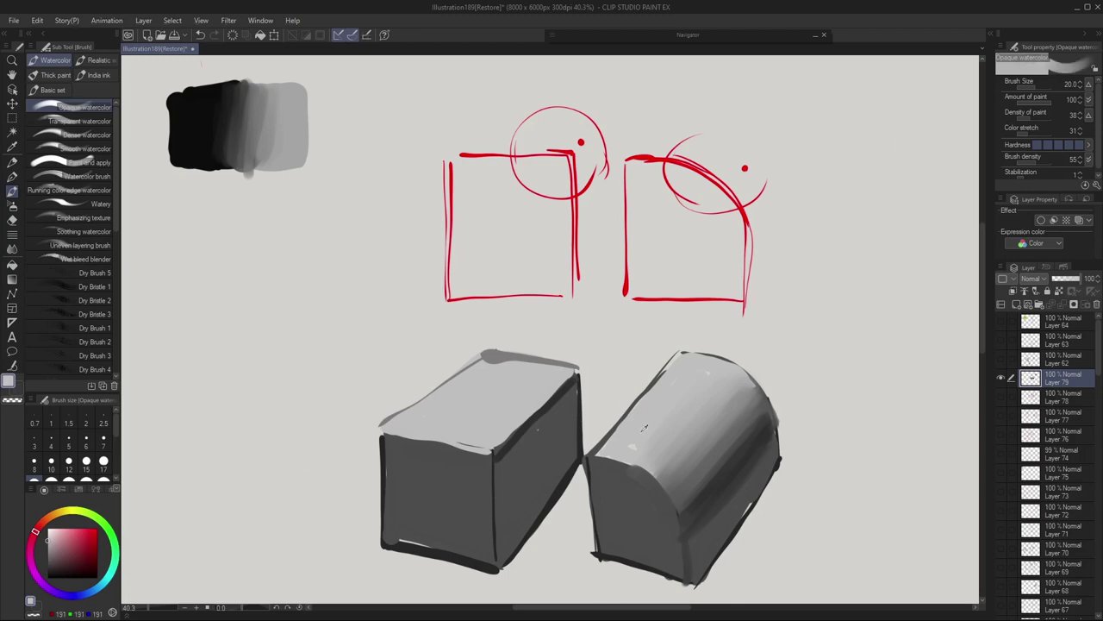
Paint sampled grey strokes along the first box's upper side edge with the Opaque watercolor brush at size 25 to start softening it
left_click(758, 429, "alt")
key("ctrl+z")
key("]")
left_click(549, 407, "alt")
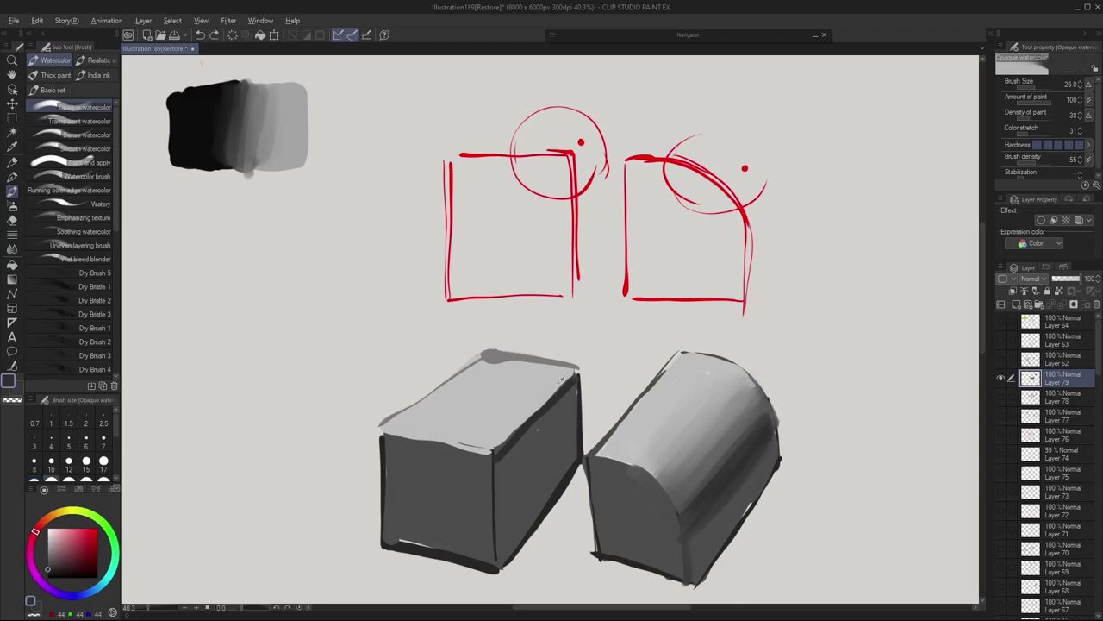
left_click(558, 390, "alt")
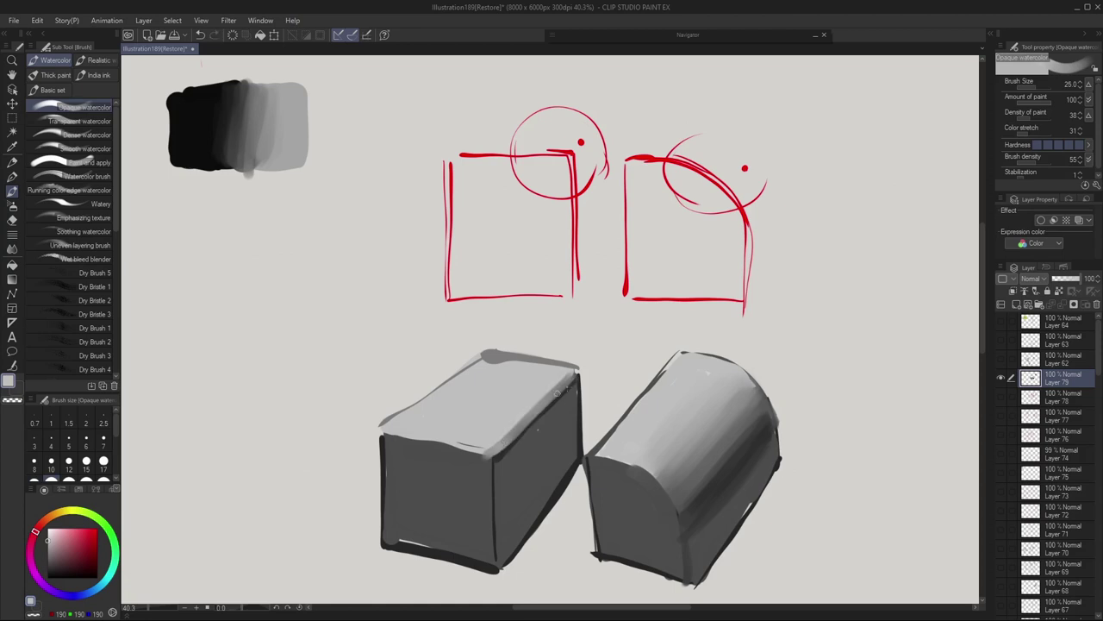
left_click(552, 418, "alt")
left_click_drag(576, 379, 497, 459)
left_click_drag(574, 398, 499, 466)
left_click_drag(548, 430, 505, 474)
Blend light grey along the first box's softened top edge and across its top face, reducing the brush to size 20
left_click(534, 397, "alt")
mouse_move(497, 431)
left_mouse_down()
mouse_move(552, 379)
mouse_move(501, 434)
left_mouse_up()
left_click_drag(569, 379, 499, 452)
key("[")
left_click_drag(547, 405, 505, 438)
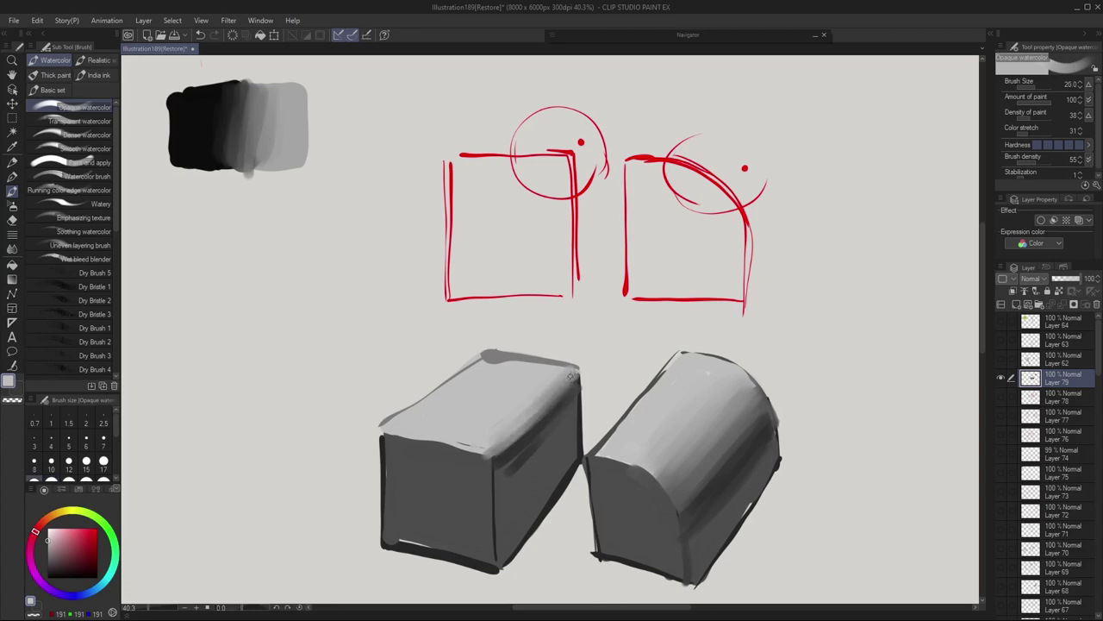
mouse_move(552, 377)
left_mouse_down()
mouse_move(484, 453)
mouse_move(408, 438)
left_mouse_up()
Round off the first box's rear upper corner with sampled dark grey and reduce the brush to size 17
left_click(481, 462, "alt")
left_click(583, 390, "alt")
left_click_drag(575, 370, 579, 387)
left_click_drag(579, 383, 569, 364)
key("bracketleft")
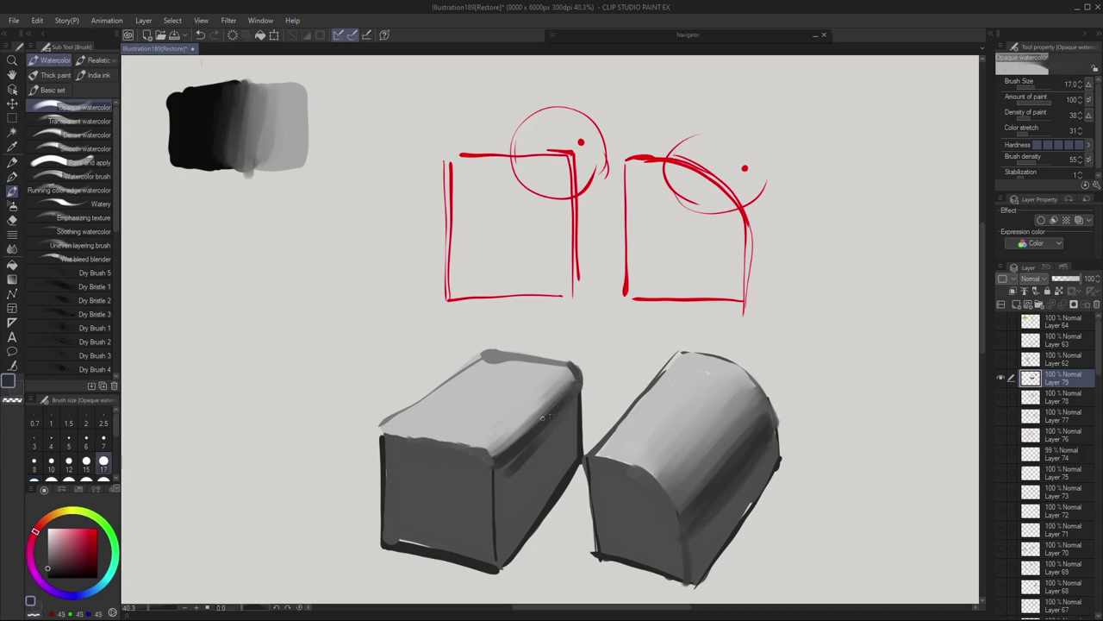
Blend sampled dark greys into the first box's side face below the softened edge and along its rear vertical edge
left_click(518, 450, "alt")
left_click(573, 409, "alt")
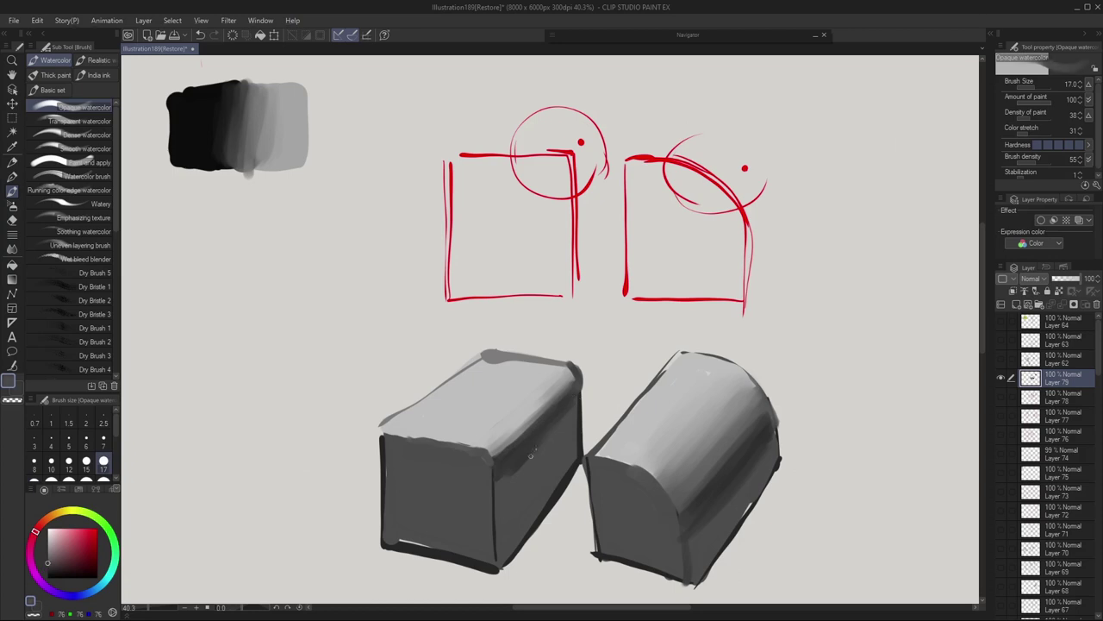
left_click(581, 382, "alt")
left_click_drag(580, 389, 580, 451)
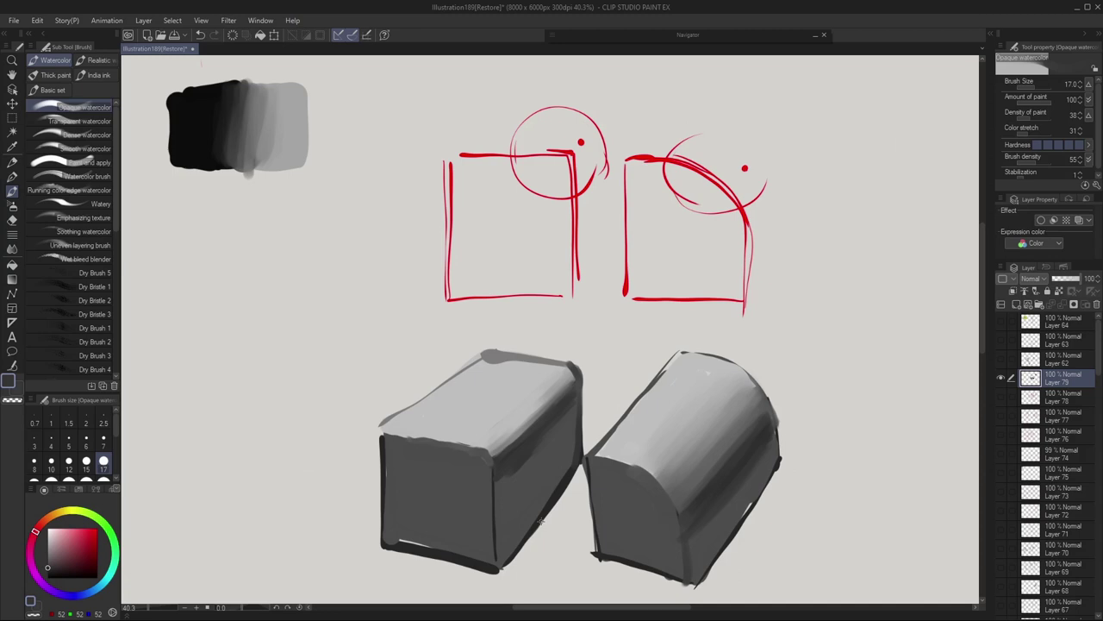
left_click(732, 466, "alt")
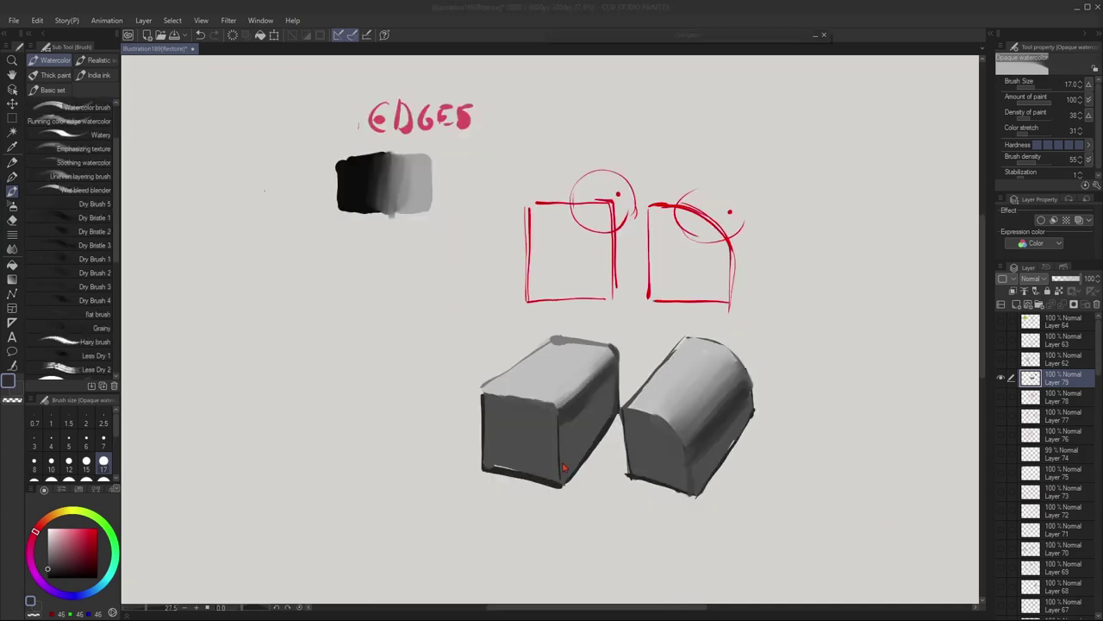
Handwrite the label "SHARP" in red above the upper grey bar with the G-pen at size 40
scroll(564, 466, "down", 3)
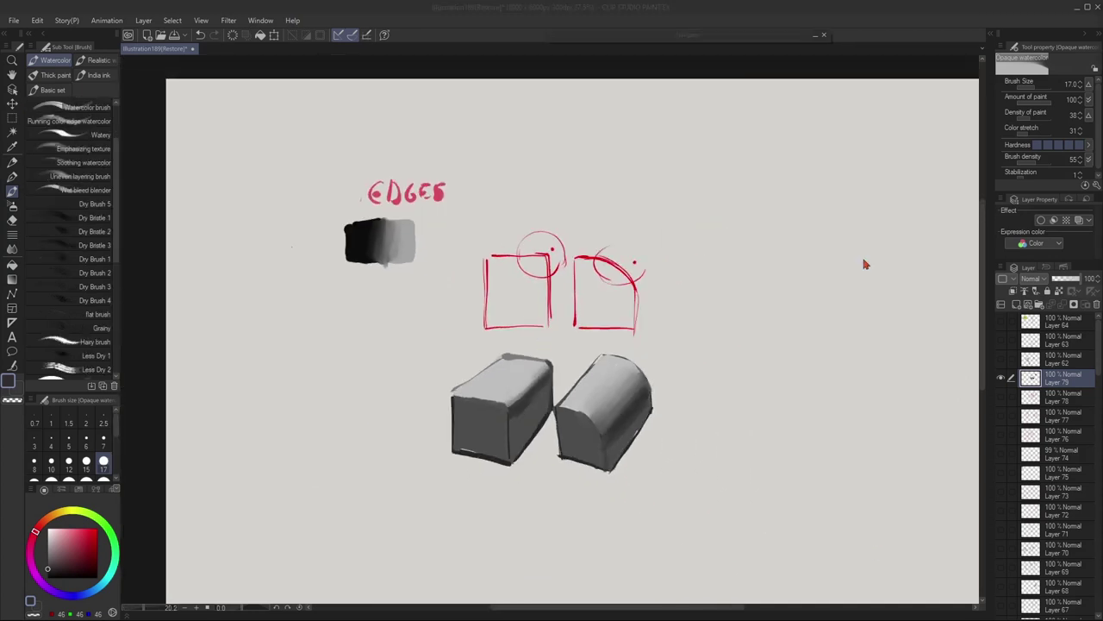
scroll(875, 259, "up", 3)
scroll(775, 463, "up", 1)
left_click(404, 317, "alt")
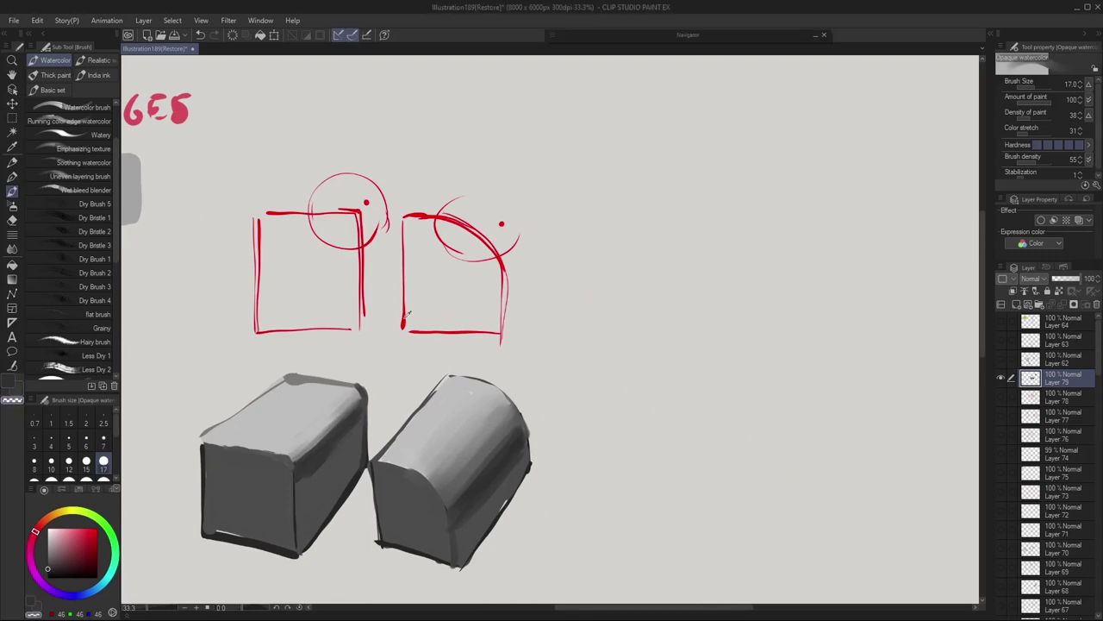
left_click(12, 176)
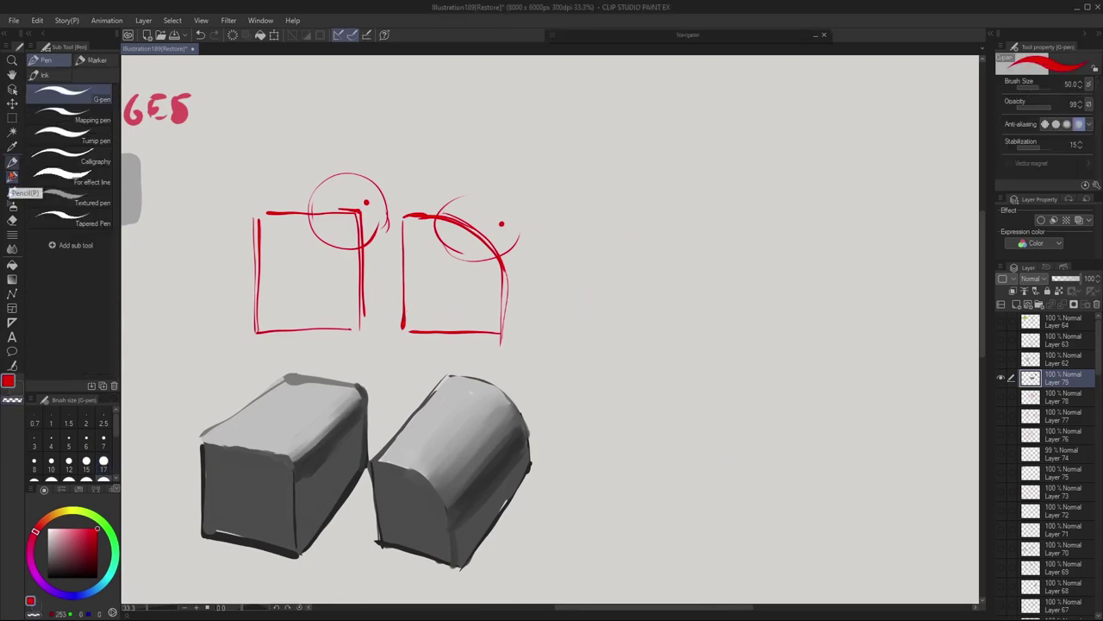
left_click_drag(607, 126, 621, 138)
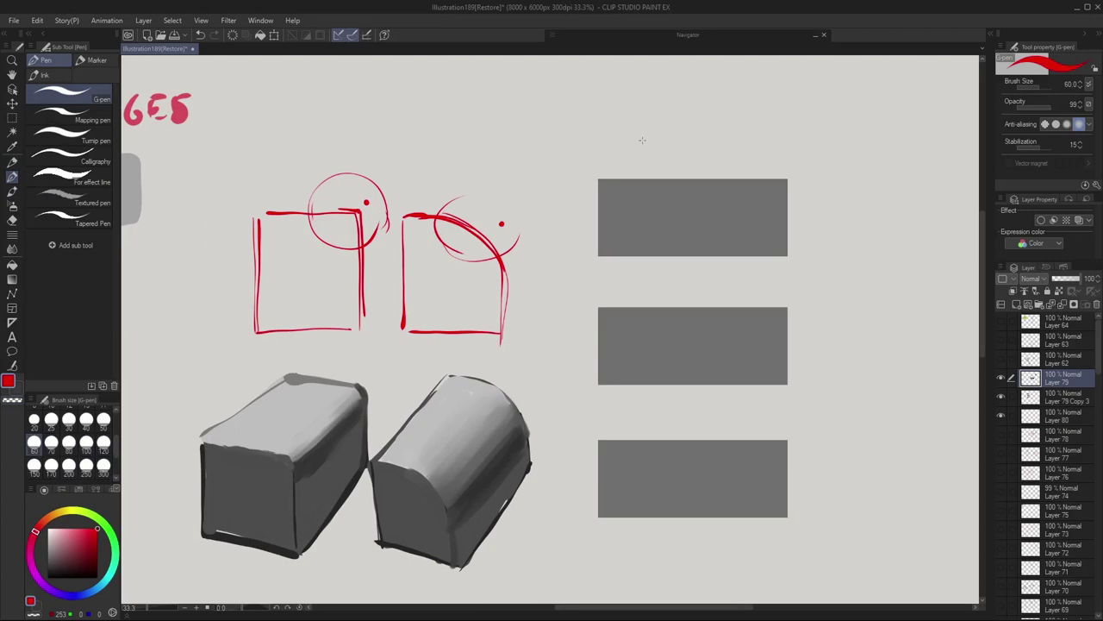
key("bracketleft")
key("bracketleft")
mouse_move(627, 143)
left_mouse_down()
mouse_move(619, 161)
mouse_move(635, 162)
left_mouse_up()
left_click_drag(633, 155, 646, 160)
left_click_drag(655, 160, 670, 162)
left_click_drag(673, 149, 685, 160)
left_click_drag(688, 162, 695, 152)
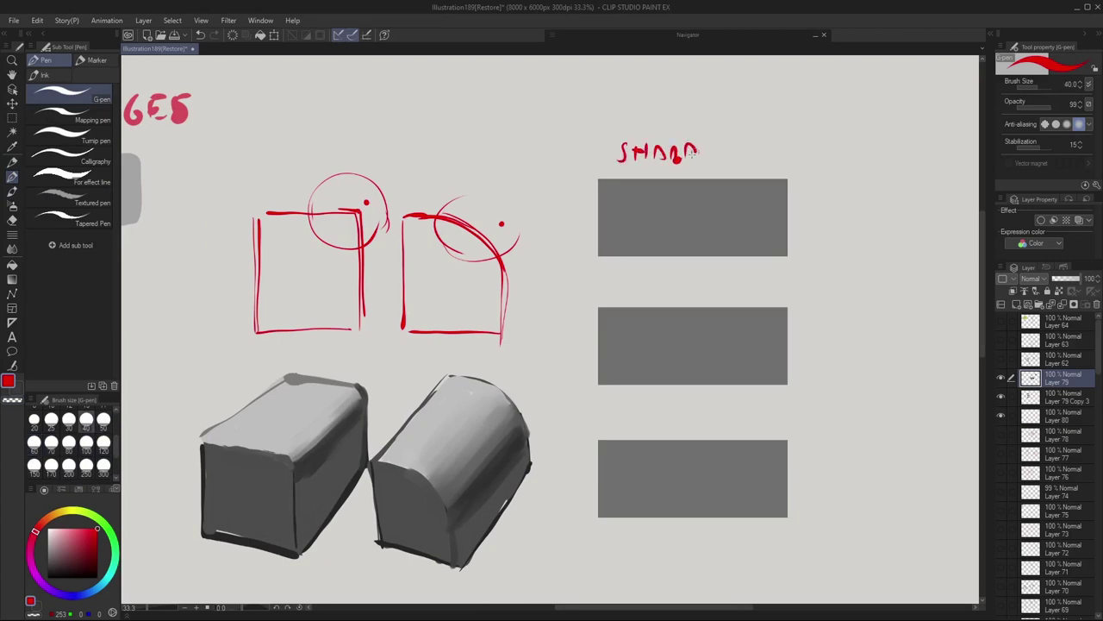
Handwrite the red labels "SOFT" above the middle grey bar and "LOST" above the lower one
mouse_move(616, 280)
left_mouse_down()
mouse_move(607, 296)
mouse_move(663, 282)
left_mouse_up()
left_click_drag(657, 283, 657, 297)
left_click_drag(604, 408, 604, 429)
left_click_drag(621, 415, 621, 415)
mouse_move(634, 415)
left_mouse_down()
mouse_move(625, 427)
mouse_move(642, 428)
left_mouse_up()
left_click_drag(635, 416, 648, 414)
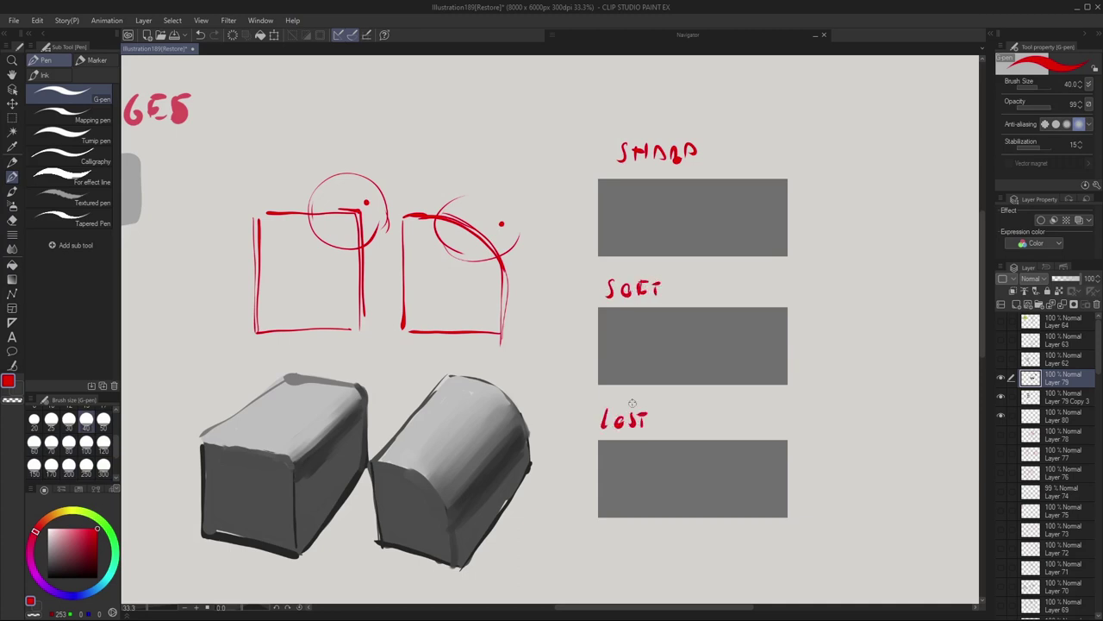
On Layer 79 Copy 3, lock transparent pixels and paint the SHARP bar's left half dark grey with the G-pen at size 170
left_click(1023, 400)
left_click(659, 207, "alt")
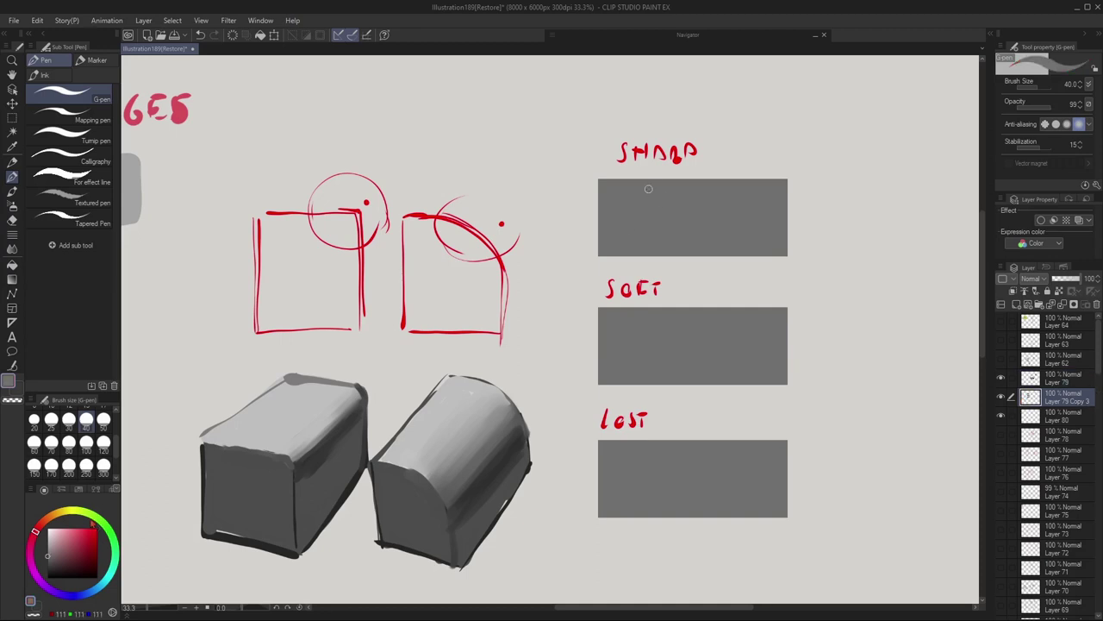
left_click(47, 568)
key("bracketright")
key("bracketright")
key("bracketright")
key("bracketright")
key("bracketright")
key("bracketright")
key("bracketright")
key("bracketright")
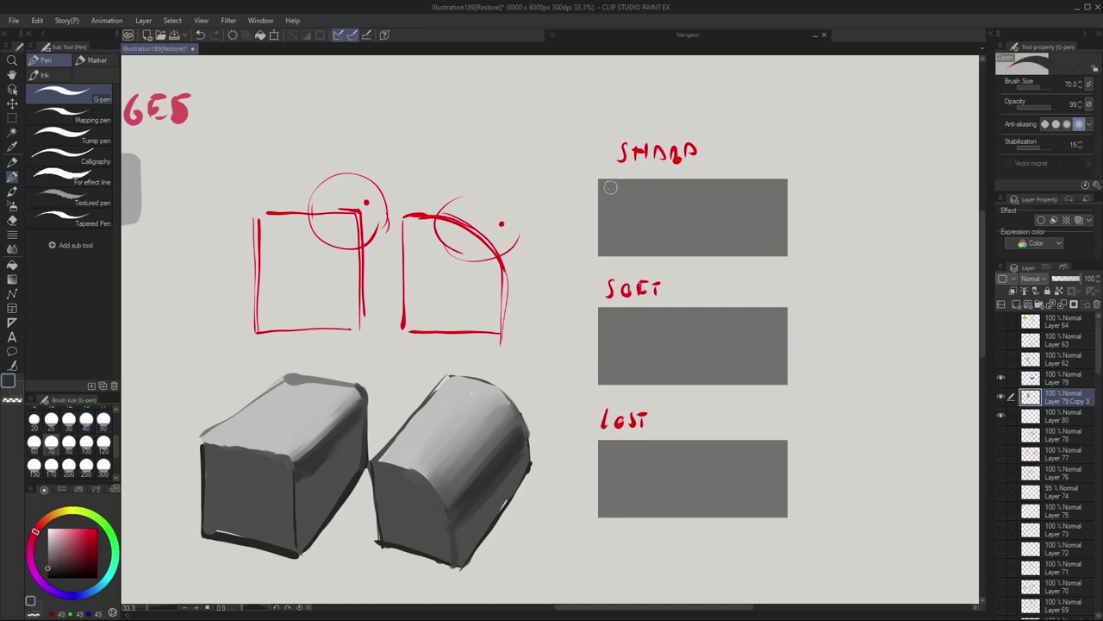
mouse_move(601, 198)
left_mouse_down()
mouse_move(605, 226)
mouse_move(616, 196)
left_mouse_up()
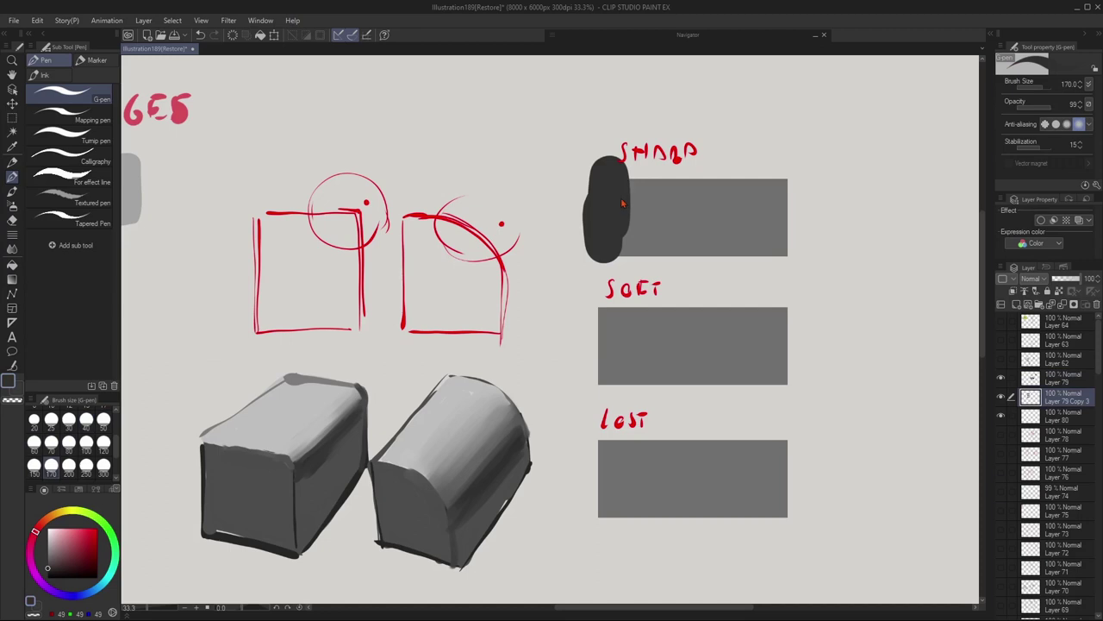
key("ctrl+z")
mouse_move(598, 158)
left_mouse_down()
mouse_move(638, 207)
mouse_move(674, 182)
mouse_move(677, 271)
left_mouse_up()
Paint the SHARP bar's right half light grey, and redefine the dark side's boundary with the G-pen at size 120
left_click(711, 187, "alt")
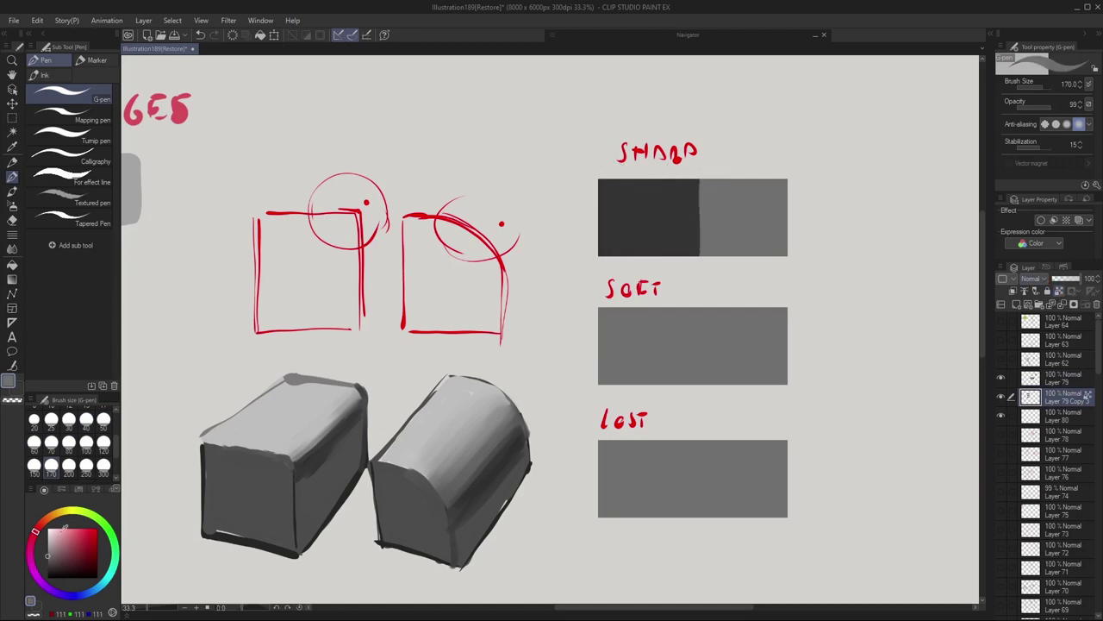
left_click(47, 541)
mouse_move(778, 167)
left_mouse_down()
mouse_move(778, 226)
mouse_move(713, 164)
mouse_move(707, 212)
mouse_move(686, 250)
left_mouse_up()
left_click(686, 204, "alt")
key("bracketleft")
key("bracketleft")
left_click_drag(690, 165, 681, 297)
Repaint the SHARP bar's right half in a slightly darker light grey and restroke the dark boundary
left_click(726, 195, "alt")
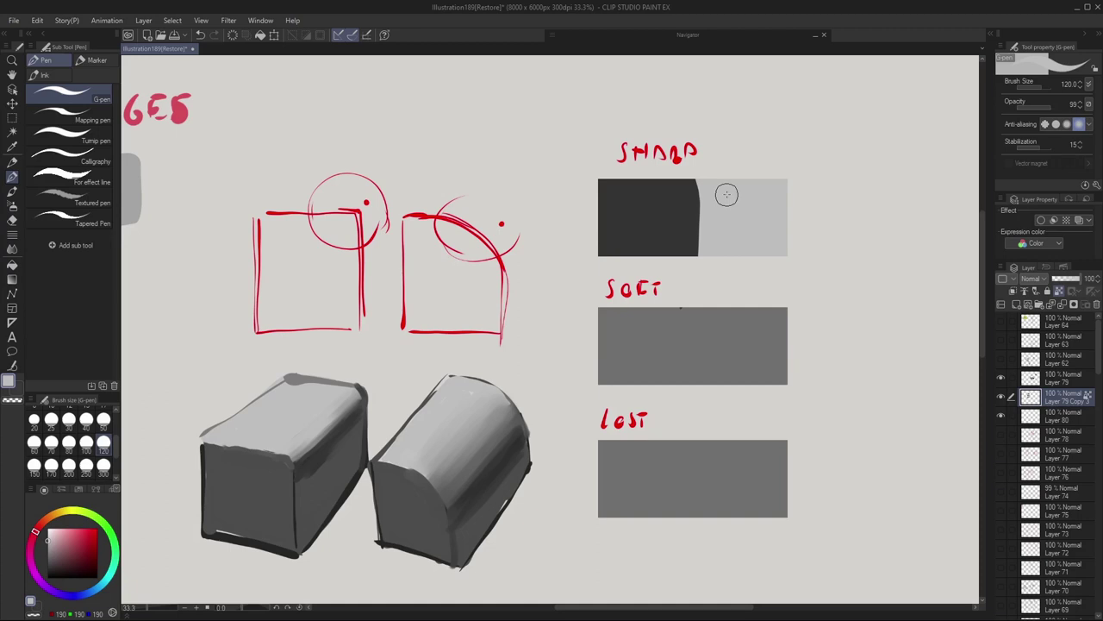
left_click(49, 546)
mouse_move(787, 162)
left_mouse_down()
mouse_move(740, 251)
mouse_move(712, 176)
mouse_move(700, 250)
left_mouse_up()
left_click(687, 235, "alt")
left_click_drag(695, 172, 700, 248)
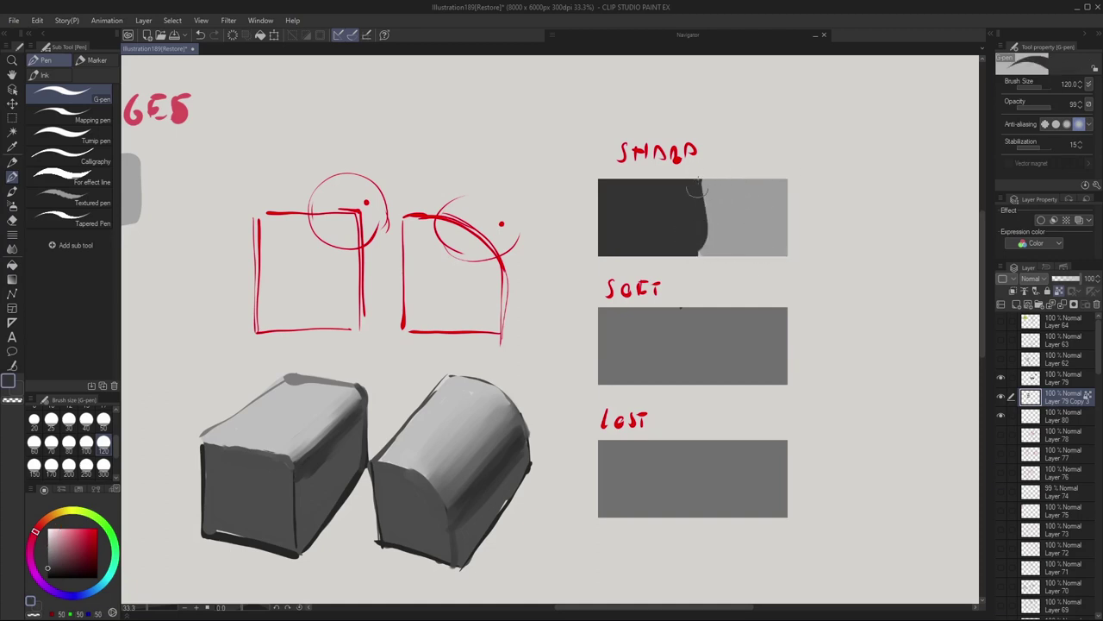
Cut the SHARP bar's boundary into a jagged, crisp shape using sampled dark and light greys with the G-pen at size 80
key("bracketleft")
key("bracketleft")
mouse_move(700, 181)
left_mouse_down()
mouse_move(718, 208)
mouse_move(696, 222)
mouse_move(702, 194)
mouse_move(721, 214)
mouse_move(702, 234)
mouse_move(716, 222)
mouse_move(696, 215)
mouse_move(694, 239)
mouse_move(716, 226)
mouse_move(721, 238)
mouse_move(708, 242)
mouse_move(716, 221)
mouse_move(709, 252)
left_mouse_up()
left_click(720, 209, "alt")
left_click(696, 237, "alt")
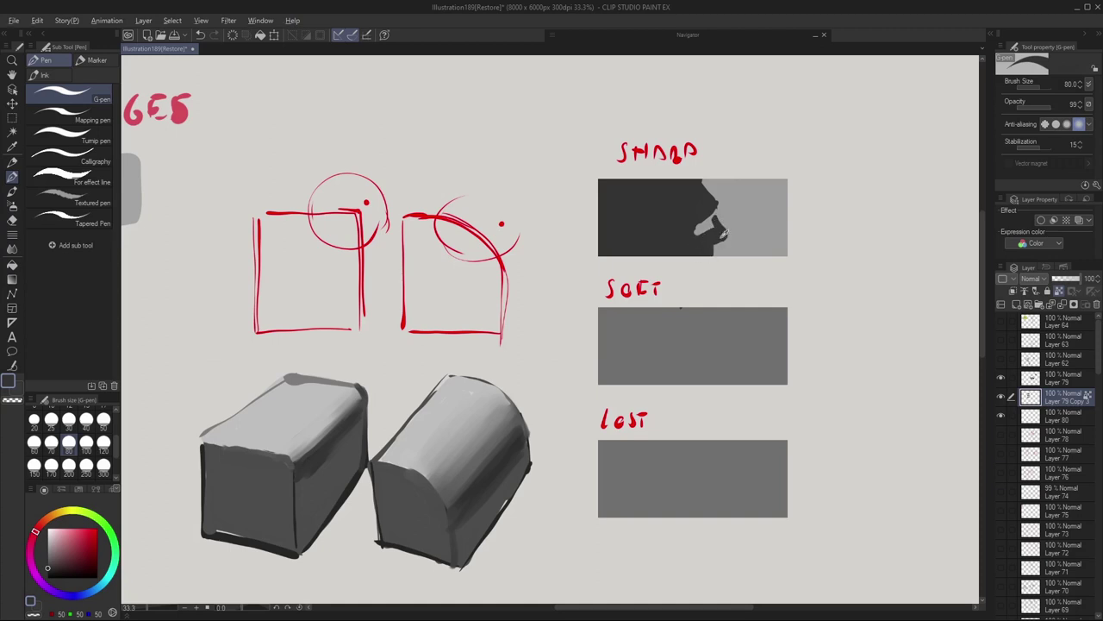
Add small hard-edged dark and light patches on opposite sides of the SHARP bar's boundary
mouse_move(722, 214)
left_mouse_down()
mouse_move(699, 174)
mouse_move(720, 207)
mouse_move(688, 226)
mouse_move(690, 213)
mouse_move(699, 238)
mouse_move(722, 234)
mouse_move(705, 255)
mouse_move(727, 234)
left_mouse_up()
left_click(714, 186, "alt")
left_click(688, 222, "alt")
left_click(713, 243, "alt")
left_click(704, 228, "alt")
left_click_drag(690, 202, 687, 196)
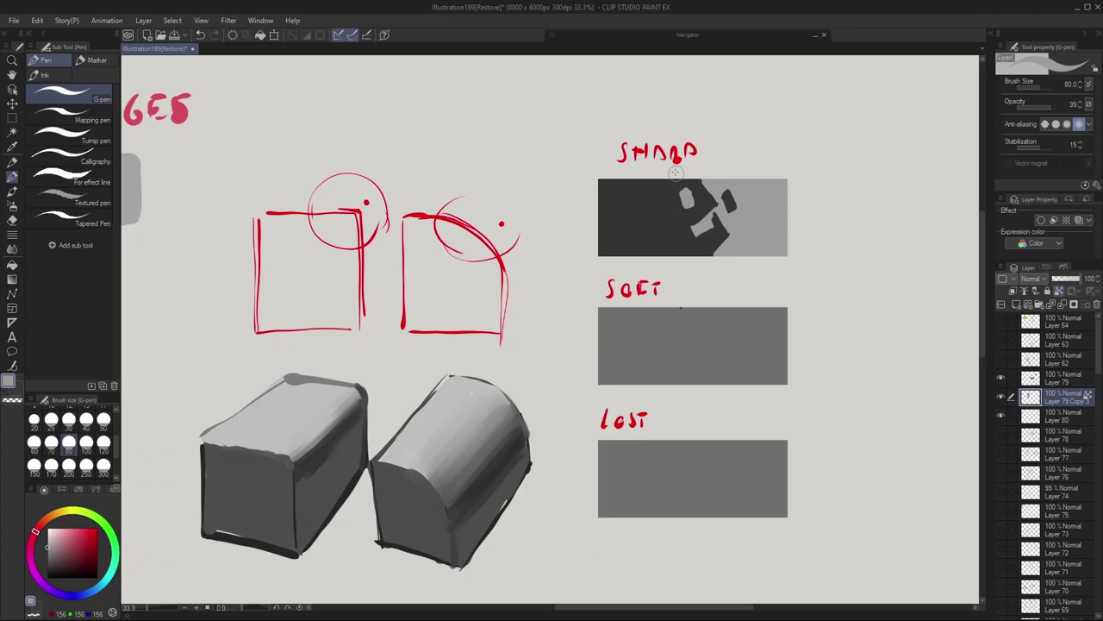
Paint over the patches and straighten the SHARP bar's boundary into a clean vertical edge with sampled dark and light greys
left_click(660, 207, "alt")
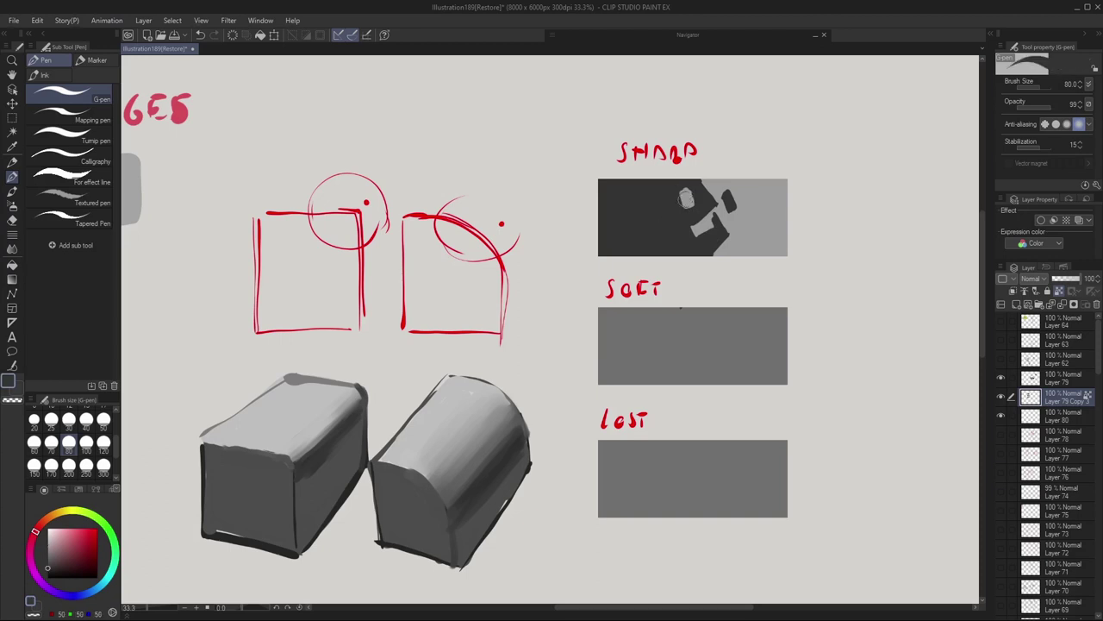
mouse_move(712, 239)
left_mouse_down()
mouse_move(674, 235)
mouse_move(680, 245)
mouse_move(699, 172)
mouse_move(715, 173)
mouse_move(728, 245)
left_mouse_up()
left_click(736, 245, "alt")
mouse_move(719, 157)
left_mouse_down()
mouse_move(701, 199)
mouse_move(690, 187)
mouse_move(706, 227)
mouse_move(703, 256)
mouse_move(687, 181)
left_mouse_up()
left_click(692, 181, "alt")
left_click(717, 224, "alt")
mouse_move(716, 224)
left_mouse_down()
mouse_move(699, 185)
mouse_move(707, 237)
mouse_move(705, 226)
left_mouse_up()
left_click(690, 227, "alt")
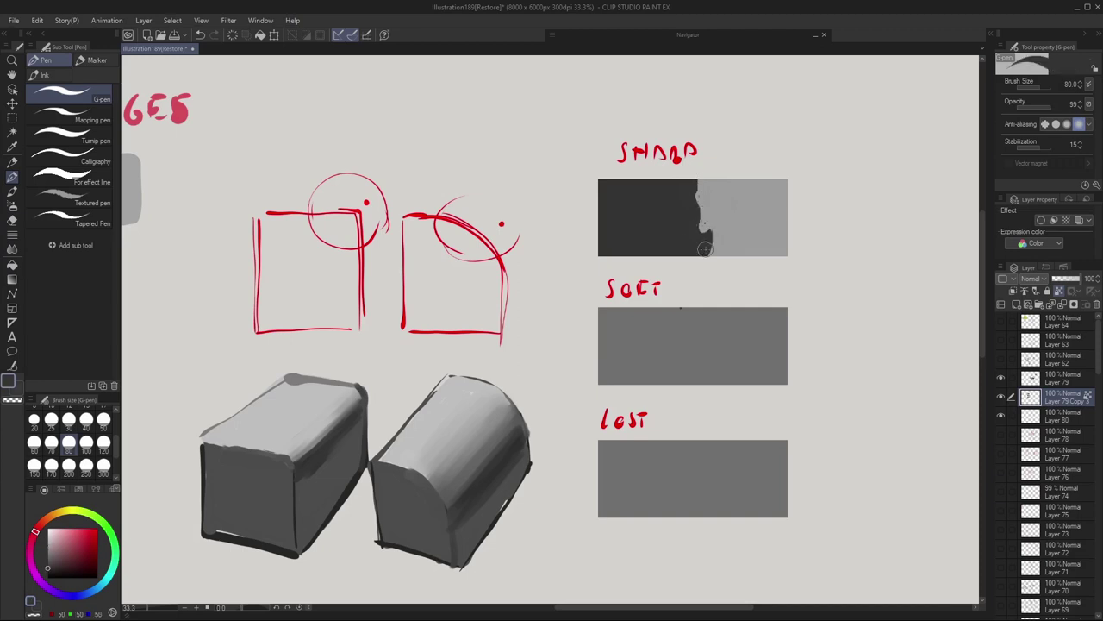
left_click(716, 226, "alt")
mouse_move(703, 181)
left_mouse_down()
mouse_move(697, 255)
mouse_move(690, 220)
left_mouse_up()
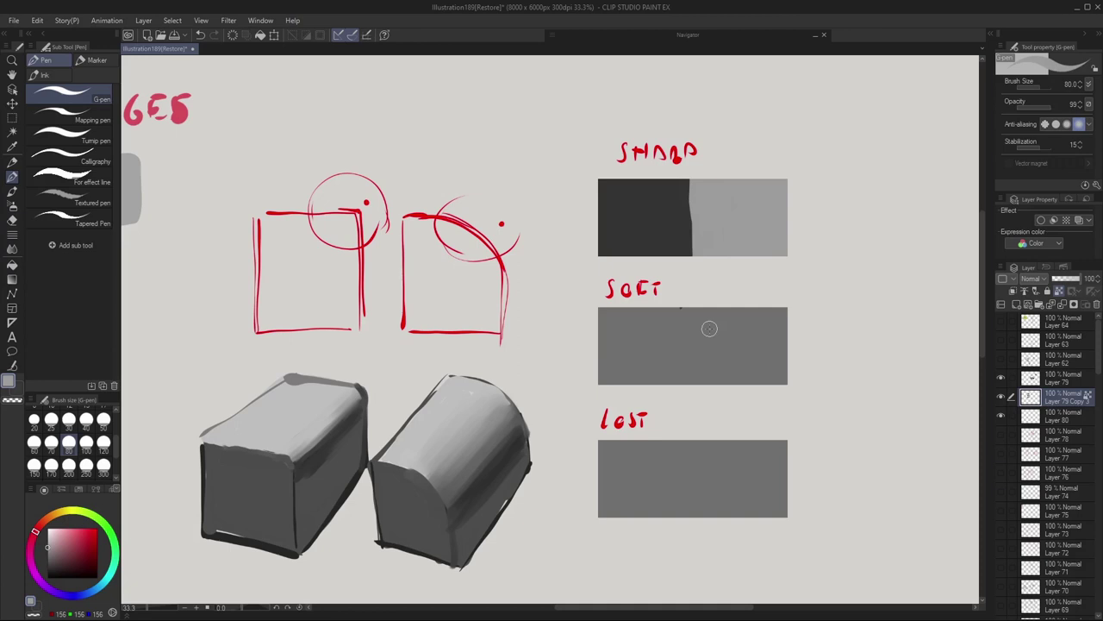
Paint the left half of the SOFT bar with the dark grey sampled from the SHARP bar
left_click(703, 336, "alt")
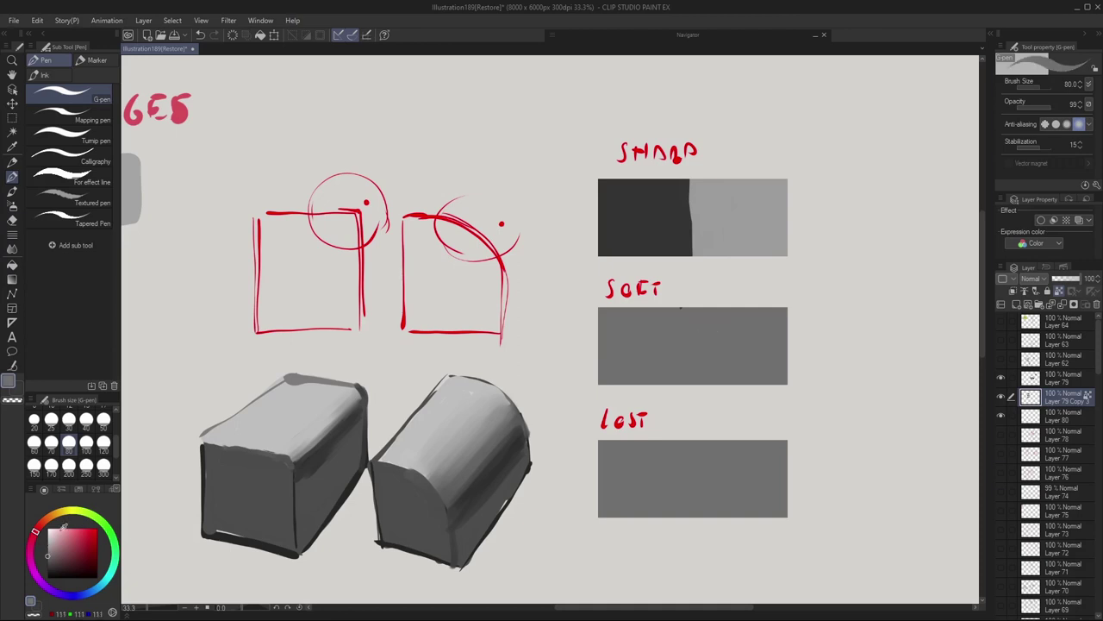
left_click(659, 231, "alt")
mouse_move(680, 303)
left_mouse_down()
mouse_move(669, 376)
mouse_move(630, 302)
mouse_move(622, 386)
left_mouse_up()
left_click_drag(616, 305, 605, 388)
left_click_drag(601, 333, 600, 388)
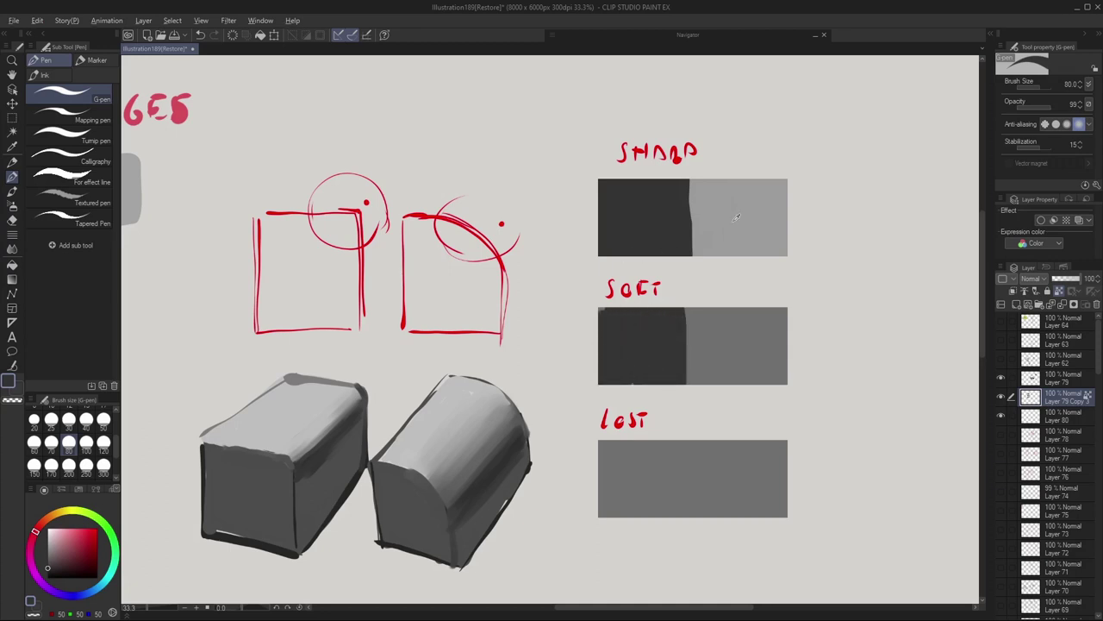
Paint the right half of the SOFT bar with the light grey sampled from the SHARP bar
left_click(715, 230, "alt")
mouse_move(695, 305)
left_mouse_down()
mouse_move(690, 373)
mouse_move(710, 377)
left_mouse_up()
mouse_move(740, 306)
left_mouse_down()
mouse_move(732, 387)
mouse_move(757, 383)
left_mouse_up()
Blend the SOFT bar's dark and light halves across their boundary with an enlarged Opaque watercolor brush and sampled greys
key("b")
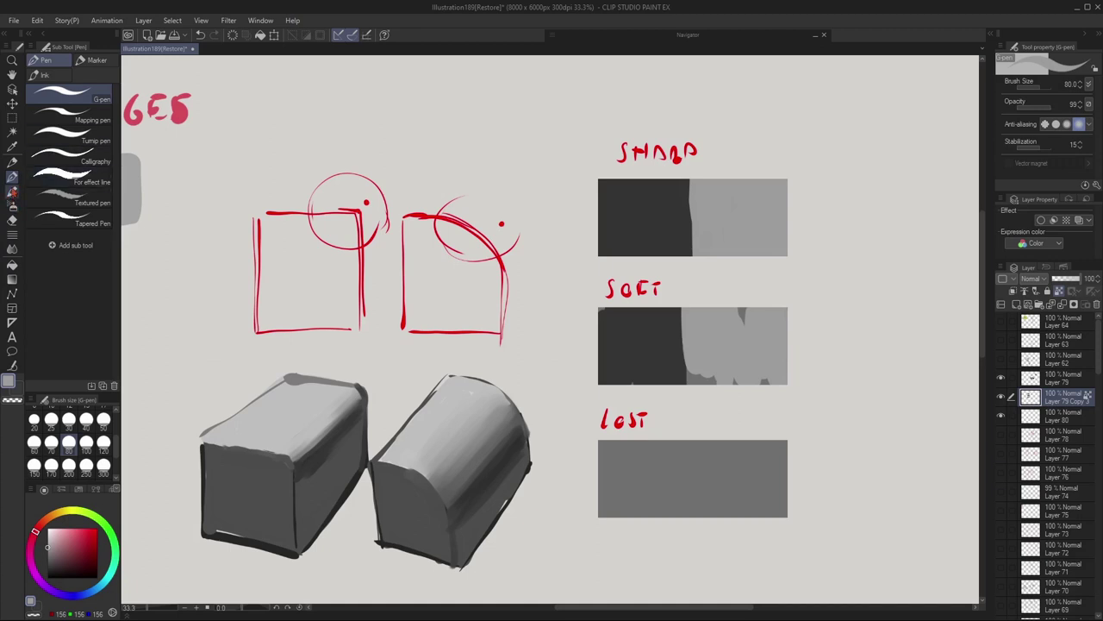
left_click(668, 339, "alt")
key("bracketright")
key("bracketright")
key("bracketright")
key("bracketright")
key("bracketright")
key("bracketright")
key("bracketright")
key("bracketright")
key("bracketright")
key("bracketright")
key("bracketright")
key("bracketright")
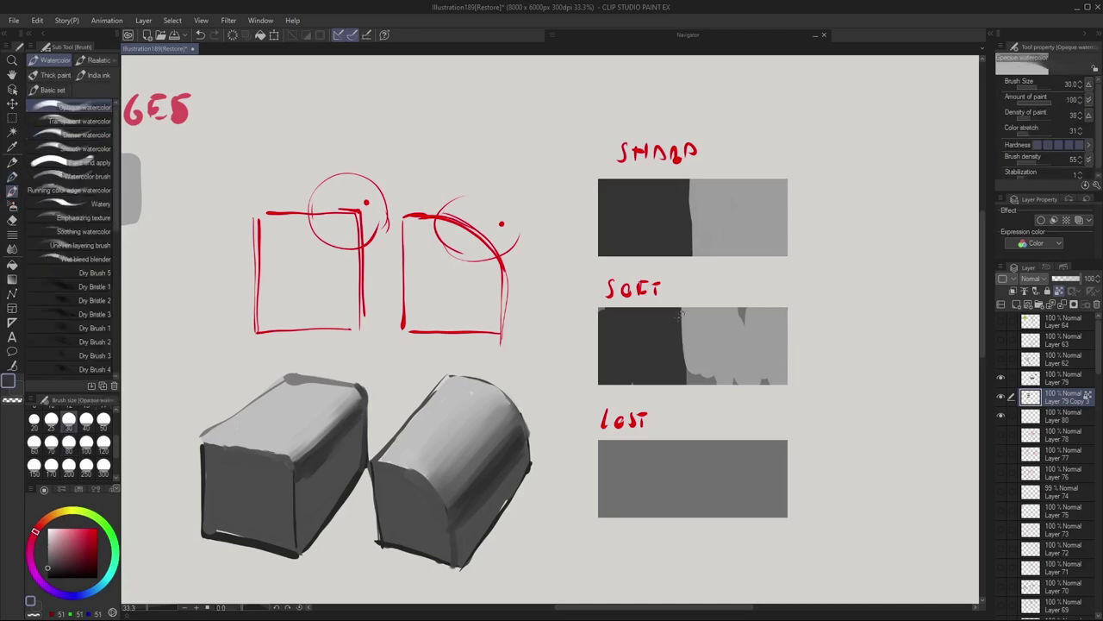
mouse_move(676, 314)
left_mouse_down()
mouse_move(679, 407)
mouse_move(692, 317)
mouse_move(699, 348)
mouse_move(658, 319)
mouse_move(649, 331)
mouse_move(664, 353)
mouse_move(692, 303)
left_mouse_up()
left_click(647, 319, "alt")
left_click(675, 342, "alt")
left_click(757, 333, "alt")
left_click_drag(756, 333, 732, 362)
left_click(636, 331, "alt")
mouse_move(637, 325)
left_mouse_down()
mouse_move(638, 394)
mouse_move(671, 338)
mouse_move(714, 376)
mouse_move(718, 323)
mouse_move(697, 313)
mouse_move(702, 362)
left_mouse_up()
Smooth the SOFT bar's gradient with intermediate sampled greys, using the Opaque watercolor brush at size 80
left_click(727, 334, "alt")
left_click(757, 333, "alt")
key("bracketleft")
key("bracketleft")
left_click(687, 337, "alt")
key("bracketleft")
key("bracketleft")
mouse_move(713, 305)
left_mouse_down()
mouse_move(722, 329)
mouse_move(684, 300)
mouse_move(663, 398)
left_mouse_up()
left_click(670, 330, "alt")
left_click(740, 326, "alt")
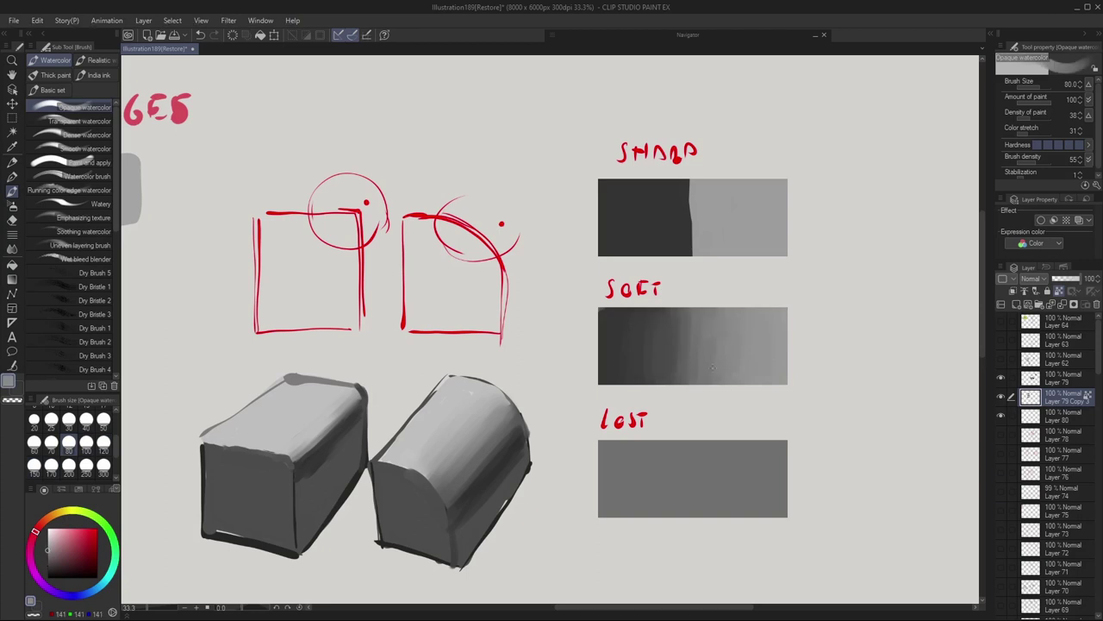
left_click(632, 315, "alt")
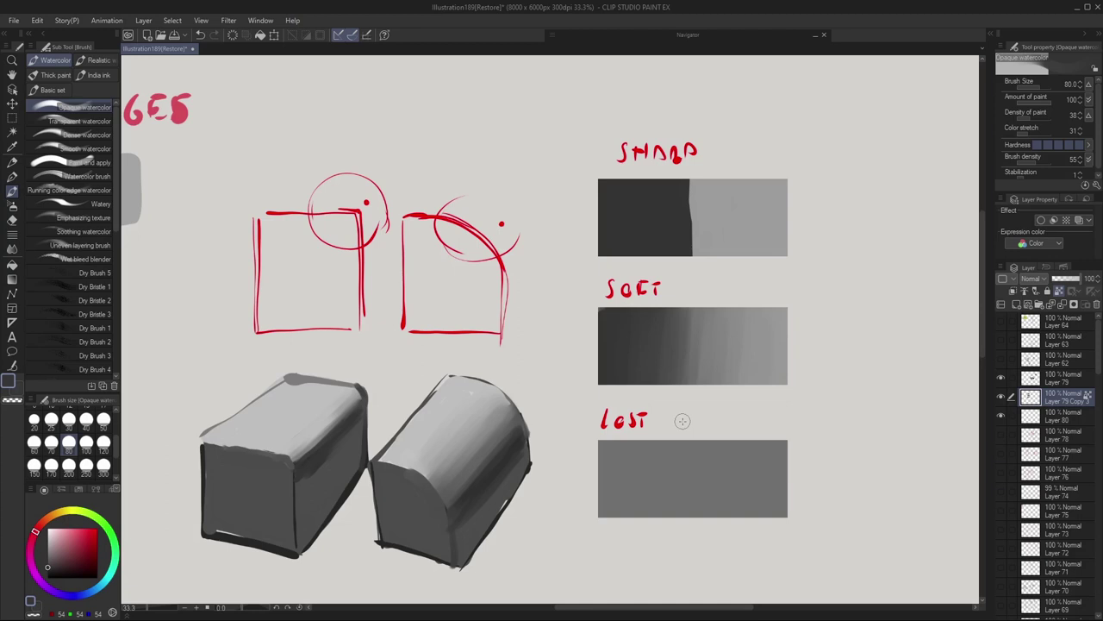
Break up the SOFT bar's transition with textured strokes of sampled greys using the Dry Bristle 1 brush
left_click(55, 287)
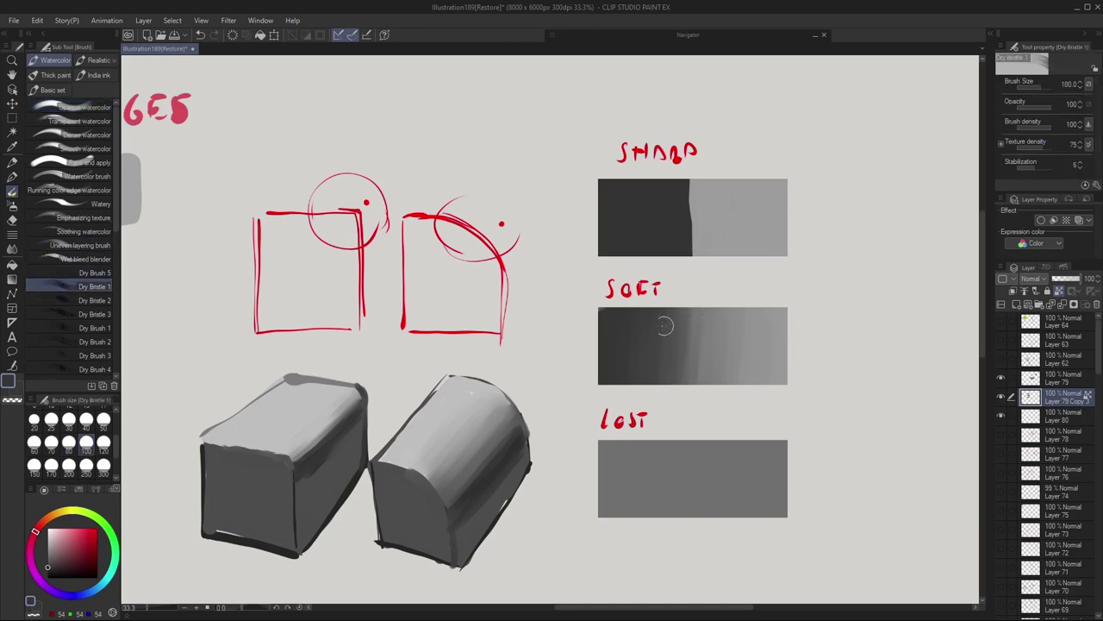
mouse_move(707, 312)
left_mouse_down()
mouse_move(672, 360)
mouse_move(687, 366)
left_mouse_up()
left_click_drag(676, 323, 700, 373)
left_click(727, 317, "alt")
mouse_move(728, 316)
left_mouse_down()
mouse_move(698, 362)
mouse_move(705, 351)
mouse_move(681, 338)
mouse_move(709, 316)
mouse_move(694, 326)
mouse_move(698, 346)
mouse_move(657, 311)
mouse_move(646, 331)
mouse_move(665, 369)
mouse_move(683, 314)
mouse_move(671, 395)
mouse_move(675, 373)
mouse_move(693, 366)
mouse_move(654, 355)
mouse_move(658, 376)
mouse_move(642, 345)
mouse_move(649, 358)
mouse_move(617, 362)
left_mouse_up()
left_click(668, 346, "alt")
left_click(626, 338, "alt")
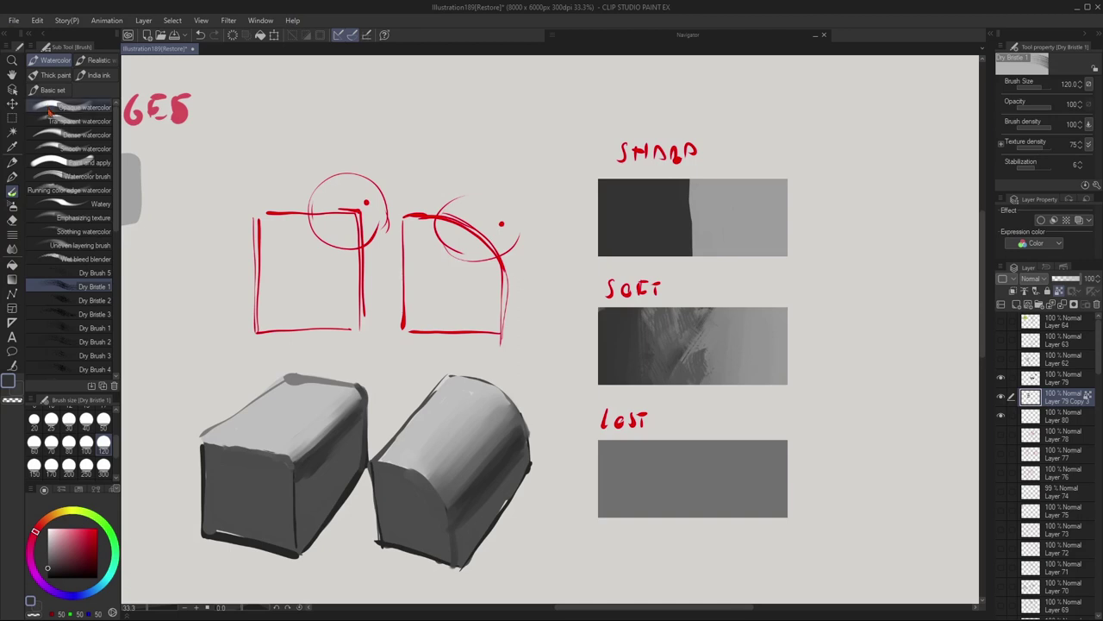
Blend the SOFT bar's textured middle back into a smooth gradient with the Opaque watercolor brush at size 80
left_click(84, 107)
mouse_move(623, 320)
left_mouse_down()
mouse_move(636, 375)
mouse_move(648, 373)
mouse_move(677, 310)
mouse_move(745, 342)
mouse_move(710, 318)
left_mouse_up()
left_click(642, 345, "alt")
key("bracketleft")
key("bracketleft")
mouse_move(685, 369)
left_mouse_down()
mouse_move(685, 320)
mouse_move(706, 382)
left_mouse_up()
left_click(696, 323, "alt")
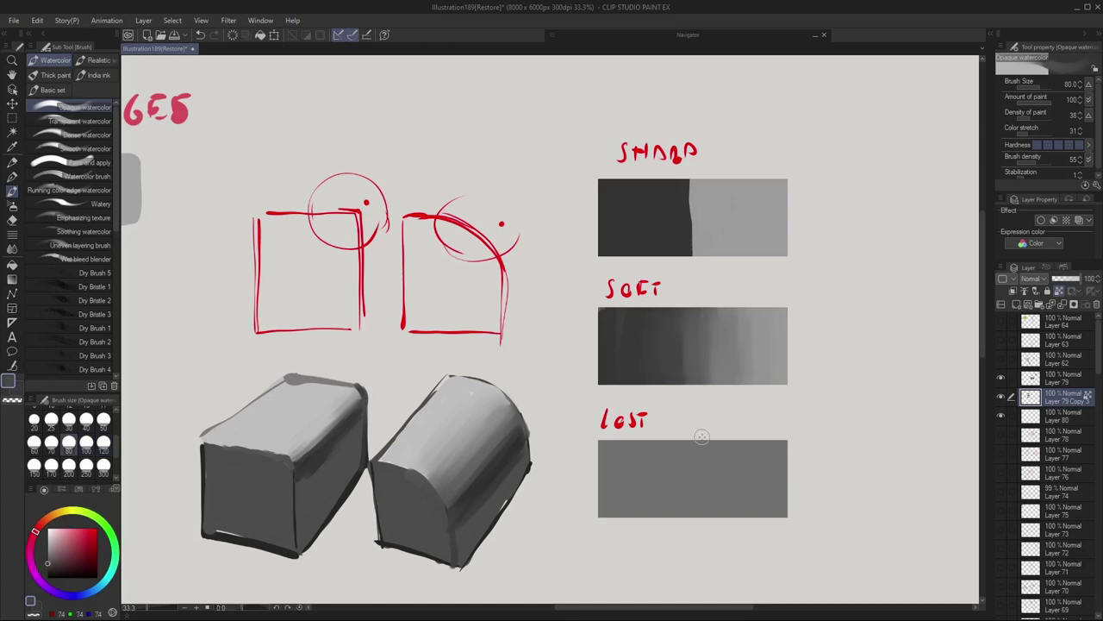
Paint the left third of the LOST bar with dark grey sampled from the SOFT bar
left_click(645, 451, "alt")
left_click(612, 331, "alt")
mouse_move(647, 443)
left_mouse_down()
mouse_move(629, 443)
mouse_move(602, 512)
left_mouse_up()
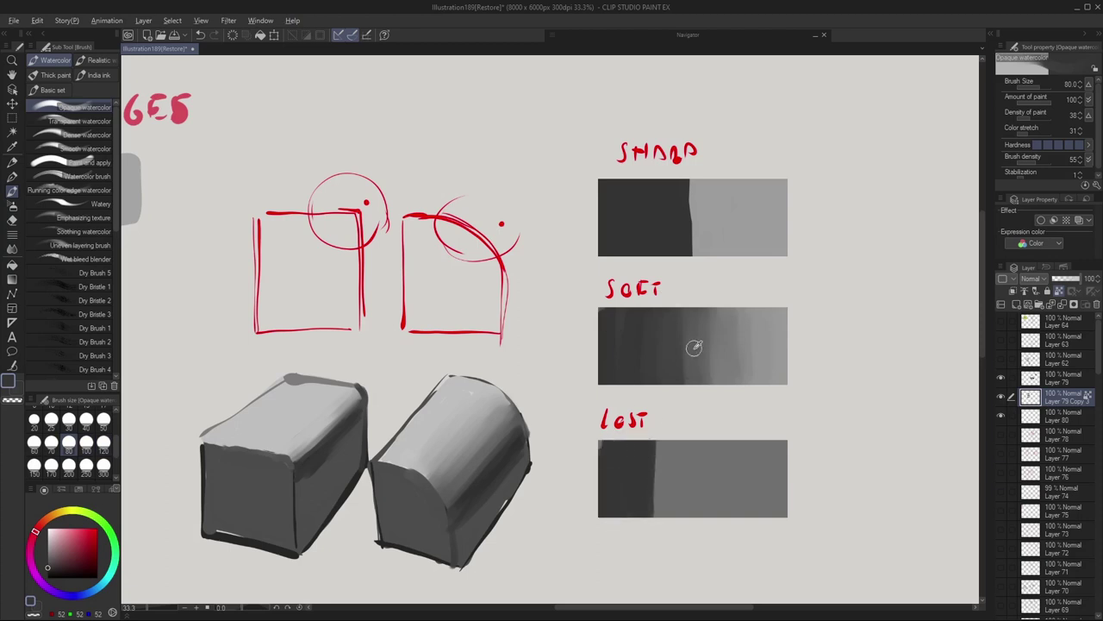
Soften the LOST bar's dark-to-mid-grey boundary with sampled greys and an enlarged Opaque watercolor brush
left_click(738, 235, "alt")
left_click_drag(783, 489, 781, 499)
left_click(644, 482, "alt")
mouse_move(654, 445)
left_mouse_down()
mouse_move(655, 508)
mouse_move(658, 457)
left_mouse_up()
key("bracketright")
key("bracketright")
key("bracketright")
key("bracketright")
key("bracketright")
key("bracketright")
key("bracketright")
mouse_move(665, 509)
left_mouse_down()
mouse_move(682, 525)
mouse_move(749, 468)
mouse_move(742, 491)
mouse_move(727, 441)
left_mouse_up()
Lighten the right half of the LOST bar with light grey sampled from the SHARP bar, at brush size 250
left_click(752, 207, "alt")
key("bracketleft")
mouse_move(797, 432)
left_mouse_down()
mouse_move(785, 460)
mouse_move(776, 425)
mouse_move(780, 523)
mouse_move(775, 462)
mouse_move(759, 433)
mouse_move(750, 518)
mouse_move(703, 525)
left_mouse_up()
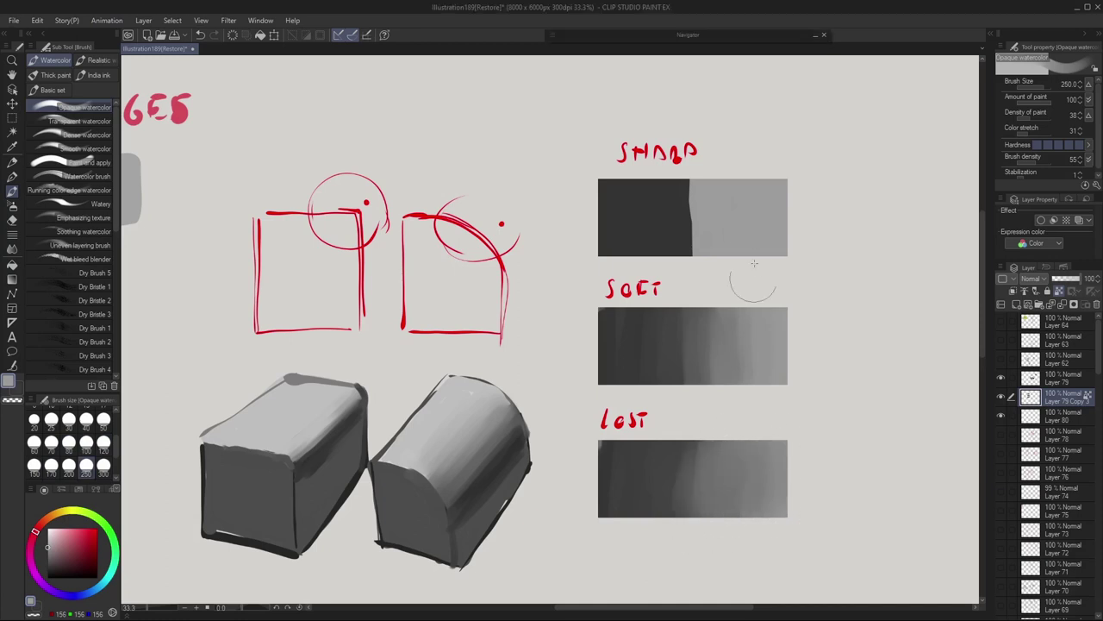
mouse_move(774, 466)
left_mouse_down()
mouse_move(769, 525)
mouse_move(744, 466)
mouse_move(718, 516)
mouse_move(691, 516)
left_mouse_up()
Blend the LOST bar into one gradual dark-to-light gradient with sampled greys, reducing the brush size to 100
key("bracketleft")
left_click(631, 489, "alt")
left_click(606, 341, "alt")
key("bracketleft")
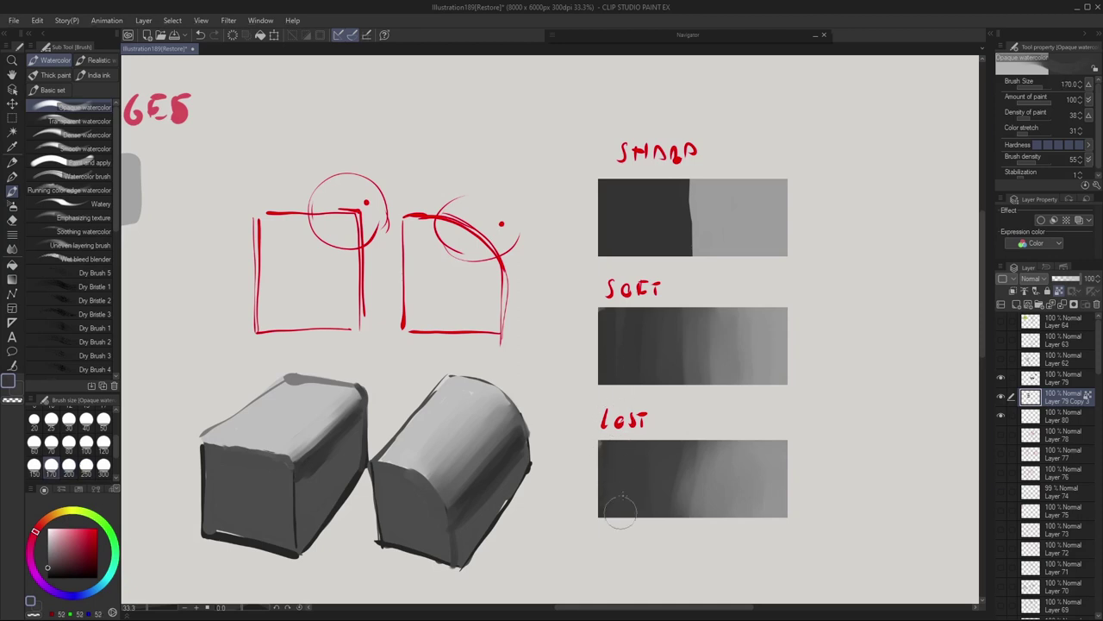
mouse_move(663, 458)
left_mouse_down()
mouse_move(666, 523)
mouse_move(702, 498)
mouse_move(714, 458)
mouse_move(720, 511)
mouse_move(757, 471)
left_mouse_up()
key("bracketleft")
key("bracketleft")
mouse_move(670, 480)
left_mouse_down()
mouse_move(639, 486)
mouse_move(692, 438)
mouse_move(664, 516)
left_mouse_up()
left_click(731, 472, "alt")
key("bracketleft")
left_click_drag(661, 462, 622, 525)
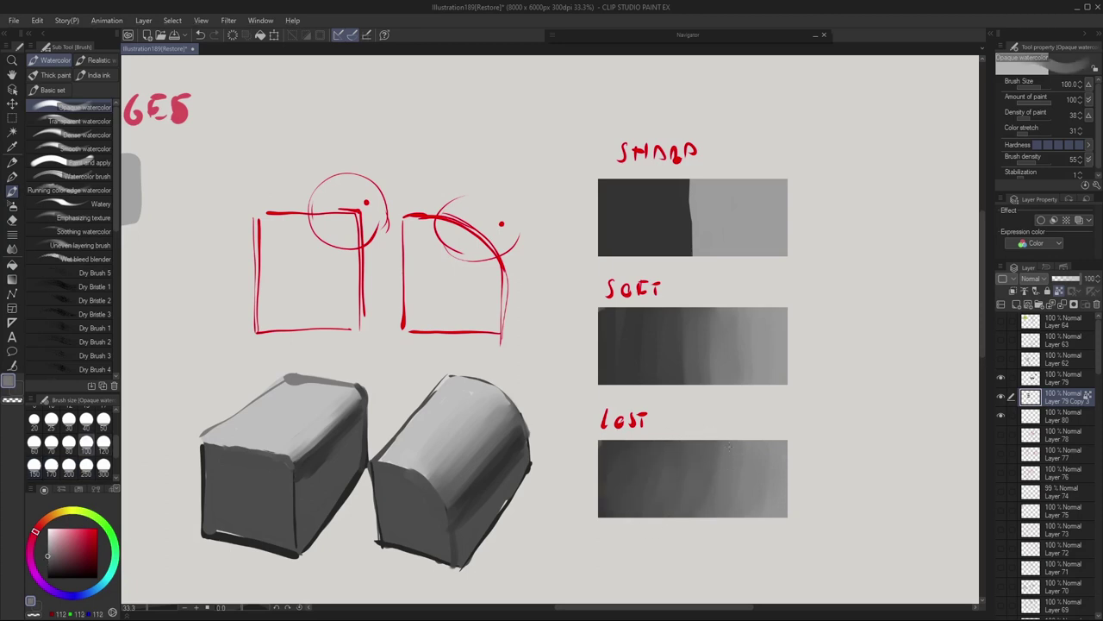
left_click(705, 444, "alt")
Switch to the Darker pencil in red at brush size 60
left_click(13, 162)
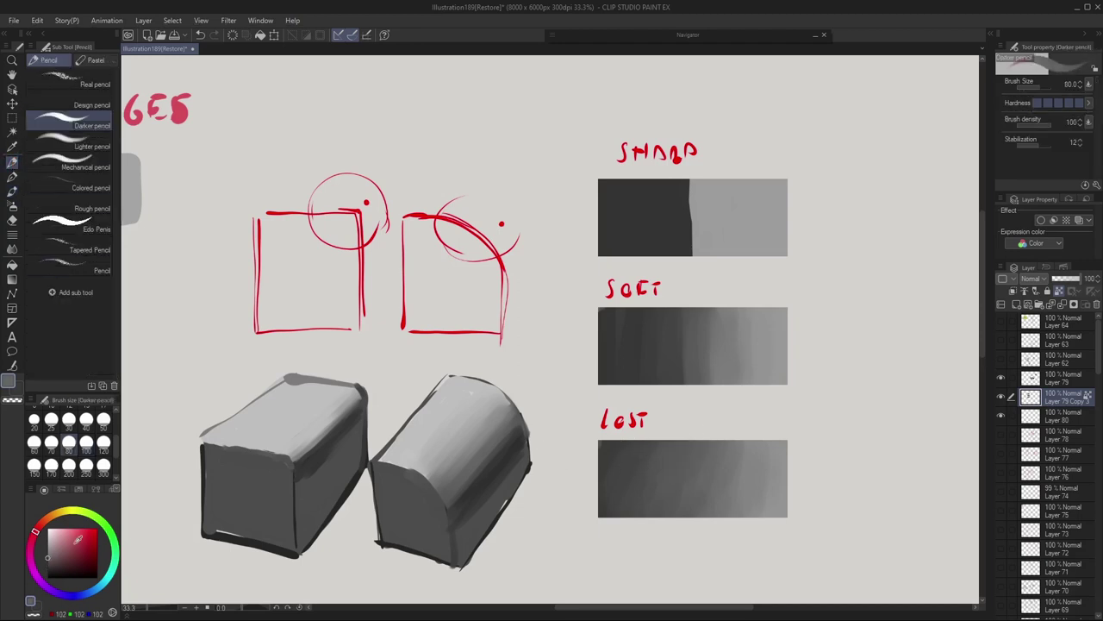
key("x")
key("bracketleft")
key("bracketleft")
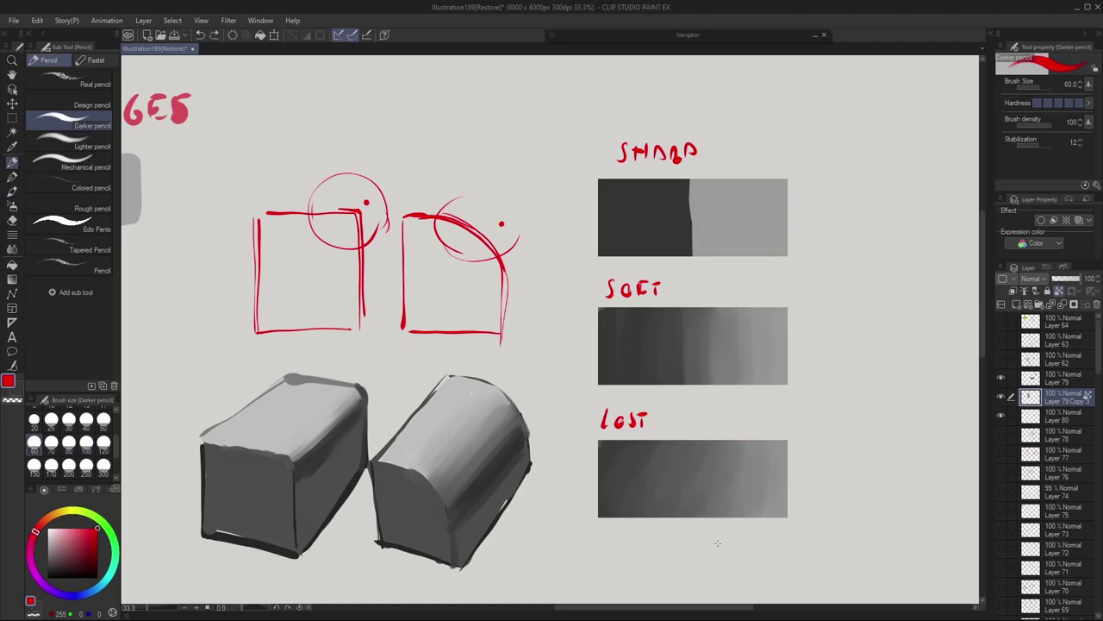
left_click_drag(603, 455, 718, 450)
key("ctrl+z")
left_click_drag(728, 388, 722, 293)
key("ctrl+z")
key("ctrl+z")
On Layer 79, outline and fill the front face of a wide flat box below the shaded boxes, using sampled dark grey and the Darker pencil
left_click_drag(982, 290, 981, 344)
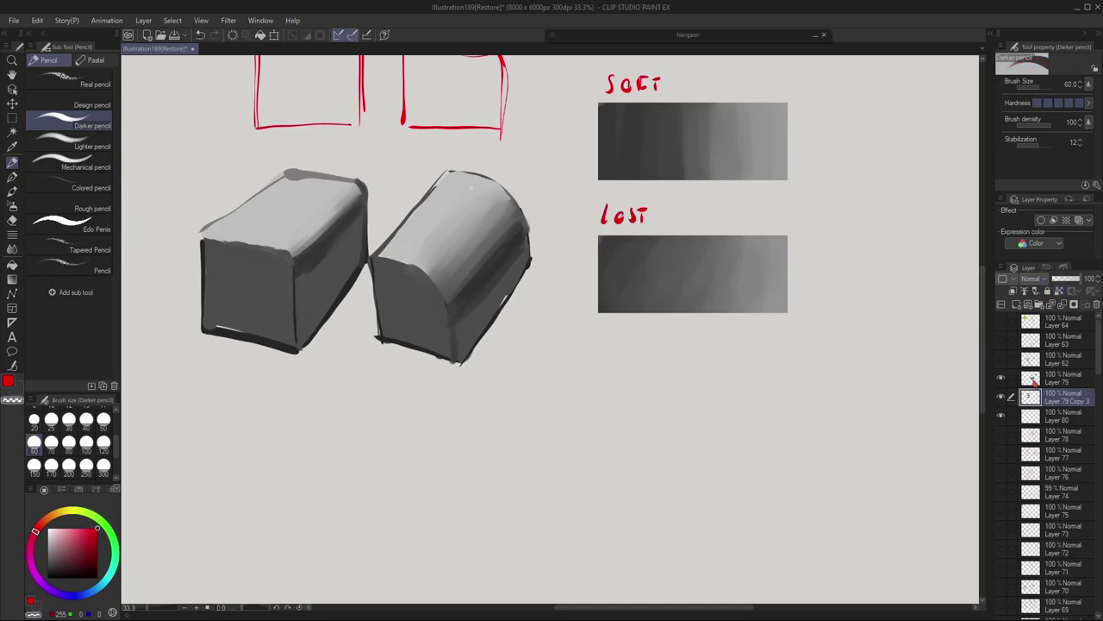
left_click(1035, 380)
left_click_drag(982, 306, 980, 326)
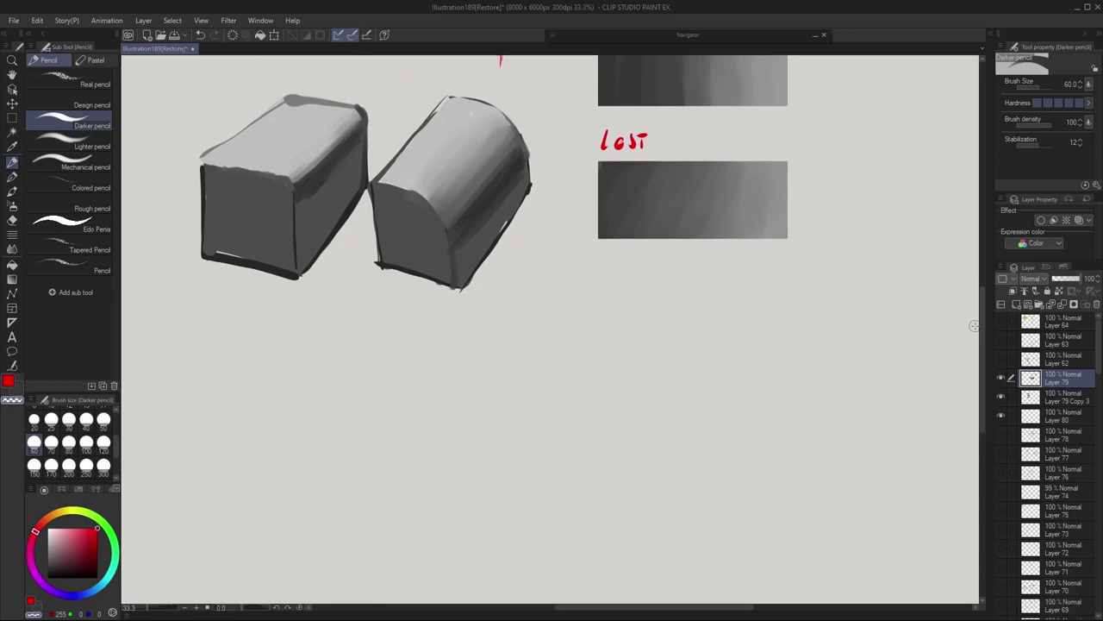
left_click(417, 236, "alt")
key("[")
key("bracketleft")
key("bracketleft")
key("bracketleft")
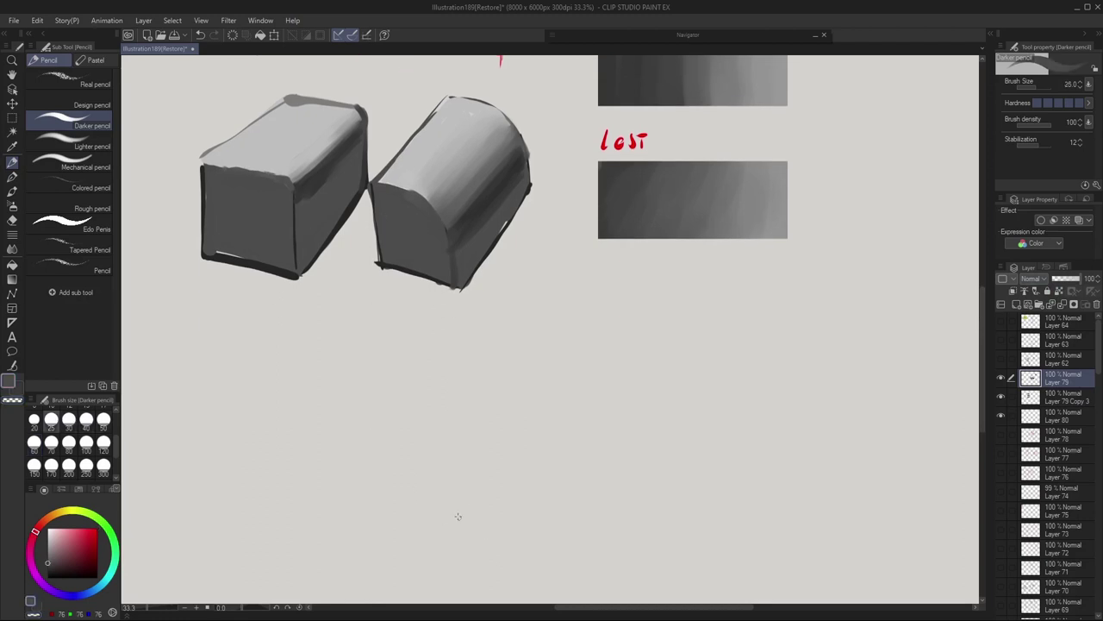
mouse_move(566, 563)
left_mouse_down()
mouse_move(327, 495)
mouse_move(323, 456)
mouse_move(363, 472)
mouse_move(329, 488)
mouse_move(515, 530)
mouse_move(328, 481)
left_mouse_up()
key("bracketright")
key("bracketright")
key("bracketright")
key("bracketright")
key("bracketright")
left_click_drag(362, 508, 476, 541)
Outline the wide box's right, left and curved rear edges with the Darker pencil at size 70
left_click_drag(566, 562, 691, 388)
left_click_drag(319, 452, 468, 295)
mouse_move(695, 394)
left_mouse_down()
mouse_move(557, 297)
mouse_move(480, 277)
left_mouse_up()
mouse_move(688, 390)
left_mouse_down()
mouse_move(565, 557)
mouse_move(652, 450)
left_mouse_up()
Fill most of the wide box's top surface with light grey and tidy its left edge, using the Darker pencil at sizes 100 and 70
key("bracketright")
key("bracketright")
mouse_move(494, 282)
left_mouse_down()
mouse_move(342, 449)
mouse_move(509, 500)
left_mouse_up()
left_click_drag(426, 477, 534, 519)
mouse_move(634, 366)
left_mouse_down()
mouse_move(520, 514)
mouse_move(509, 503)
left_mouse_up()
mouse_move(573, 311)
left_mouse_down()
mouse_move(495, 308)
mouse_move(566, 423)
mouse_move(465, 330)
mouse_move(428, 394)
mouse_move(517, 333)
left_mouse_up()
left_click_drag(456, 435, 500, 468)
key("bracketleft")
key("bracketleft")
left_click_drag(470, 298, 318, 449)
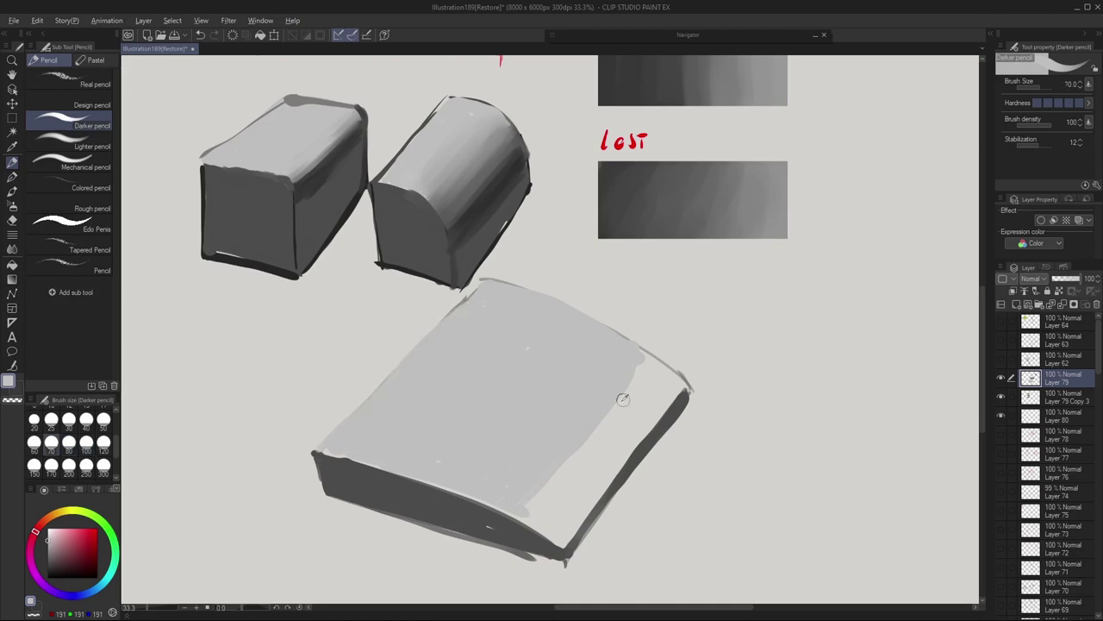
Paint the wide box's right side with sampled darker greys using the Opaque watercolor brush
left_click(12, 191)
left_click(659, 431, "alt")
key("bracketleft")
mouse_move(686, 393)
left_mouse_down()
mouse_move(561, 547)
mouse_move(555, 507)
left_mouse_up()
key("ctrl+z")
left_click_drag(636, 386, 544, 493)
left_click_drag(645, 365, 680, 386)
key("bracketleft")
key("bracketleft")
left_click_drag(683, 396, 560, 541)
mouse_move(669, 393)
left_mouse_down()
mouse_move(640, 391)
mouse_move(518, 498)
left_mouse_up()
left_click_drag(569, 457, 549, 481)
key("bracketright")
left_click(595, 427, "alt")
left_click_drag(517, 515, 537, 523)
Darken the left and bottom edges of the wide box's front face with sampled near-black at brush size 25
left_click(401, 266, "alt")
key("bracketleft")
key("bracketleft")
key("bracketleft")
key("bracketleft")
key("bracketleft")
left_click_drag(315, 453, 323, 492)
left_click_drag(316, 454, 318, 487)
mouse_move(316, 461)
left_mouse_down()
mouse_move(324, 496)
mouse_move(406, 521)
left_mouse_up()
key("ctrl+z")
mouse_move(323, 493)
left_mouse_down()
mouse_move(548, 556)
mouse_move(476, 538)
left_mouse_up()
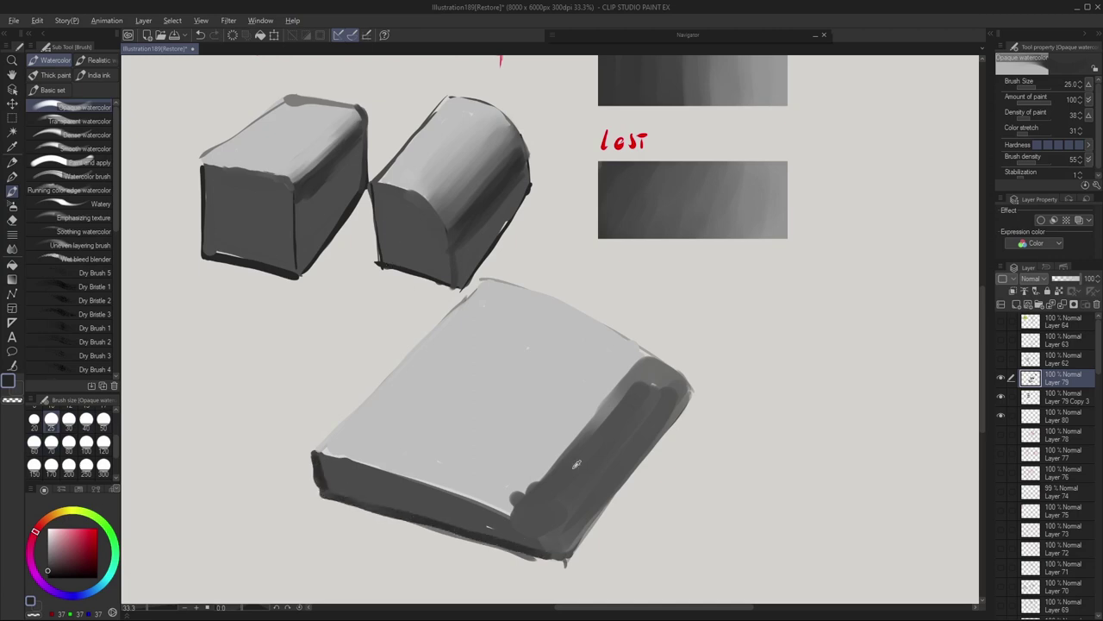
Soften the boundary between the wide box's light top and dark right side with the Opaque watercolor brush at size 150
key("bracketright")
key("bracketright")
key("bracketright")
key("bracketright")
key("bracketright")
key("bracketright")
key("bracketright")
key("bracketright")
key("bracketright")
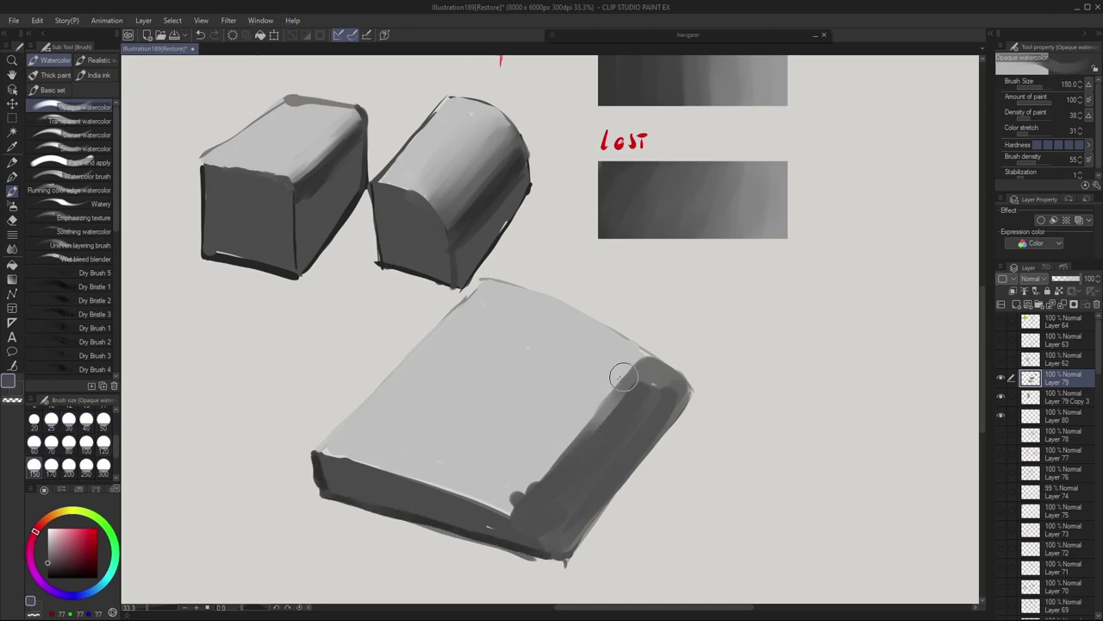
left_click_drag(634, 379, 525, 495)
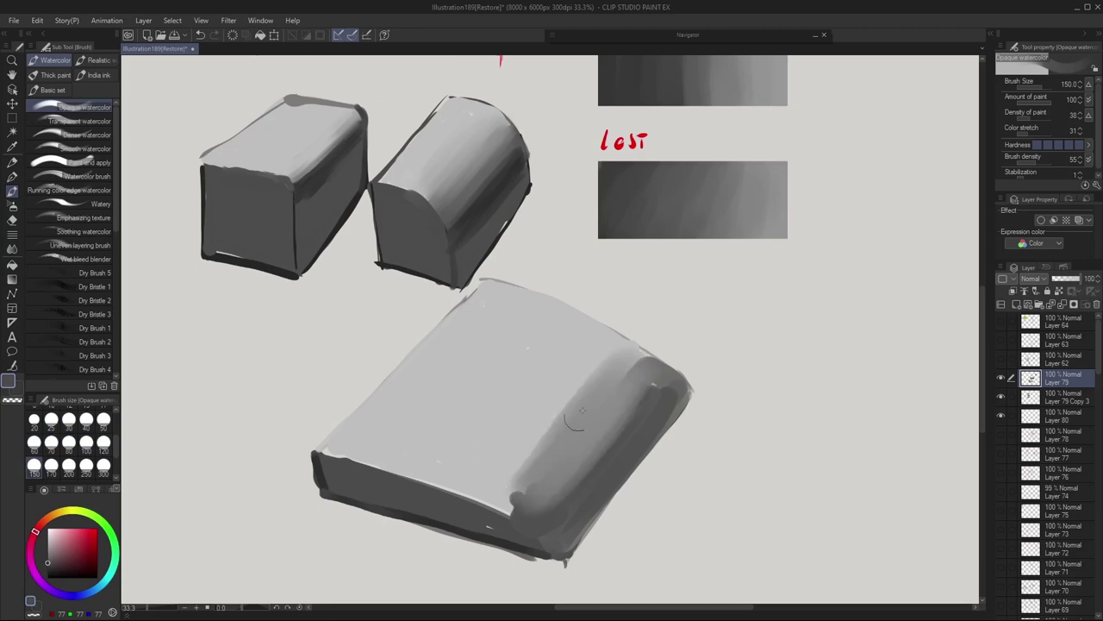
left_click_drag(596, 384, 513, 468)
Blend the wide box's right side with diagonal strokes of sampled grey, using progressively smaller brush sizes
left_click(630, 441, "alt")
key("bracketleft")
left_click_drag(659, 387, 559, 490)
mouse_move(628, 387)
left_mouse_down()
mouse_move(539, 509)
mouse_move(628, 387)
mouse_move(616, 386)
mouse_move(510, 500)
left_mouse_up()
left_click_drag(601, 366, 504, 482)
key("bracketleft")
left_click_drag(636, 424, 594, 471)
mouse_move(635, 395)
left_mouse_down()
mouse_move(583, 477)
mouse_move(552, 478)
left_mouse_up()
left_click_drag(617, 375, 517, 488)
Extend the wide box's shading from the right side toward the middle of its top with sampled greys, starting at brush size 120
key("bracketright")
key("bracketright")
key("bracketright")
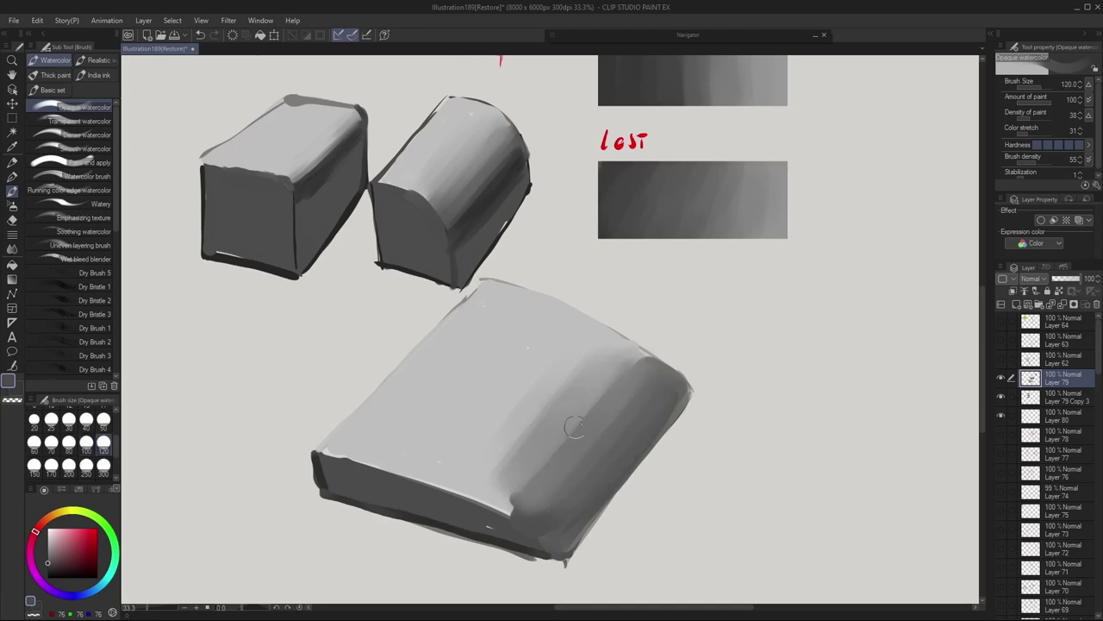
left_click_drag(623, 376, 525, 502)
left_click(552, 463, "alt")
mouse_move(590, 371)
left_mouse_down()
mouse_move(506, 482)
mouse_move(488, 483)
left_mouse_up()
left_click_drag(527, 385, 458, 483)
left_click(566, 467, "alt")
key("bracketright")
mouse_move(578, 433)
left_mouse_down()
mouse_move(487, 528)
mouse_move(489, 498)
left_mouse_up()
left_click(617, 452, "alt")
mouse_move(623, 413)
left_mouse_down()
mouse_move(554, 504)
mouse_move(495, 478)
left_mouse_up()
left_click(532, 540, "alt")
Smooth the wide box's whole top into a very gradual gradient with broad diagonal strokes of sampled greys
left_click_drag(626, 389, 544, 486)
left_click_drag(611, 366, 517, 493)
left_click_drag(584, 362, 492, 483)
left_click_drag(571, 368, 475, 511)
left_click_drag(645, 352, 586, 398)
mouse_move(603, 331)
left_mouse_down()
mouse_move(527, 379)
mouse_move(478, 471)
left_mouse_up()
left_click(495, 402, "alt")
left_click_drag(586, 407, 483, 483)
left_click_drag(526, 439, 468, 512)
left_click_drag(470, 473, 422, 515)
left_click_drag(517, 338, 414, 450)
left_click_drag(554, 365, 486, 443)
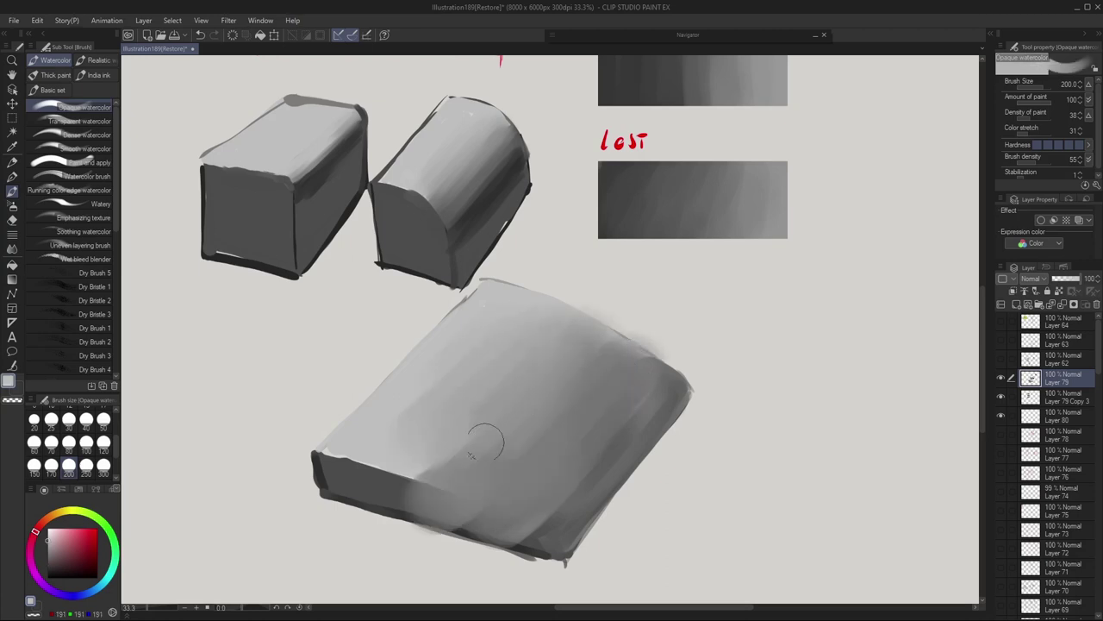
Repaint the wide box's front face with its sampled dark grey to restore a crisp top edge, at brush size 70
left_click(362, 477, "alt")
key("bracketleft")
key("bracketleft")
key("bracketleft")
key("bracketleft")
key("bracketleft")
key("bracketleft")
key("bracketleft")
key("bracketleft")
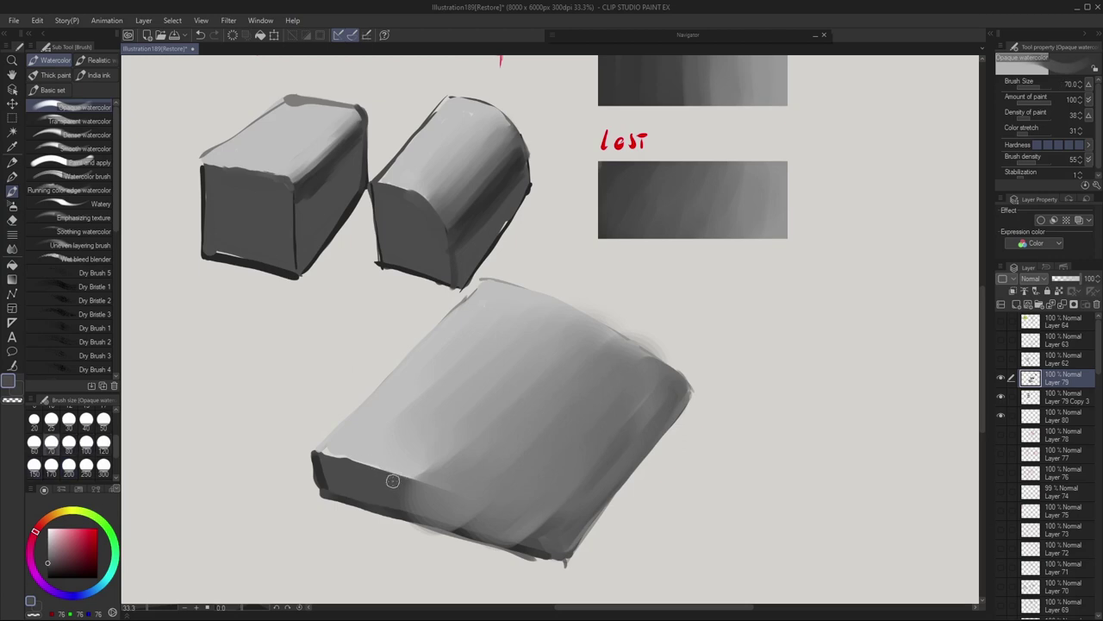
mouse_move(394, 480)
left_mouse_down()
mouse_move(543, 552)
mouse_move(388, 500)
left_mouse_up()
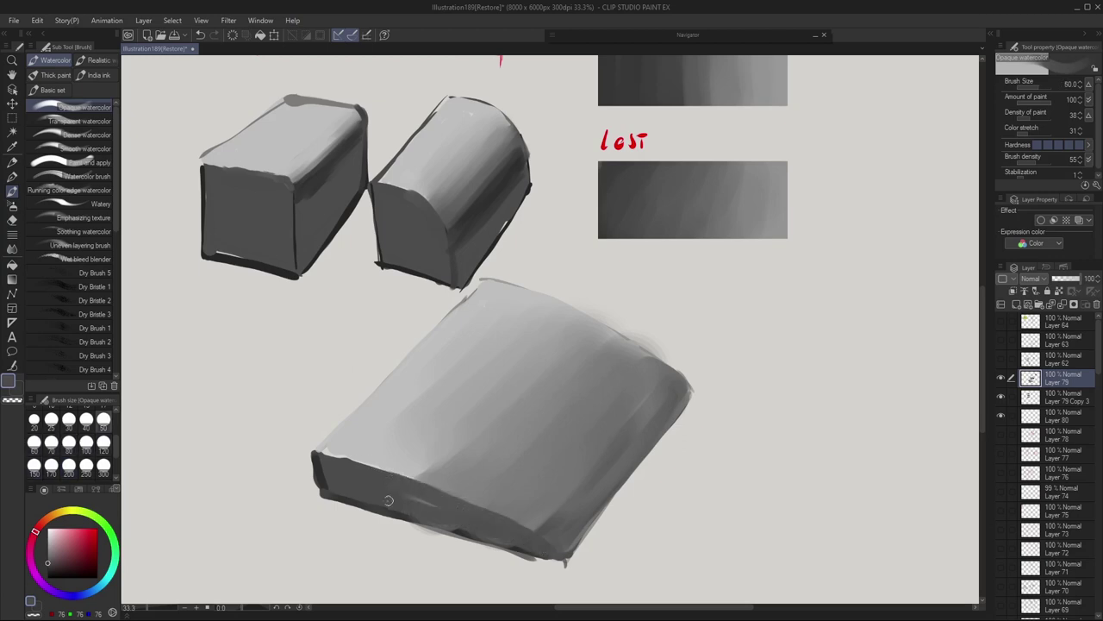
Redraw the bottom edge of the wide box's front face in near-black with a smaller brush
key("bracketleft")
key("bracketleft")
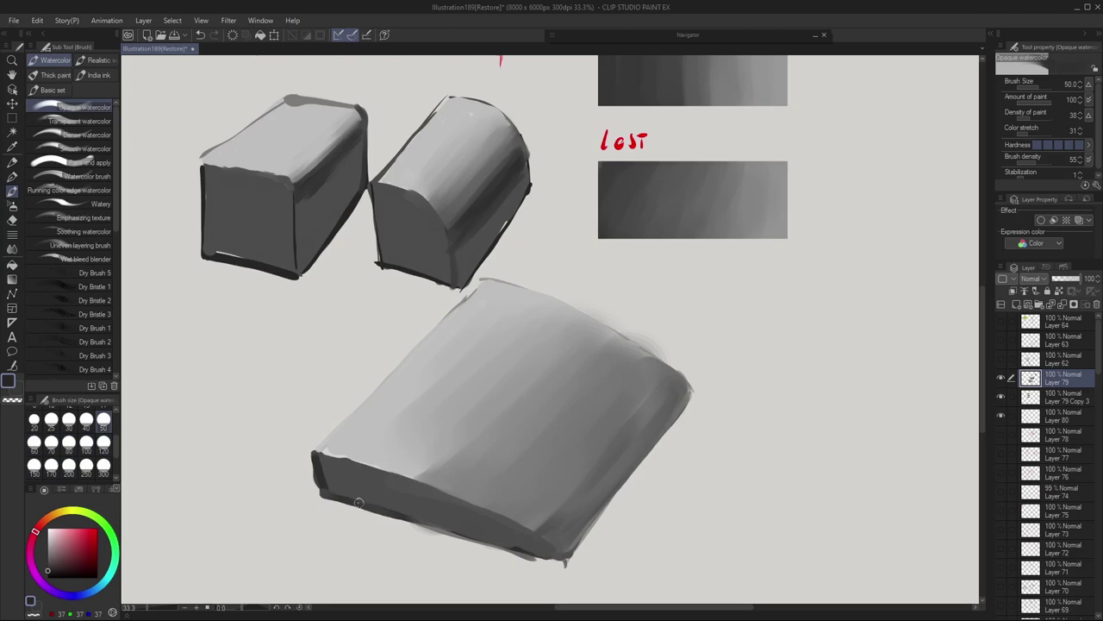
left_click_drag(355, 504, 545, 559)
Outline the wide box's back and right edges in a sampled mid-grey at brush size 30
left_click(595, 324, "alt")
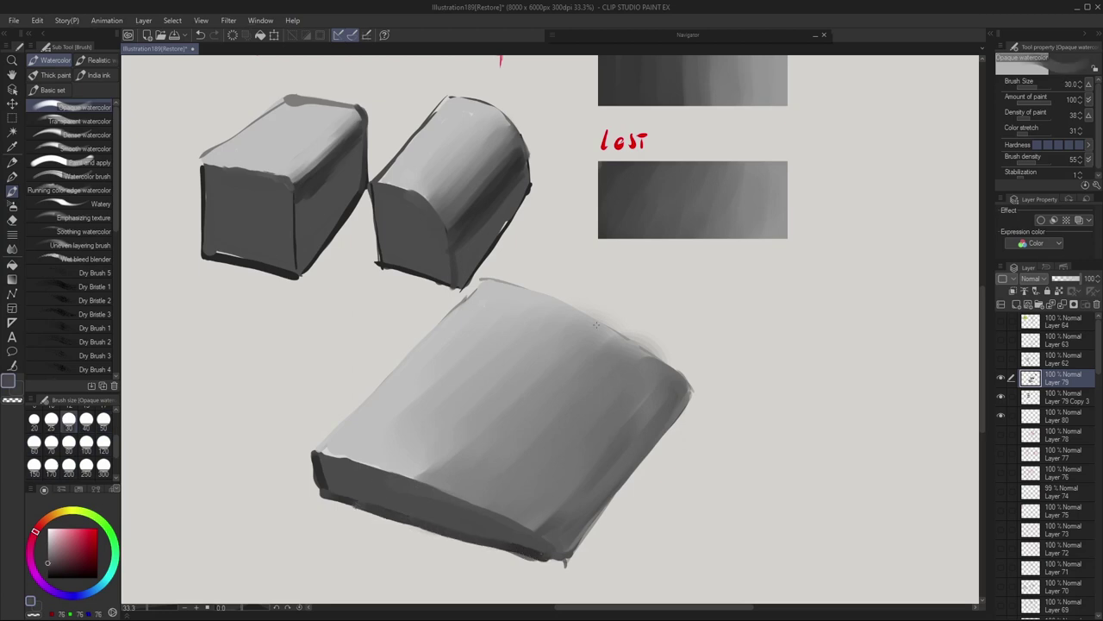
mouse_move(668, 369)
left_mouse_down()
mouse_move(489, 276)
mouse_move(681, 395)
mouse_move(563, 564)
left_mouse_up()
Blend the wide box's top from its dark right side to its light left side with broad strokes of sampled greys
left_click(628, 450, "alt")
key("bracketright")
key("bracketright")
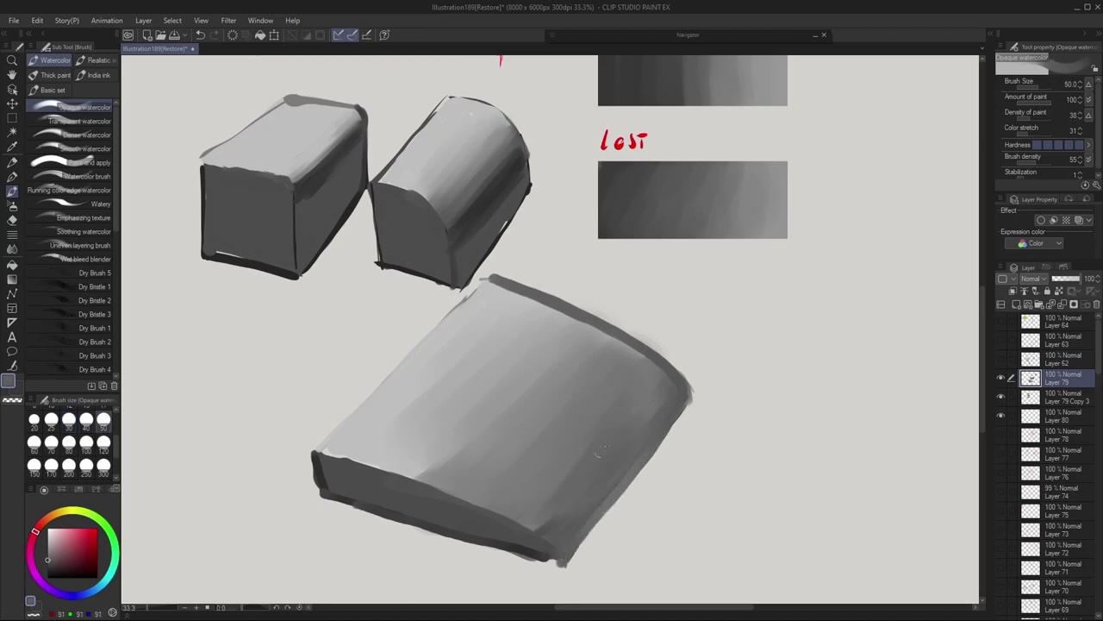
left_click(582, 414, "alt")
left_click(517, 371, "alt")
left_click(483, 336, "alt")
key("bracketright")
key("bracketright")
mouse_move(409, 419)
left_mouse_down()
mouse_move(475, 351)
mouse_move(412, 431)
mouse_move(492, 369)
left_mouse_up()
mouse_move(442, 464)
left_mouse_down()
mouse_move(465, 446)
mouse_move(415, 477)
left_mouse_up()
Blend the wide box's back edge into the top's shading with sampled dark greys at brush size 50
left_click(666, 369, "alt")
key("bracketleft")
key("bracketleft")
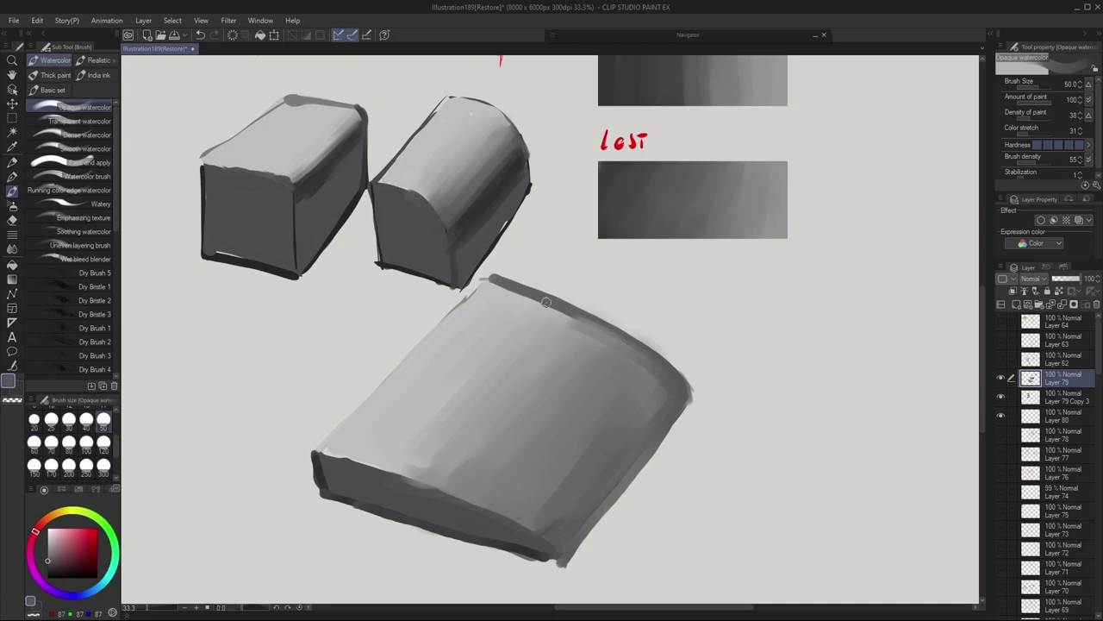
left_click(665, 386, "alt")
left_click_drag(645, 358, 592, 327)
Thicken the front face's bottom edge in sampled near-black, and undo a trial dark stroke down the box's right edge
left_click(551, 556, "alt")
left_click_drag(556, 562, 355, 513)
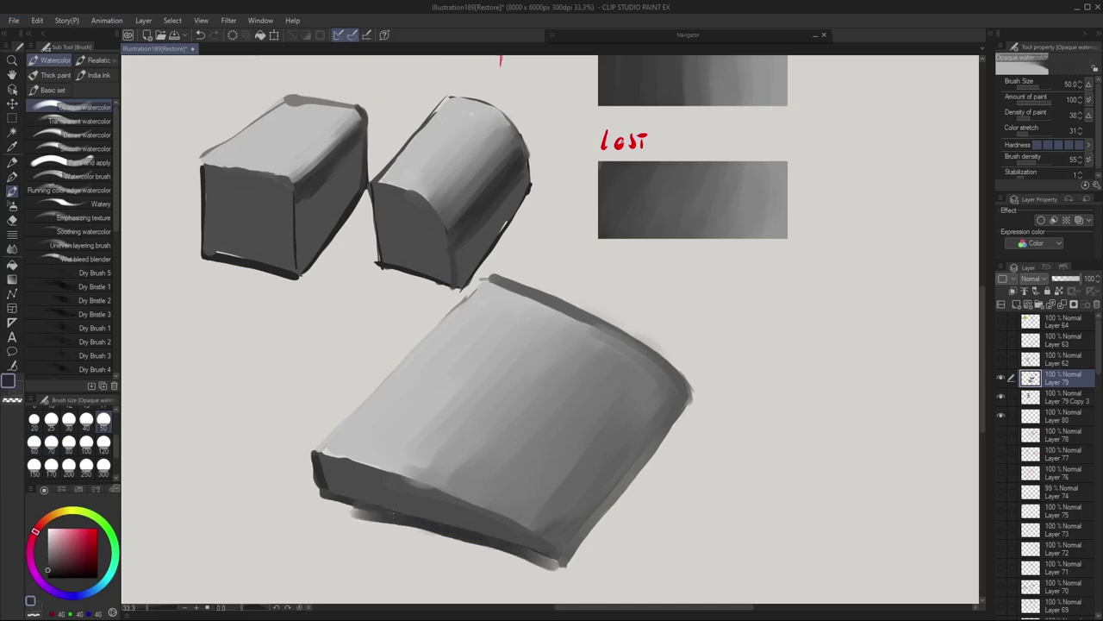
left_click_drag(688, 398, 562, 560)
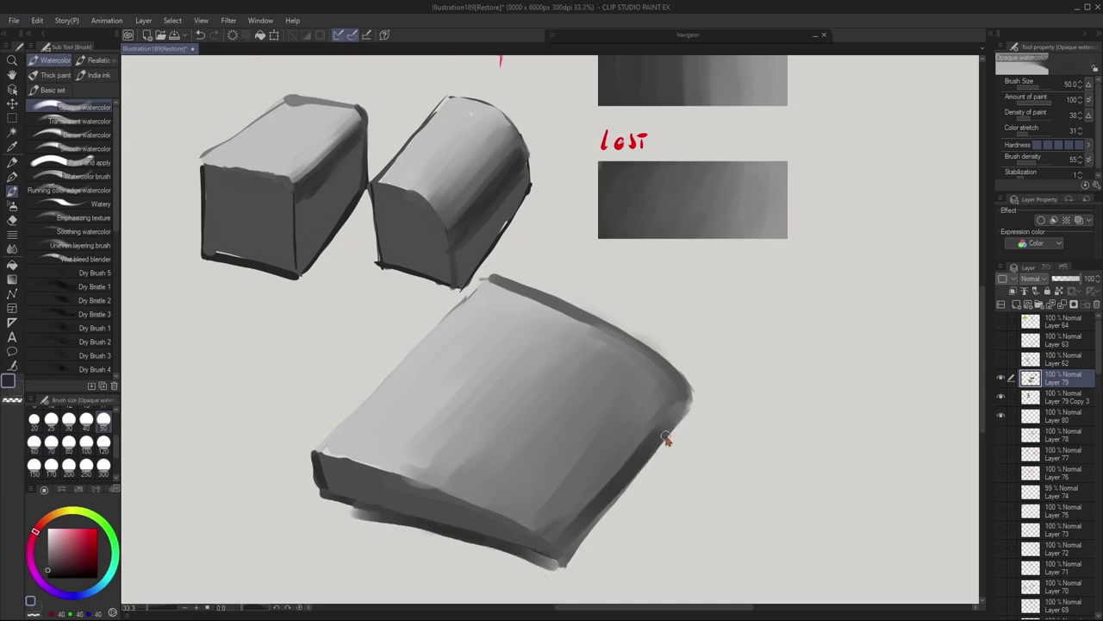
key("ctrl+z")
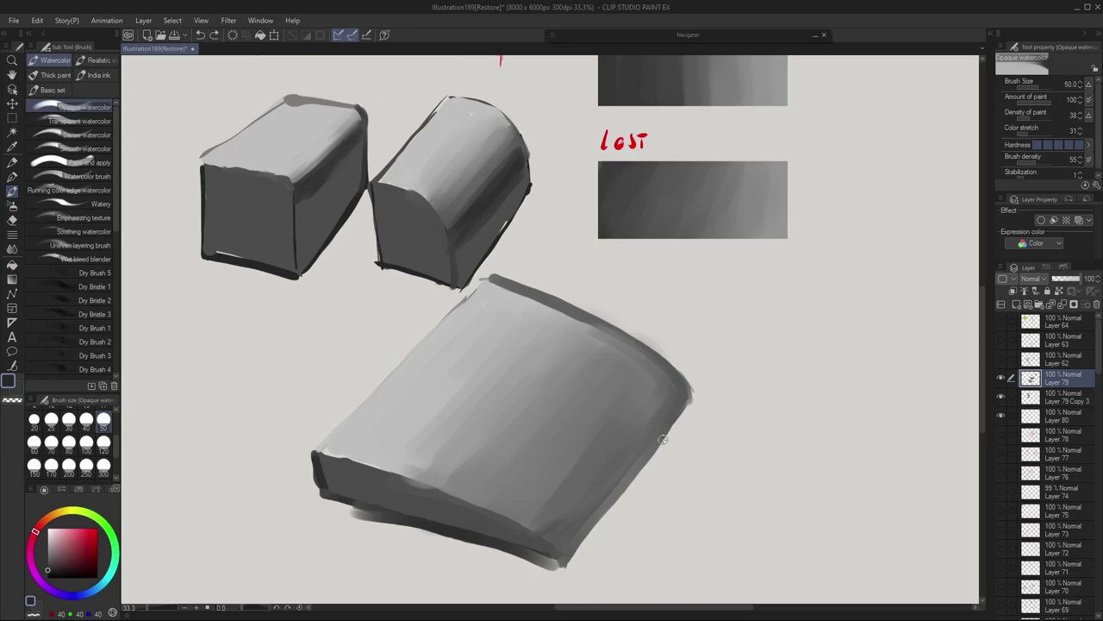
Trim the wide box's bottom, right and back edges clean by painting along their outsides with the transparent colour
key("c")
left_click_drag(318, 506, 580, 573)
left_click_drag(579, 573, 308, 508)
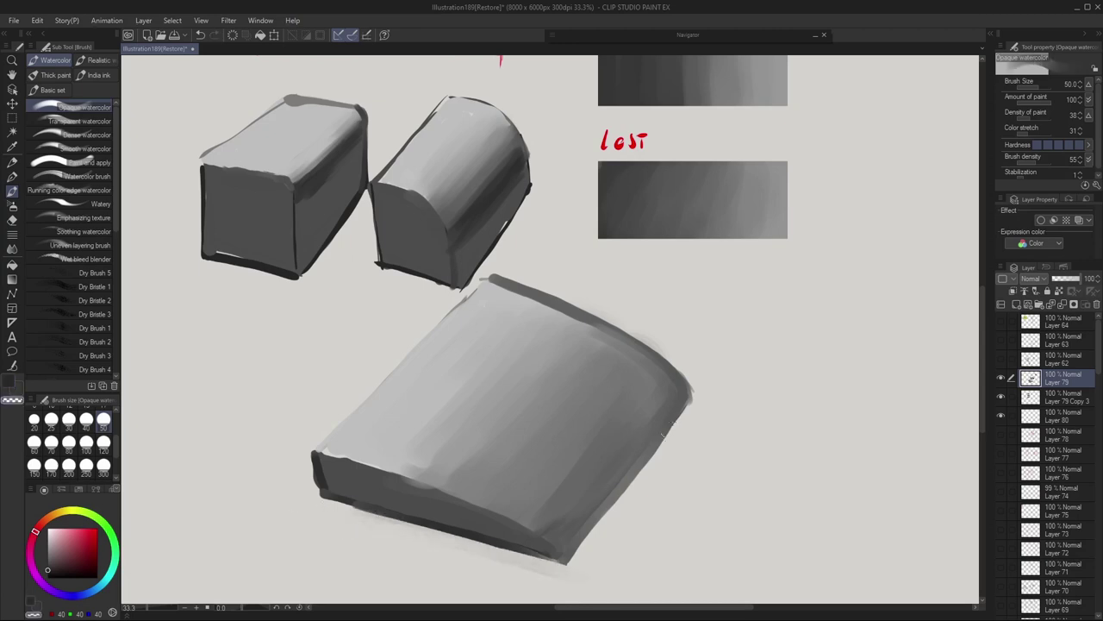
left_click_drag(687, 419, 568, 564)
left_click_drag(699, 402, 549, 288)
left_click_drag(700, 405, 555, 289)
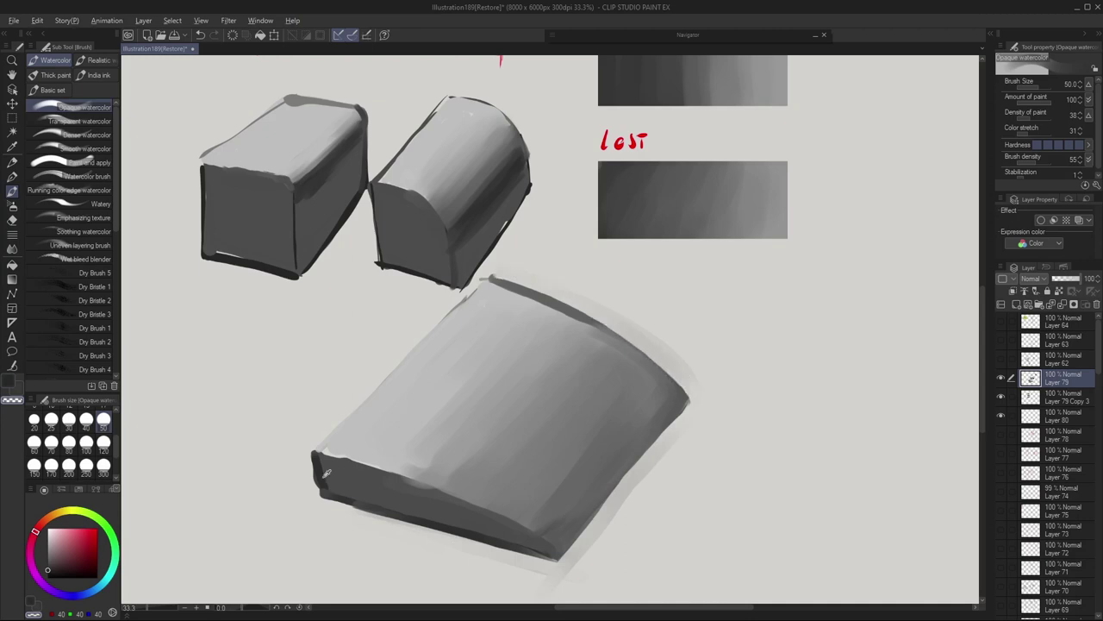
Redraw the curved top edge of the wide box's front face in sampled near-black at brush size 25
left_click(319, 470, "alt")
key("bracketleft")
key("bracketleft")
key("bracketleft")
left_click_drag(362, 468, 528, 533)
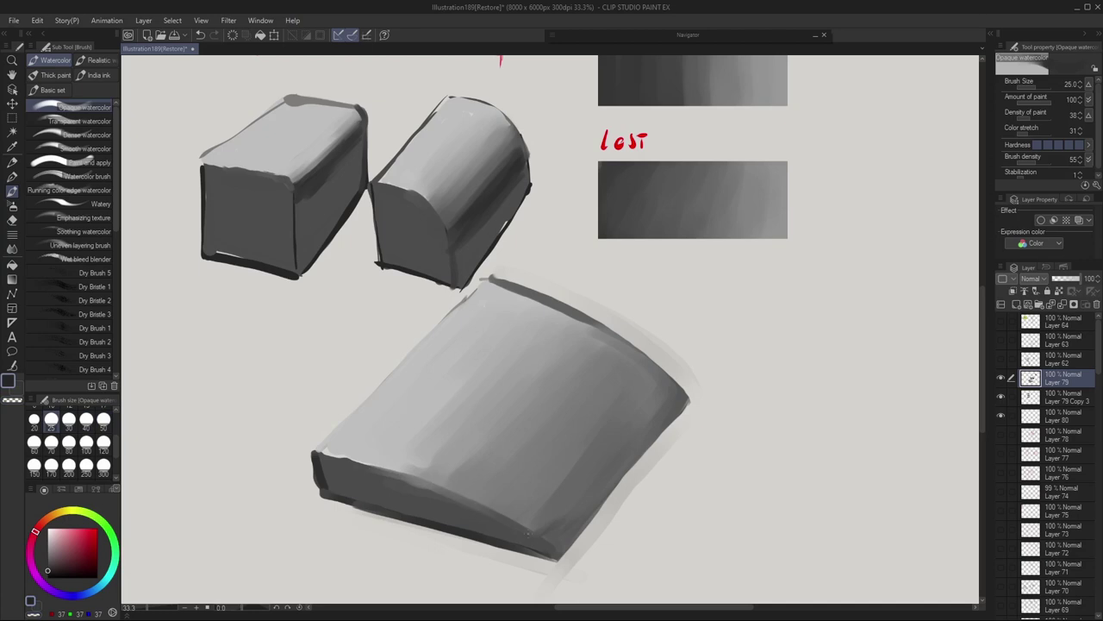
key("ctrl+z")
left_click_drag(385, 469, 536, 531)
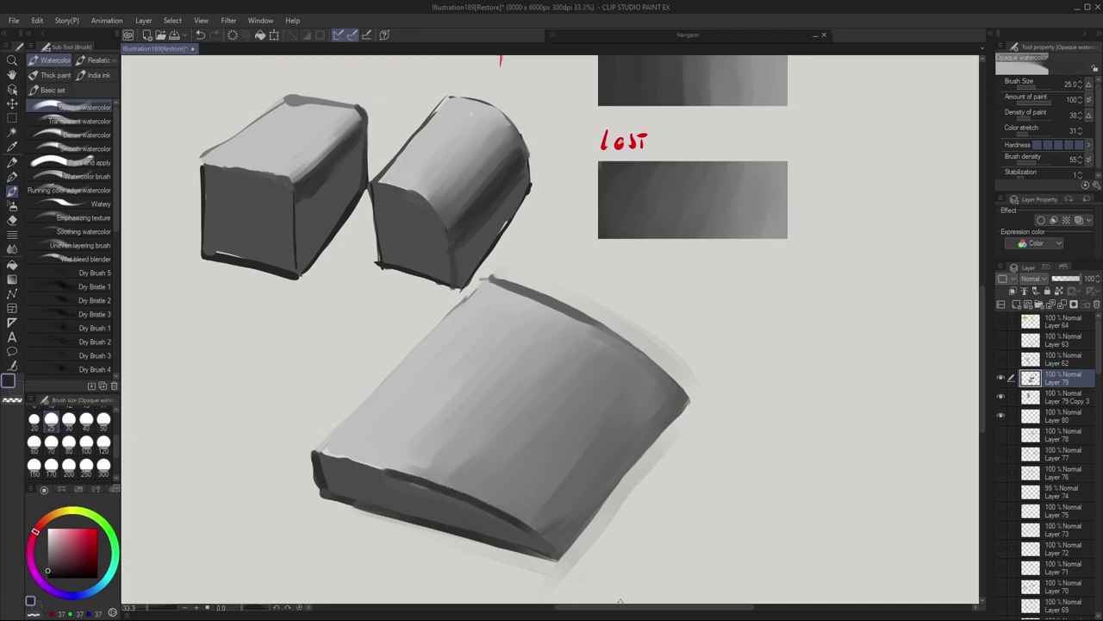
With the edge studies hidden, start a head on Layer 80 by sketching the cranium, temple and forehead lines
scroll(617, 550, "down", 2)
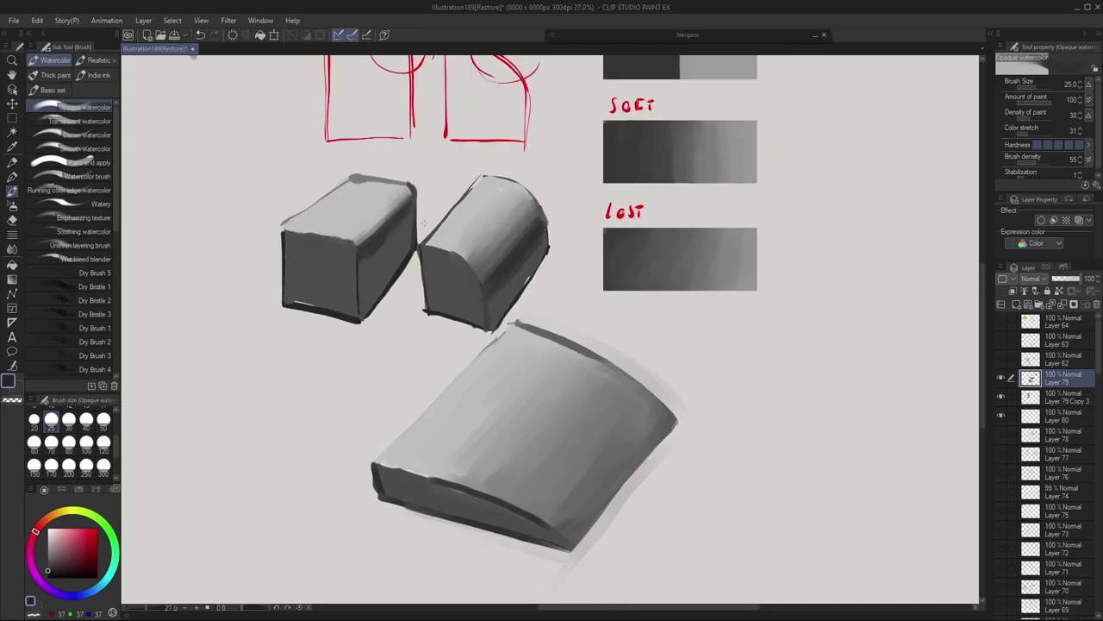
scroll(414, 220, "down", 4)
scroll(280, 166, "up", 3)
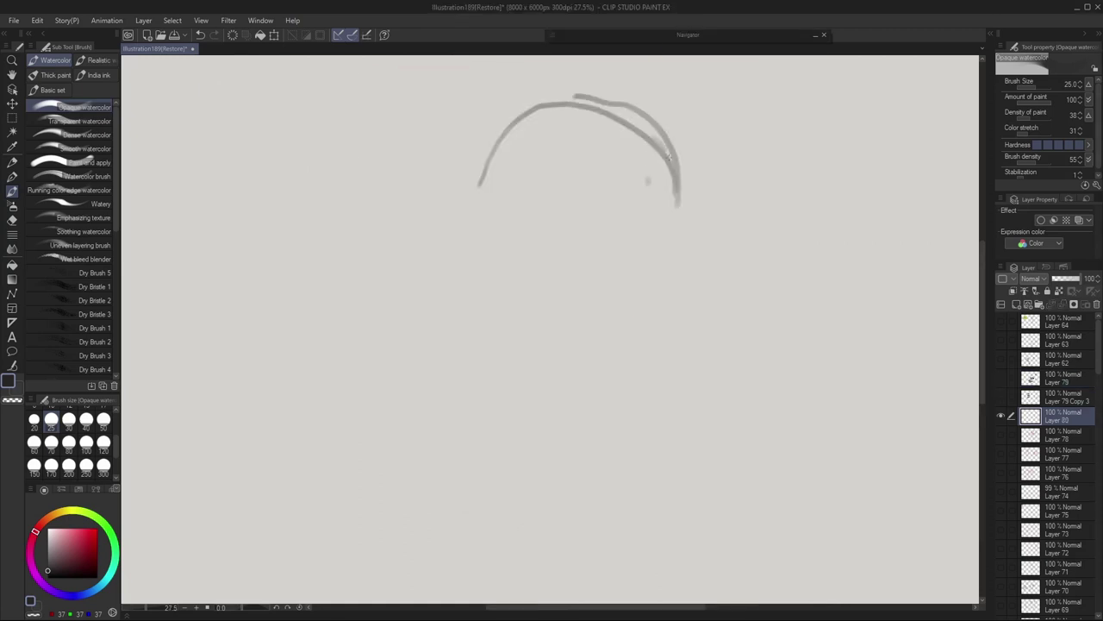
left_click_drag(478, 186, 659, 172)
left_click_drag(622, 138, 634, 250)
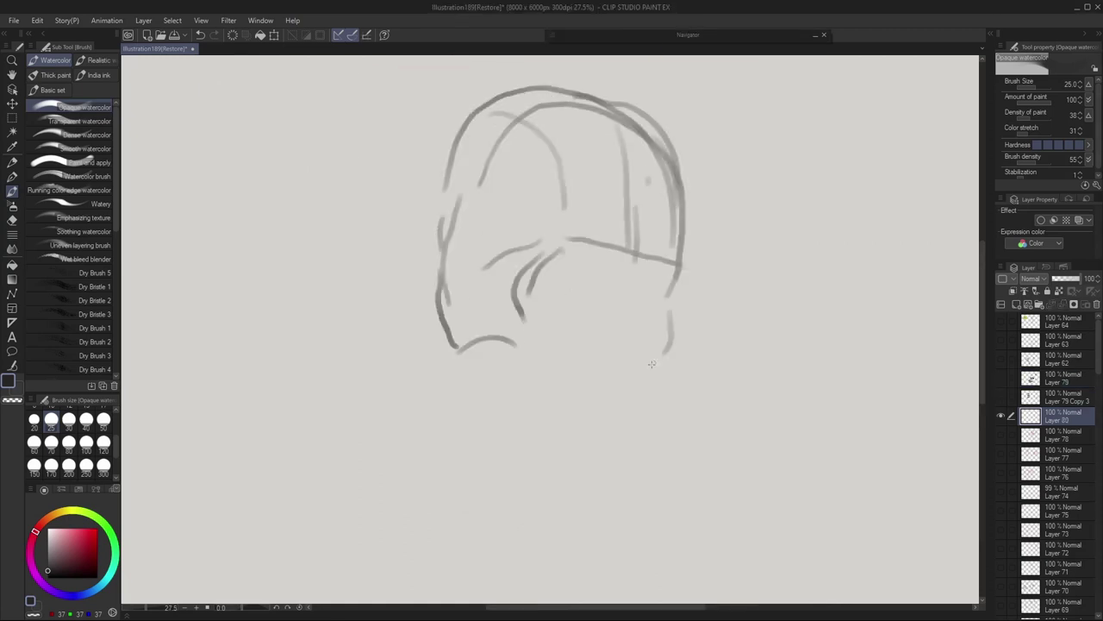
Sketch the head's jaw, nose, cheek planes, brow and near eye in loose grey lines
left_click_drag(472, 362, 613, 479)
left_click_drag(613, 275, 657, 327)
left_click_drag(620, 325, 631, 349)
left_click_drag(604, 334, 655, 328)
mouse_move(598, 299)
left_mouse_down()
mouse_move(518, 357)
mouse_move(513, 417)
left_mouse_up()
left_click_drag(520, 262, 598, 253)
left_click_drag(555, 275, 607, 282)
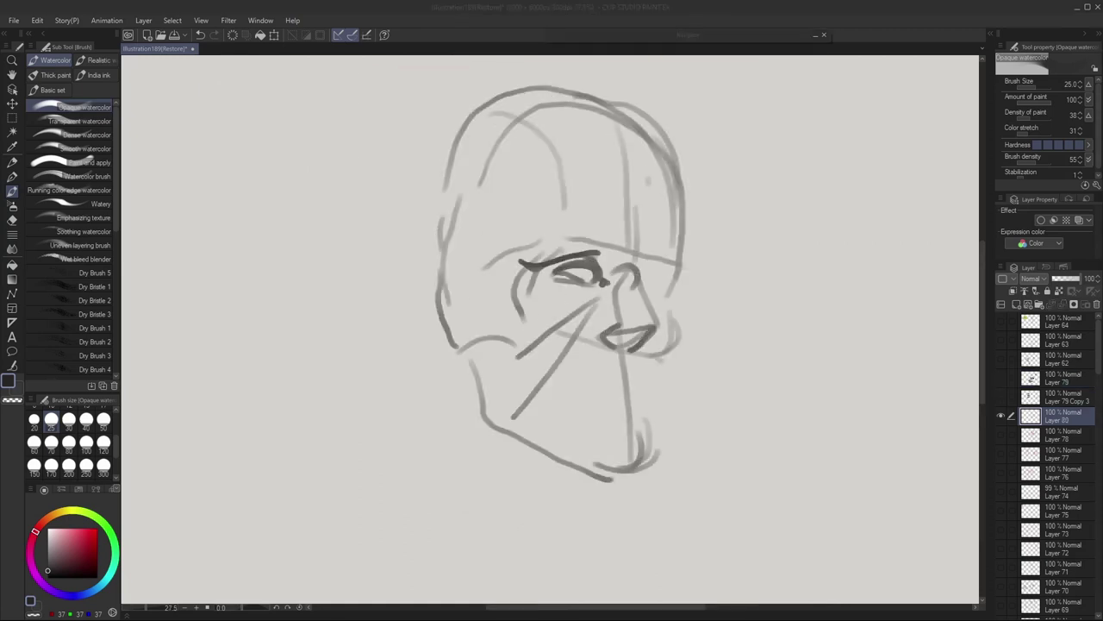
Strengthen the face's front contour and brow with darker lines, and add the nostril, mouth and lower lip
left_click_drag(441, 307, 467, 390)
left_click_drag(672, 278, 609, 479)
left_click_drag(643, 124, 672, 285)
left_click_drag(521, 260, 598, 251)
mouse_move(605, 324)
left_mouse_down()
mouse_move(560, 362)
mouse_move(645, 378)
left_mouse_up()
left_click_drag(551, 390, 607, 415)
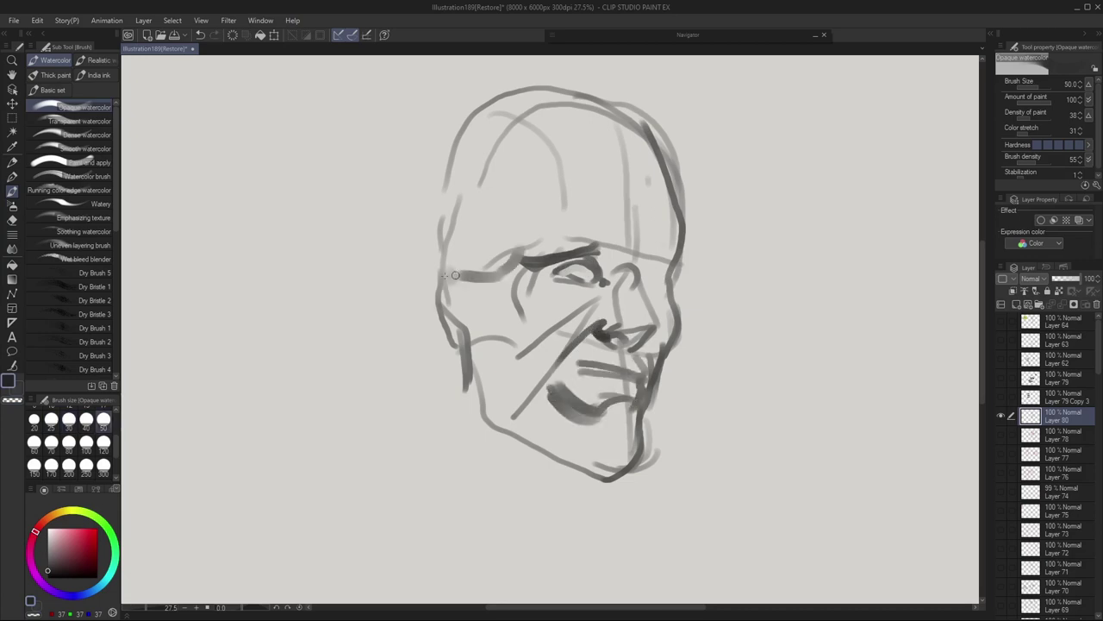
Add the ear and reinforce the head's cranium and jaw outlines in dark grey
left_click_drag(463, 289, 462, 355)
left_click_drag(447, 290, 443, 326)
left_click_drag(490, 138, 682, 262)
left_click_drag(485, 416, 642, 457)
Add a new layer beneath the head sketch, and choose a dark grey with a much larger brush
key("bracketright")
key("bracketright")
key("bracketright")
key("bracketright")
key("bracketright")
key("bracketright")
key("bracketright")
key("bracketright")
key("bracketright")
left_click(1016, 304)
left_click(48, 560)
left_click_drag(1062, 416, 1062, 443)
Block in light grey over the face and dark grey behind it, and merge the head sketch with the tone layer
left_click_drag(535, 121, 586, 431)
left_click_drag(689, 146, 679, 369)
left_click_drag(741, 121, 772, 500)
left_click_drag(491, 495, 732, 491)
left_click_drag(651, 99, 759, 285)
right_click(1063, 416)
left_click(1025, 345)
Darken the near eye's iris and the brow above it with a much smaller brush
key("bracketleft")
key("bracketleft")
key("bracketleft")
key("bracketleft")
key("bracketleft")
key("bracketleft")
key("bracketleft")
key("bracketleft")
key("bracketleft")
left_click_drag(596, 261, 606, 282)
left_click_drag(525, 256, 581, 252)
Shade the forehead above the brow, the far eye socket and the nostril, varying the brush size
key("bracketright")
key("bracketright")
mouse_move(582, 226)
left_mouse_down()
mouse_move(624, 256)
mouse_move(591, 277)
mouse_move(671, 290)
left_mouse_up()
key("bracketleft")
key("bracketleft")
key("bracketleft")
key("bracketright")
left_click_drag(640, 260, 674, 253)
mouse_move(617, 338)
left_mouse_down()
mouse_move(646, 334)
mouse_move(619, 340)
left_mouse_up()
Shade the underside and side of the nose and the cheek fold, checking the head in mirrored view
key("h")
left_click_drag(493, 335, 471, 346)
key("h")
left_click_drag(595, 309, 553, 341)
mouse_move(605, 286)
left_mouse_down()
mouse_move(536, 347)
mouse_move(627, 322)
left_mouse_up()
key("h")
key("h")
key("h")
key("h")
Touch up the near eye with a sampled grey, and shade the temple and cheekbone at brush size 60
left_click(590, 276, "alt")
mouse_move(590, 282)
left_mouse_down()
mouse_move(562, 276)
mouse_move(590, 303)
left_mouse_up()
key("bracketright")
key("bracketright")
key("bracketright")
left_click_drag(532, 287, 524, 307)
left_click_drag(527, 263, 498, 334)
left_click_drag(517, 297, 474, 319)
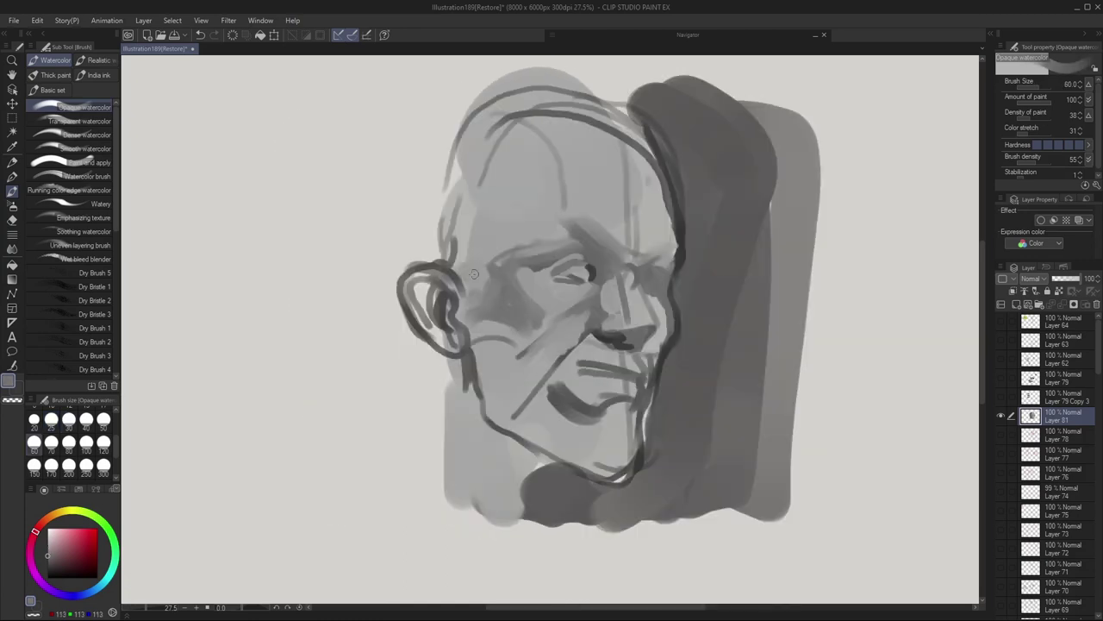
Extend the temple shading up to the forehead and deepen the brow and the side of the nose, checking in mirrored view
left_click_drag(522, 207, 479, 290)
key("h")
left_click_drag(595, 248, 569, 224)
key("bracketleft")
key("bracketleft")
left_click_drag(473, 271, 457, 334)
key("h")
key("bracketleft")
key("bracketleft")
key("h")
key("h")
key("h")
left_click(478, 340, "alt")
key("h")
key("h")
Shade the mouth area and chin with sampled greys and a slightly larger brush
left_click(428, 243, "alt")
key("bracketright")
key("bracketright")
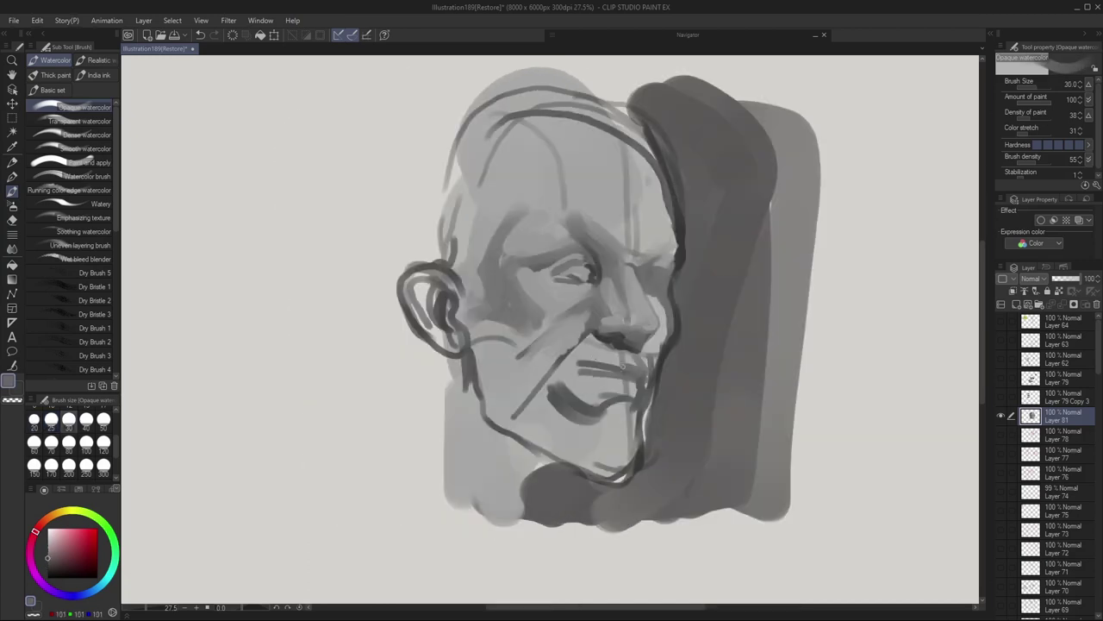
left_click(453, 468, "alt")
key("bracketright")
key("bracketright")
mouse_move(554, 384)
left_mouse_down()
mouse_move(595, 395)
mouse_move(624, 476)
left_mouse_up()
Darken the chin's underside and soften the cheek fold at brush size 40, checking the head in mirrored view
key("h")
key("bracketleft")
left_click_drag(472, 460, 531, 473)
key("h")
key("h")
mouse_move(589, 331)
left_mouse_down()
mouse_move(552, 369)
mouse_move(607, 357)
left_mouse_up()
key("h")
key("h")
key("h")
key("h")
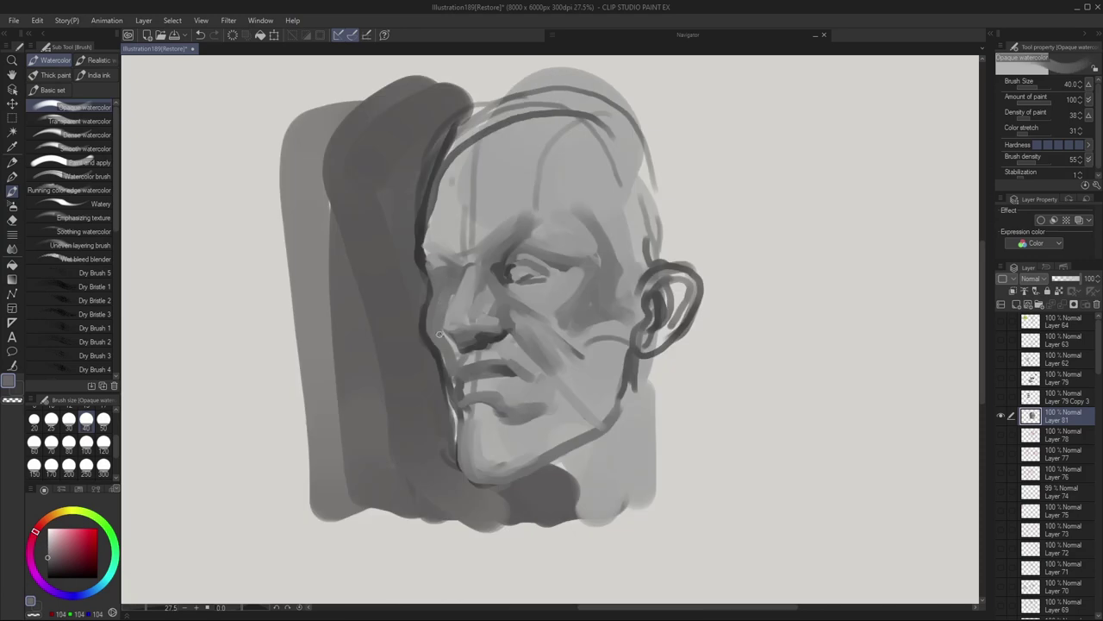
Paint a stroke on the far brow and define the nose's side with a sampled grey and a smaller brush
left_click_drag(457, 260, 425, 231)
key("h")
left_click(603, 250, "alt")
key("bracketleft")
key("bracketleft")
key("bracketleft")
left_click_drag(640, 272, 653, 326)
Darken the mouth with a stroke from the lips' far edge inward, checking the head in mirrored view
key("h")
left_click_drag(451, 396, 497, 370)
key("h")
key("h")
key("h")
Lighten the dark temple and cheekbone area with a mid grey at brush size 50
key("bracketright")
key("bracketright")
key("bracketright")
key("bracketright")
key("h")
left_click_drag(617, 267, 588, 298)
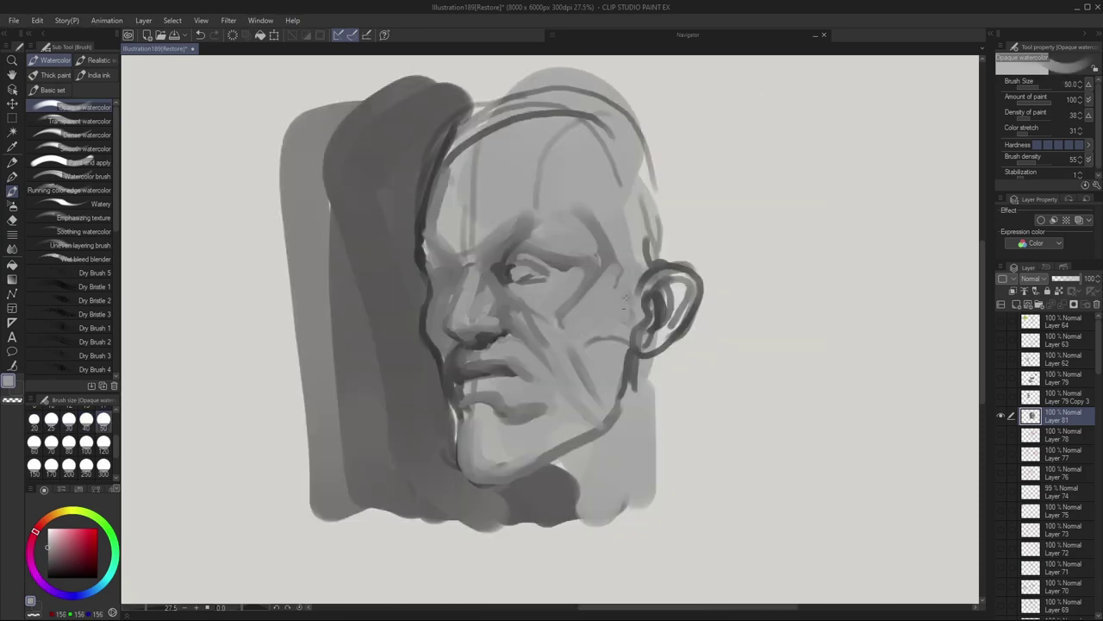
Paint light grey planes on the far forehead, the outer corner of the near eye, the cheek and the chin
key("h")
key("bracketleft")
left_click_drag(646, 154, 662, 236)
key("bracketleft")
mouse_move(539, 269)
left_mouse_down()
mouse_move(558, 258)
mouse_move(547, 289)
left_mouse_up()
left_click_drag(481, 276, 498, 400)
left_click_drag(587, 426, 593, 462)
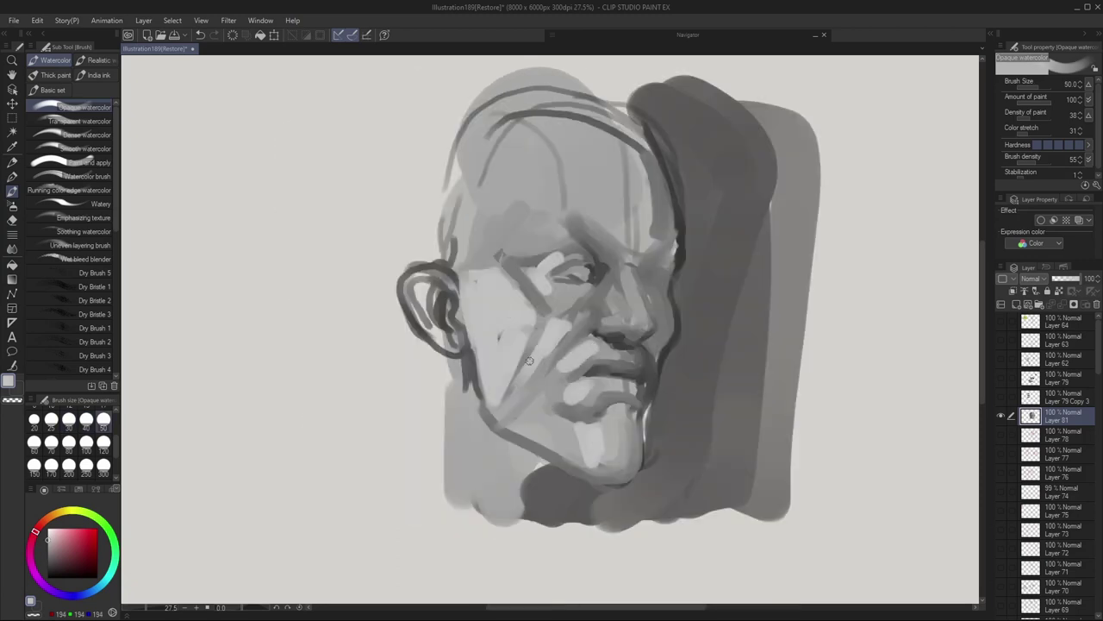
Paint a broad light grey highlight down the forehead above the near eye with a larger brush
key("bracketright")
key("bracketright")
left_click_drag(510, 129, 549, 212)
key("h")
key("h")
key("bracketleft")
Shade below the lower lip and along the chin's front contour with a sampled grey and a smaller brush
left_click(509, 258, "alt")
left_click_drag(638, 395, 639, 415)
key("bracketleft")
key("h")
key("h")
key("h")
left_click_drag(469, 398, 457, 470)
Darken the far brow and block in the far eye socket, checking the head in mirrored view
left_click_drag(430, 244, 457, 262)
key("h")
key("h")
key("h")
left_click_drag(652, 277, 661, 302)
key("h")
key("h")
Brighten the near eye and the upper lip, and sample a grey from the mouth area with a smaller brush
left_click_drag(573, 267, 588, 276)
key("h")
key("h")
left_click_drag(569, 366, 605, 347)
left_click(577, 361, "alt")
key("bracketleft")
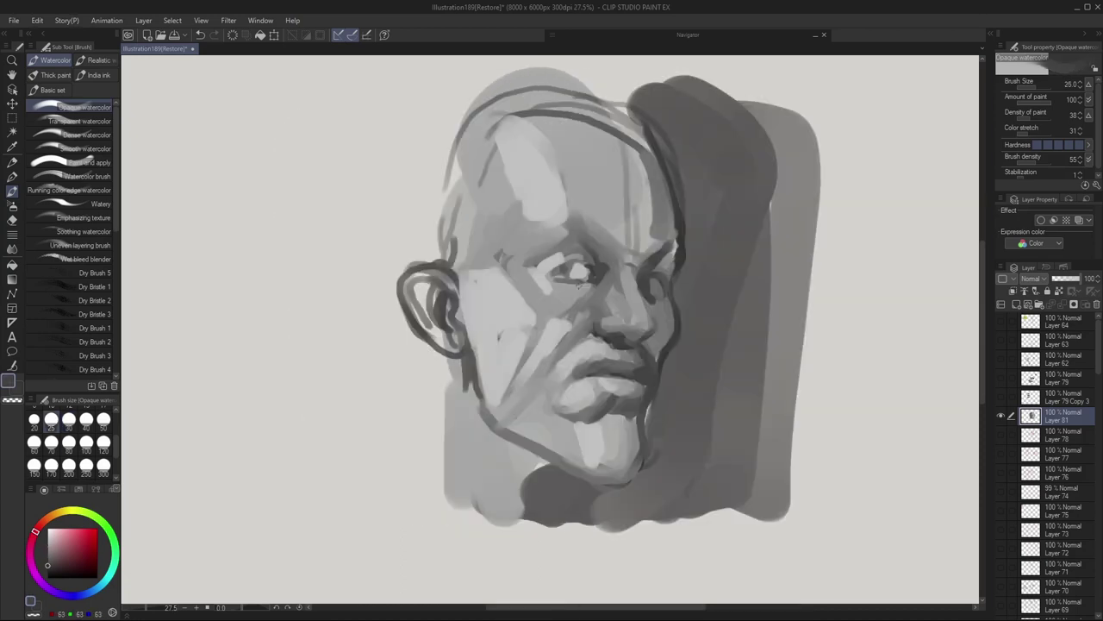
Refine the near brow and the chin's edge with a sampled grey at brush size 25
key("h")
key("h")
left_click(627, 411, "alt")
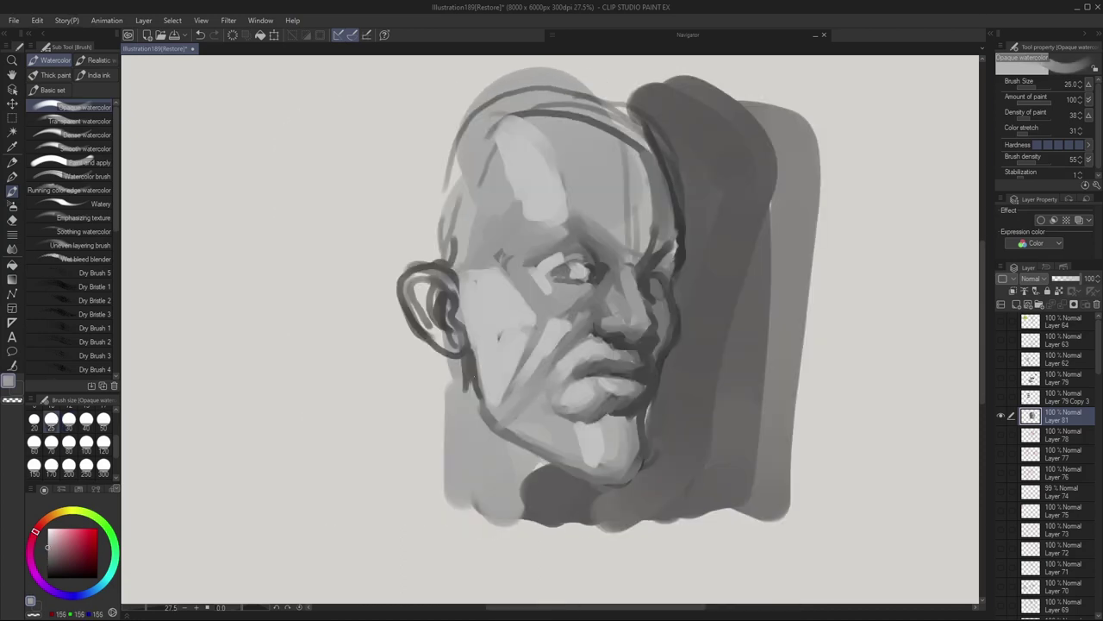
key("h")
key("h")
Soften the chin's contour and the shading around the nose with sampled greys at brush size 30
key("bracketleft")
left_click(458, 350, "alt")
key("bracketright")
key("bracketright")
key("h")
key("h")
key("h")
left_click(498, 317, "alt")
scroll(726, 295, "down", 1)
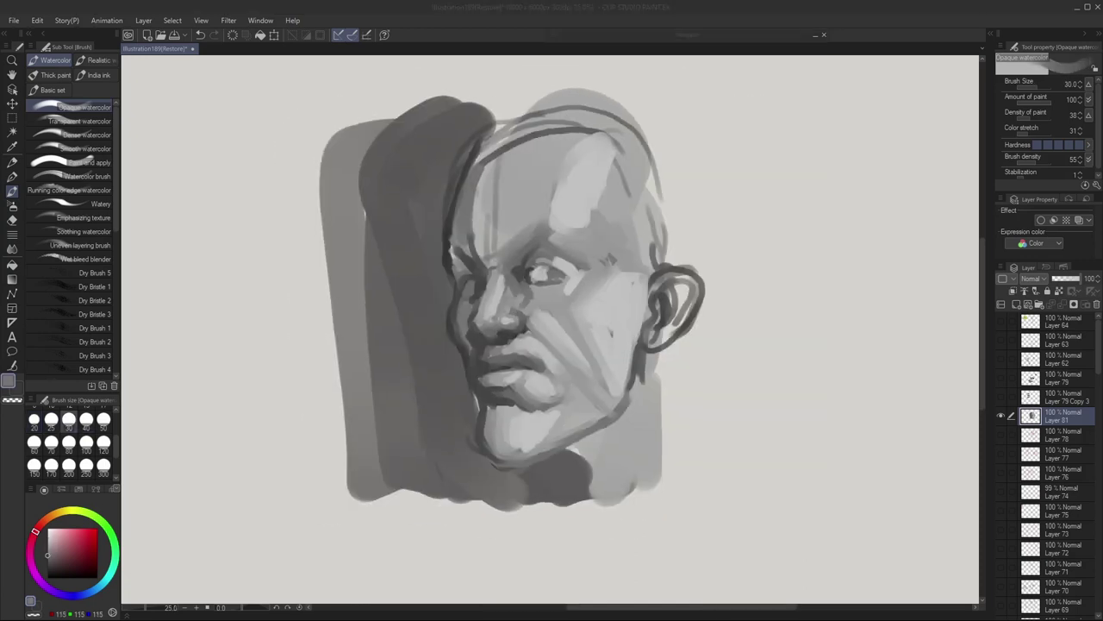
Lighten the forehead's far side with a larger brush, checking the head in mirrored view
left_click(293, 312)
key("h")
key("bracketright")
key("bracketright")
left_click_drag(622, 219, 603, 162)
key("bracketleft")
key("h")
Rework the far brow with a grey sampled from the forehead and a smaller brush
left_click(555, 222, "alt")
key("h")
key("bracketleft")
key("h")
key("h")
key("bracketleft")
key("h")
key("h")
left_click_drag(625, 261, 647, 250)
key("h")
key("h")
Blend the forehead and temple planes with sampled greys and a larger brush, repeatedly comparing both mirrored views
key("h")
key("h")
key("bracketright")
left_click(576, 362, "alt")
key("h")
key("h")
key("h")
key("h")
key("bracketright")
left_click(498, 219, "alt")
key("h")
key("h")
key("h")
key("h")
key("h")
Deepen the inner socket of the near eye with sampled dark greys and a small brush
key("bracketleft")
key("bracketleft")
key("bracketleft")
left_click(527, 269, "alt")
key("h")
left_click(533, 267, "alt")
key("h")
key("h")
Shade the outer socket and lower lid of the near eye with sampled greys at brush size 25
key("bracketright")
key("bracketright")
key("h")
key("h")
left_click(587, 287, "alt")
key("bracketleft")
left_click(615, 317, "alt")
key("h")
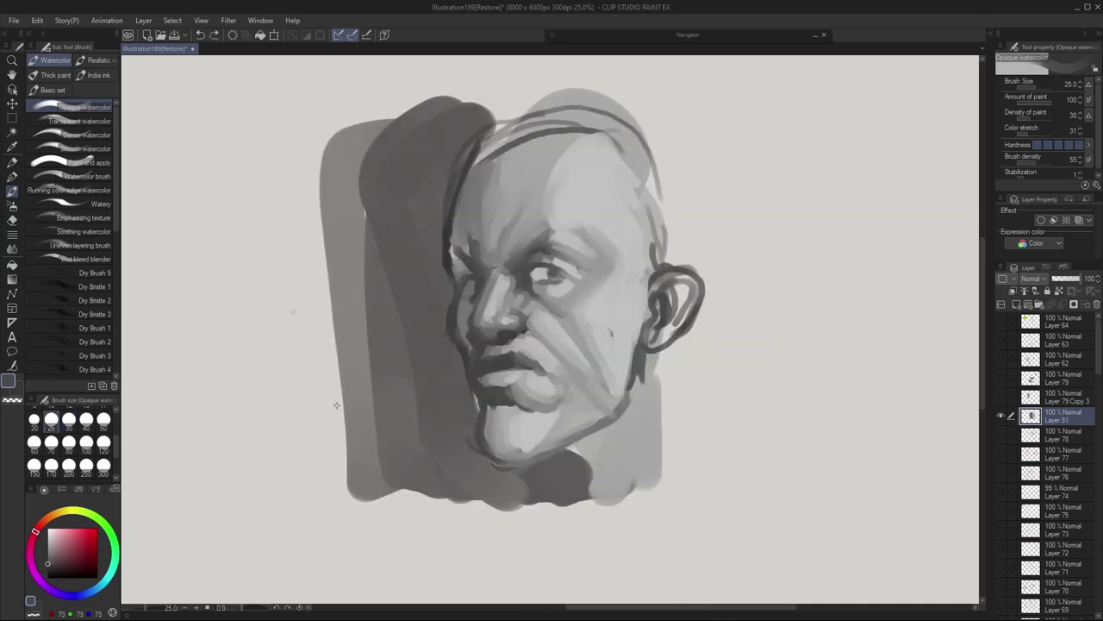
Paint along the far cheek and far brow contour with a grey sampled near the eye
key("h")
key("h")
left_click(567, 281, "alt")
key("h")
key("h")
left_click_drag(457, 297, 466, 344)
left_click_drag(450, 243, 461, 280)
key("h")
key("h")
key("h")
Touch up the mouth area with a sampled grey and reduce the brush size, checking the head in mirrored view
left_click_drag(565, 360, 554, 371)
key("h")
key("h")
left_click(511, 371, "alt")
key("bracketleft")
key("bracketleft")
key("h")
key("h")
key("h")
Touch up the shading around the near eye with a grey sampled there, checking the head in mirrored view
scroll(569, 297, "up", 1)
key("h")
key("h")
key("h")
key("h")
left_click(568, 297, "alt")
key("h")
key("h")
key("h")
key("h")
Shade the lips and the area beneath them with sampled greys, varying the brush size and checking the mirrored view
left_click(544, 405, "alt")
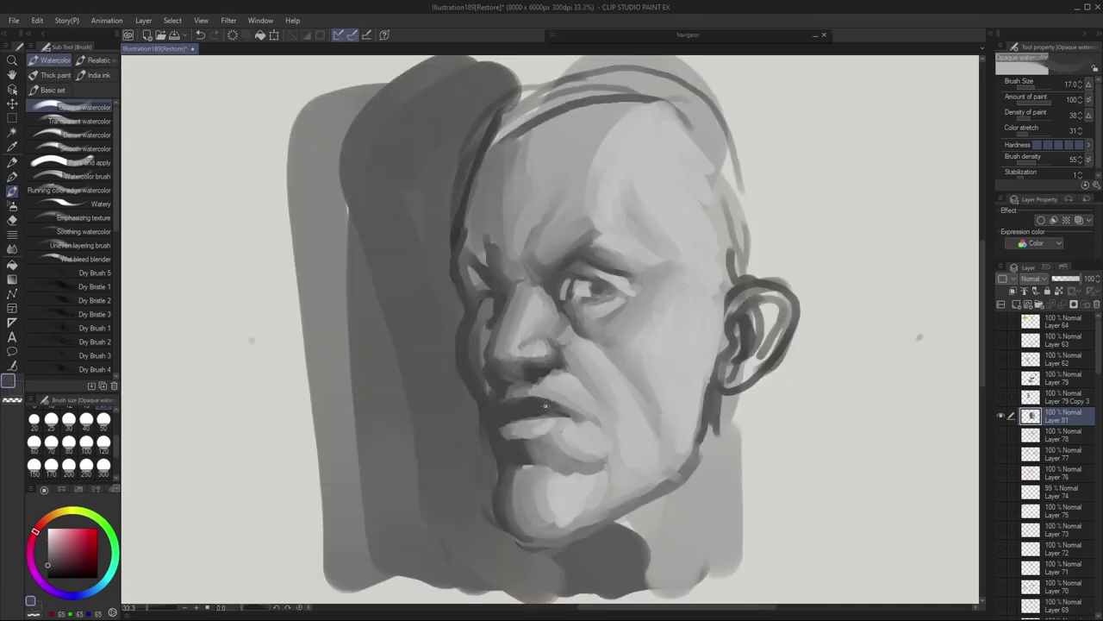
left_click(515, 417, "alt")
key("bracketright")
key("h")
key("h")
key("h")
key("bracketright")
left_click(522, 449, "alt")
key("h")
left_click(537, 409, "alt")
key("bracketleft")
key("h")
Rework the corner of the mouth and the chin contour, checking in mirrored view, and sample a lower-face grey with a larger brush
mouse_move(603, 410)
left_mouse_down()
mouse_move(603, 426)
mouse_move(586, 407)
left_mouse_up()
key("h")
key("h")
mouse_move(580, 446)
left_mouse_down()
mouse_move(536, 468)
mouse_move(589, 472)
mouse_move(646, 503)
left_mouse_up()
key("h")
key("bracketright")
key("bracketright")
left_click(603, 473, "alt")
Paint light grey highlights on the near cheekbone, the nose and the chin
key("h")
key("h")
left_click_drag(678, 293, 647, 350)
left_click_drag(520, 318, 521, 331)
left_click_drag(548, 478, 548, 507)
Paint light grey planes into the ear's rim, inner folds and lobe, and extend the near cheek highlight
key("h")
mouse_move(315, 303)
left_mouse_down()
mouse_move(374, 383)
mouse_move(356, 372)
left_mouse_up()
left_click_drag(357, 319, 357, 346)
left_click_drag(343, 301, 321, 343)
mouse_move(356, 302)
left_mouse_down()
mouse_move(329, 292)
mouse_move(338, 345)
left_mouse_up()
key("h")
key("bracketleft")
left_click_drag(750, 312, 739, 352)
key("h")
left_click_drag(366, 338, 371, 354)
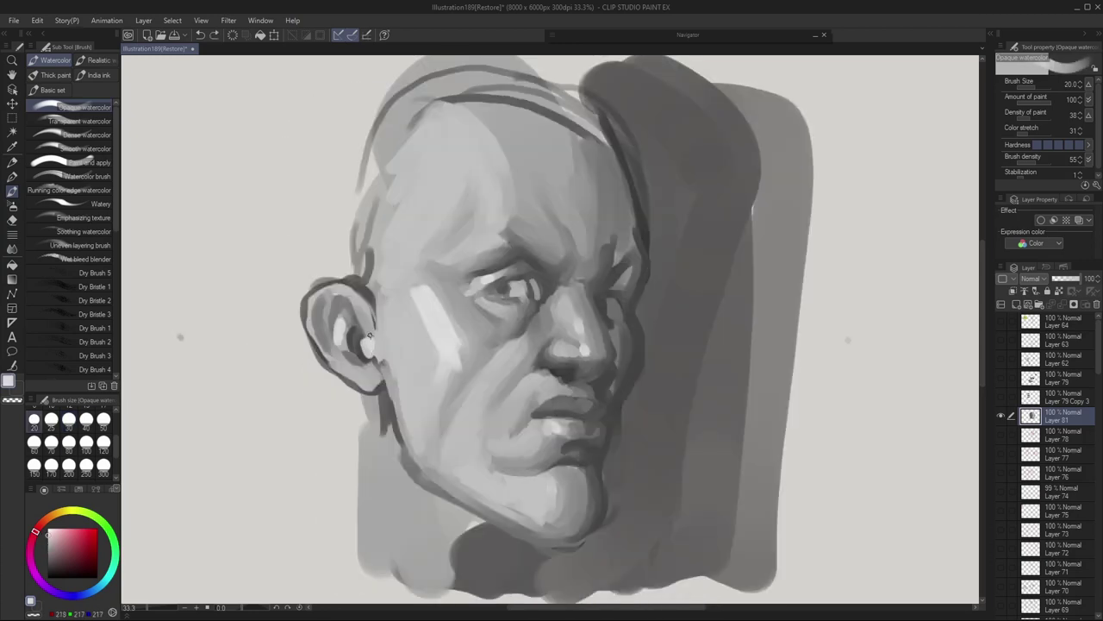
left_click_drag(362, 310, 371, 356)
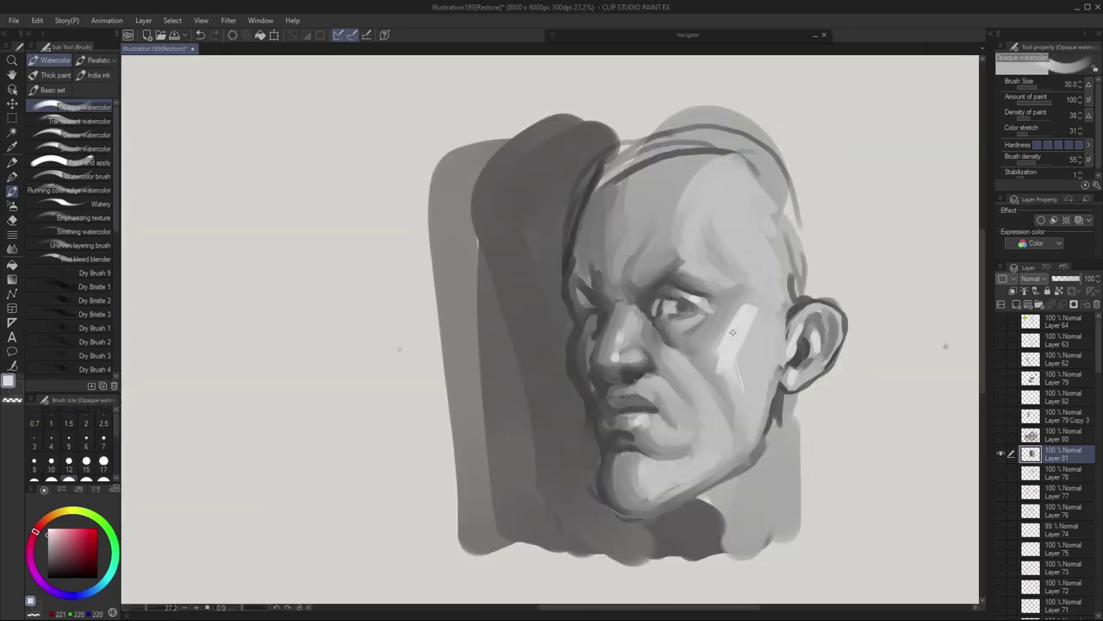
left_click_drag(740, 349, 738, 376)
Block in a straight-edged dark grey background beside the face and beneath the jaw, filling it with broad strokes
key("h")
left_click_drag(397, 553, 395, 574)
left_click(650, 568, "shift")
left_click(667, 149, "shift")
left_click(466, 120, "shift")
mouse_move(638, 155)
left_mouse_down()
mouse_move(594, 563)
mouse_move(414, 558)
left_mouse_up()
left_click_drag(657, 173, 655, 465)
left_click_drag(545, 207, 544, 324)
Refine the far contour of the forehead, cheek and chin against the dark background with a much smaller brush
key("bracketleft")
key("bracketleft")
key("bracketleft")
key("bracketleft")
key("bracketleft")
key("bracketleft")
key("bracketleft")
mouse_move(507, 189)
left_mouse_down()
mouse_move(528, 259)
mouse_move(512, 293)
left_mouse_up()
left_click_drag(523, 353, 509, 385)
left_click_drag(487, 459, 485, 491)
Model the chin and jawline up toward the ear with a grey sampled beside the mouth
left_click(435, 443, "alt")
mouse_move(450, 451)
left_mouse_down()
mouse_move(412, 456)
mouse_move(471, 482)
left_mouse_up()
key("h")
left_click_drag(636, 473, 633, 498)
left_click_drag(629, 506, 705, 478)
left_click_drag(781, 393, 750, 455)
Paint the upper forehead, the side of the skull and the cheek fold with sampled greys at varied brush sizes
left_click(645, 144, "alt")
mouse_move(624, 148)
left_mouse_down()
mouse_move(600, 187)
mouse_move(622, 187)
left_mouse_up()
key("bracketright")
key("bracketright")
key("bracketright")
key("h")
key("bracketleft")
key("bracketleft")
left_click_drag(384, 145, 310, 291)
left_click_drag(322, 167, 319, 212)
left_click(366, 321, "alt")
mouse_move(429, 360)
left_mouse_down()
mouse_move(384, 415)
mouse_move(419, 408)
mouse_move(426, 418)
left_mouse_up()
Refine the ear's inner folds with a smaller brush and a sampled grey, checking the head in mirrored view
key("h")
key("h")
key("h")
key("h")
key("h")
key("h")
left_click_drag(304, 331, 307, 361)
key("bracketleft")
left_click_drag(289, 308, 308, 344)
left_click_drag(288, 322, 284, 356)
left_click(281, 342, "alt")
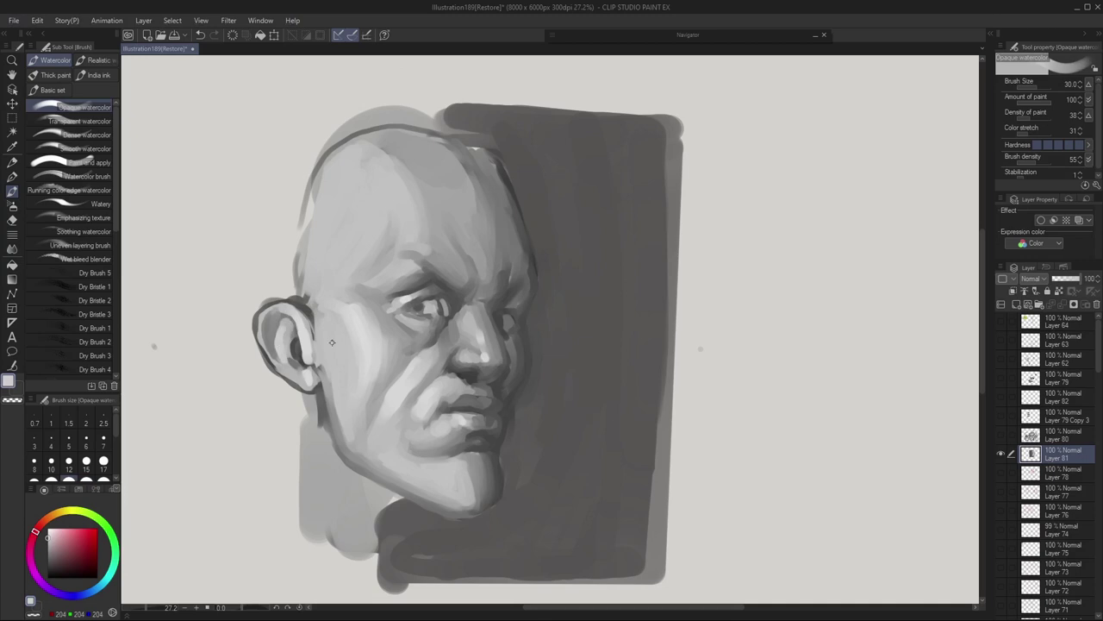
Extend the background over the top and back of the skull with sampled dark grey and a larger brush
left_click(483, 125, "alt")
left_click_drag(462, 107, 338, 108)
key("bracketright")
key("bracketright")
mouse_move(489, 151)
left_mouse_down()
mouse_move(334, 129)
mouse_move(676, 121)
left_mouse_up()
key("h")
key("bracketleft")
mouse_move(597, 184)
left_mouse_down()
mouse_move(743, 129)
mouse_move(833, 283)
left_mouse_up()
Fill the back of the skull with sampled light grey and soften the crown and far forehead edge with a sampled mid grey
key("h")
mouse_move(300, 157)
left_mouse_down()
mouse_move(274, 288)
mouse_move(321, 155)
left_mouse_up()
left_click(319, 157, "alt")
key("h")
left_click_drag(814, 148, 761, 145)
left_click(733, 119, "alt")
mouse_move(695, 129)
left_mouse_down()
mouse_move(597, 204)
mouse_move(572, 247)
left_mouse_up()
Refine the far cheek below the eye and the lips with smaller brushes, checking the head in mirrored view
key("bracketleft")
key("bracketleft")
key("h")
left_click_drag(504, 322, 508, 362)
key("bracketleft")
key("h")
key("h")
key("bracketleft")
key("h")
key("h")
left_click_drag(471, 409, 463, 418)
key("h")
key("h")
Refine the nose, upper lip and near cheek with sampled greys, checking the head in mirrored view
left_click(484, 381, "alt")
key("h")
key("h")
key("h")
key("h")
left_click(459, 403, "alt")
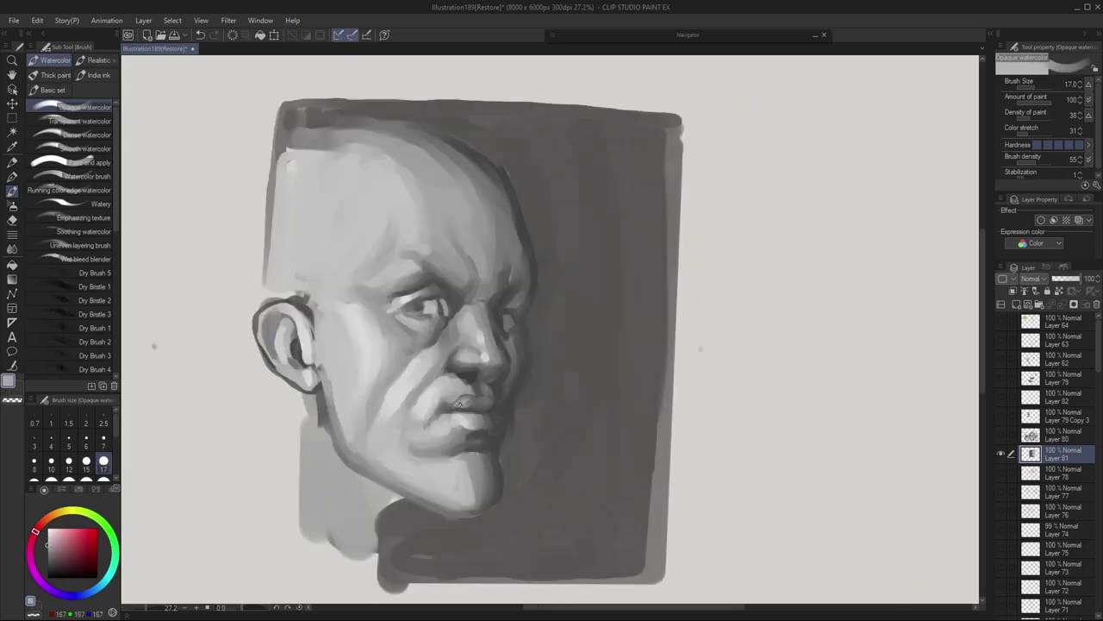
key("h")
left_click(632, 398, "alt")
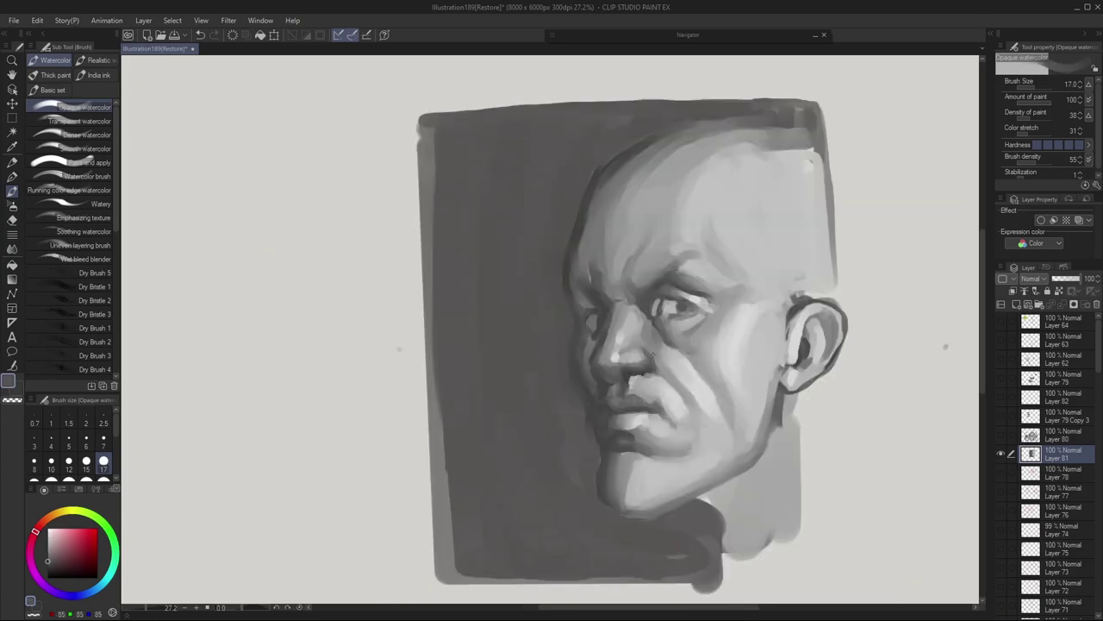
left_click(652, 353, "alt")
key("h")
Block in the neck behind the jaw and below the ear in grey with a larger brush
key("bracketright")
left_click_drag(355, 474, 392, 511)
left_click_drag(290, 392, 326, 547)
key("h")
left_click_drag(832, 375, 803, 532)
key("h")
left_click_drag(290, 395, 326, 545)
Model the back and side of the neck with long strokes of sampled grey up to the jaw's underside
left_click(280, 380, "alt")
key("h")
left_click_drag(827, 381, 805, 494)
left_click_drag(790, 407, 759, 541)
left_click_drag(800, 419, 759, 555)
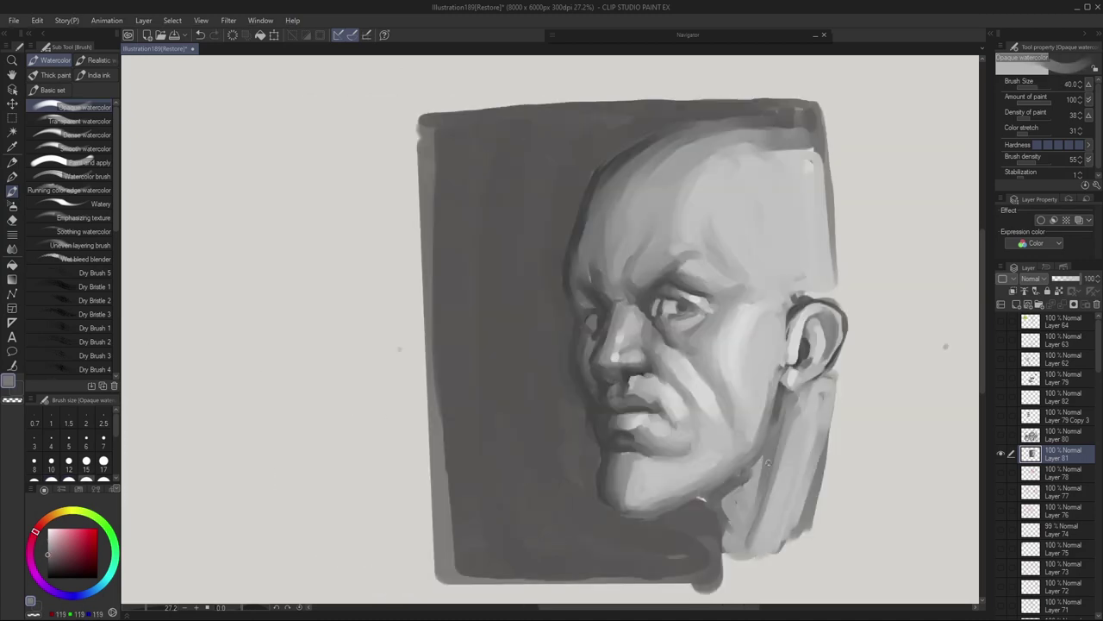
left_click_drag(750, 485, 722, 531)
Repaint the ear's outer rim and lobe with a sampled grey and a smaller brush, checking the mirrored view
key("h")
left_click(294, 369, "alt")
left_click_drag(283, 300, 258, 347)
key("h")
key("bracketleft")
key("bracketleft")
left_click_drag(814, 328, 807, 353)
left_click_drag(832, 321, 816, 375)
key("h")
left_click_drag(279, 336, 308, 369)
key("h")
Shape the front of the neck and the area below the earlobe with a larger brush
key("h")
key("bracketright")
key("bracketright")
left_click_drag(393, 503, 369, 585)
left_click_drag(325, 448, 342, 533)
key("h")
left_click_drag(739, 493, 738, 591)
left_click_drag(821, 372, 783, 415)
Soften the far forehead edge into the dark background with short strokes of sampled grey
key("bracketleft")
left_click_drag(821, 370, 794, 391)
left_click(785, 415, "alt")
left_click_drag(592, 203, 580, 259)
left_click_drag(598, 190, 586, 257)
Soften the jaw corner and the neck below the ear with a sampled grey and a larger brush
key("h")
left_click(331, 388, "alt")
key("bracketright")
key("bracketright")
left_click_drag(328, 371, 366, 461)
left_click_drag(324, 404, 350, 455)
Lighten the cheekbone beside the near eye with progressively larger brushes, checking the whole head in mirrored view
key("ctrl+minus")
left_click_drag(371, 300, 389, 329)
key("g")
key("b")
key("h")
left_click_drag(712, 310, 676, 333)
key("bracketright")
key("bracketright")
key("bracketright")
key("h")
left_click_drag(417, 296, 378, 328)
Brighten the plane above the near eye with a sampled grey and a smaller brush, and touch up the cheek
key("h")
key("h")
key("h")
key("h")
key("bracketleft")
left_click(452, 222, "alt")
left_click_drag(451, 223, 427, 229)
left_click_drag(368, 312, 366, 331)
Paint the jaw edge, neck and area behind the ear with broad strokes of a larger brush
key("h")
left_click_drag(722, 374, 687, 414)
key("h")
key("bracketright")
key("bracketright")
left_click_drag(326, 328, 417, 514)
left_click_drag(320, 216, 319, 292)
Extend the grey border along the back of the skull, ear and neck with smaller brushes
key("bracketleft")
left_click_drag(335, 250, 316, 164)
key("h")
left_click_drag(778, 72, 783, 227)
key("bracketleft")
left_click_drag(772, 271, 729, 393)
Darken the jaw edge below the ear with a sampled dark grey, working in mirrored view
left_click(734, 360, "alt")
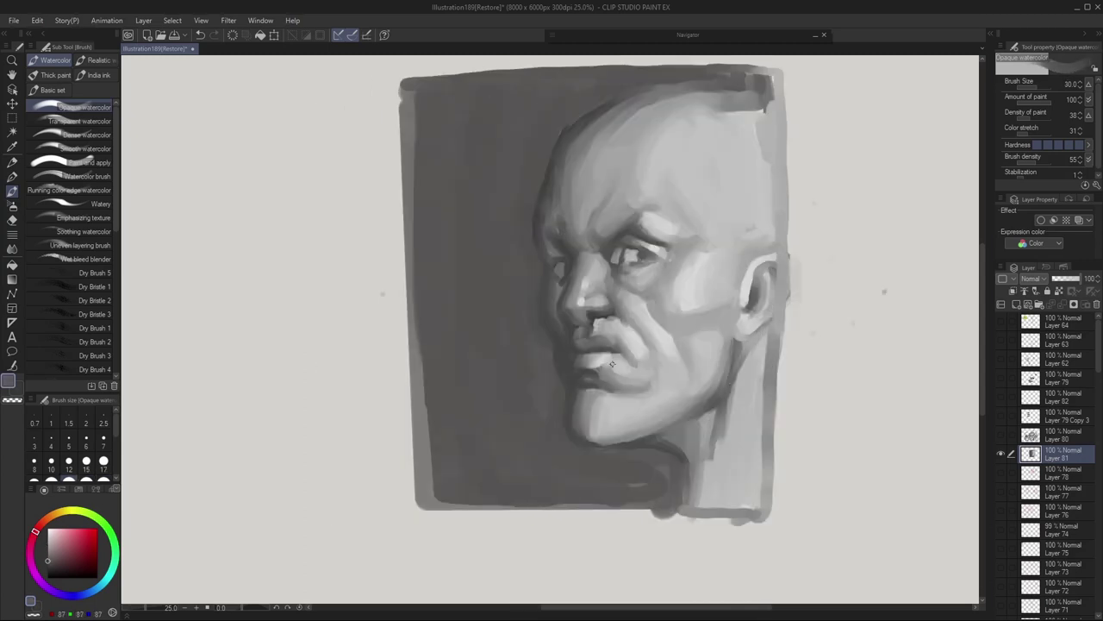
key("h")
scroll(332, 354, "up", 1)
left_click(543, 415, "alt")
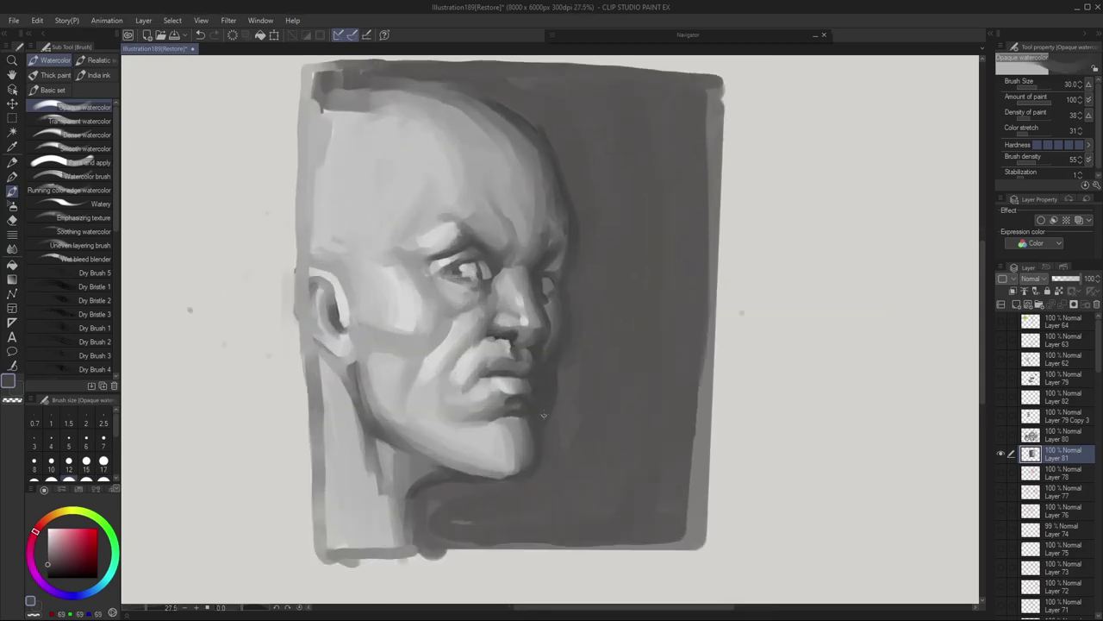
left_click_drag(359, 364, 377, 430)
Rework the upper edge of the skull and the grey border behind the ear with a larger brush
key("bracketright")
key("h")
key("h")
key("bracketright")
key("bracketright")
left_click_drag(485, 100, 453, 93)
left_click_drag(290, 265, 291, 322)
Refine the shadow beneath the lower lip and the area around the nose with smaller brushes and sampled greys
left_click(600, 448, "alt")
key("bracketleft")
key("bracketleft")
key("bracketleft")
left_click_drag(500, 399, 520, 401)
left_click(524, 409, "alt")
key("h")
key("h")
key("bracketleft")
left_click_drag(538, 343, 542, 350)
Touch up the far eye area and cheek with short strokes in sampled greys, comparing normal and mirrored views
key("h")
key("h")
key("h")
key("bracketleft")
key("bracketleft")
key("h")
key("h")
key("bracketright")
key("h")
key("h")
key("bracketright")
key("bracketright")
key("bracketleft")
key("bracketleft")
left_click_drag(537, 267, 542, 284)
left_click(542, 261, "alt")
key("h")
left_click(462, 328, "alt")
left_click_drag(461, 324, 454, 342)
Block in the ear and the area around it with a larger brush, alternating between normal and mirrored views
key("h")
key("bracketright")
left_click_drag(691, 270, 678, 329)
key("h")
left_click_drag(313, 278, 338, 317)
key("h")
mouse_move(775, 293)
left_mouse_down()
mouse_move(753, 362)
mouse_move(773, 365)
left_mouse_up()
Paint the inner folds and lower part of the ear with smaller strokes, undoing one stroke and resampling the grey
key("bracketleft")
key("bracketleft")
key("h")
key("h")
key("bracketright")
key("ctrl+z")
key("bracketright")
key("bracketleft")
left_click_drag(788, 323, 770, 347)
mouse_move(784, 341)
left_mouse_down()
mouse_move(752, 360)
mouse_move(774, 371)
left_mouse_up()
left_click(770, 352, "alt")
mouse_move(778, 306)
left_mouse_down()
mouse_move(766, 340)
mouse_move(757, 333)
left_mouse_up()
key("h")
left_click_drag(337, 307, 334, 330)
Check the reworked ear and whole head by comparing normal and mirrored views
key("h")
left_click(767, 312, "alt")
key("h")
key("h")
key("h")
key("h")
key("h")
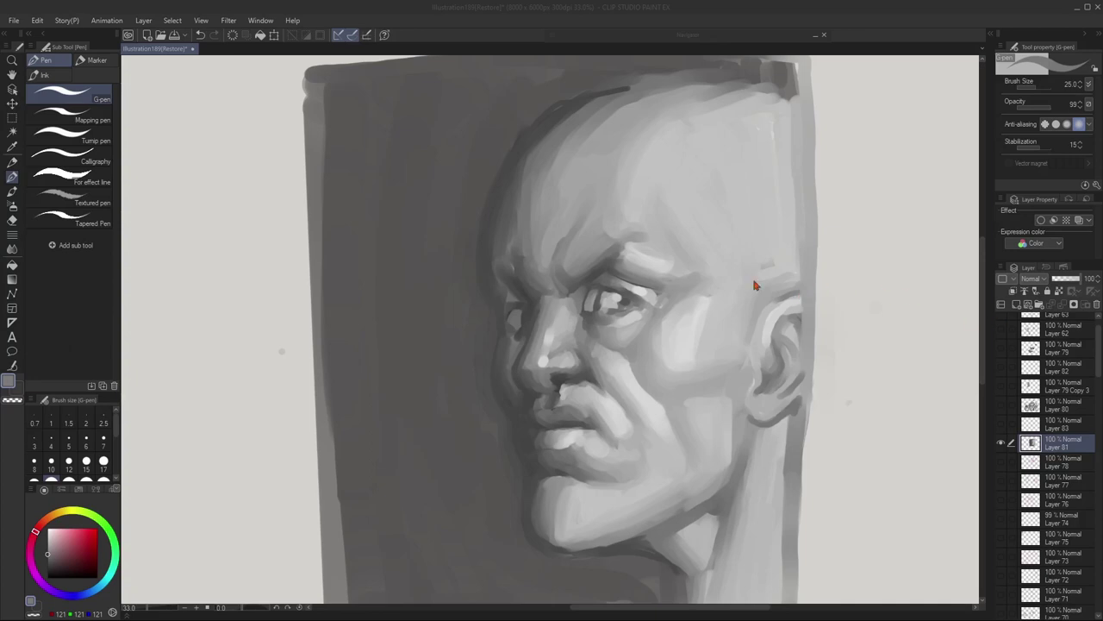
Sample the cheek's light grey and the nostril's dark grey, and set the G-pen size to 20
left_click(722, 314, "alt")
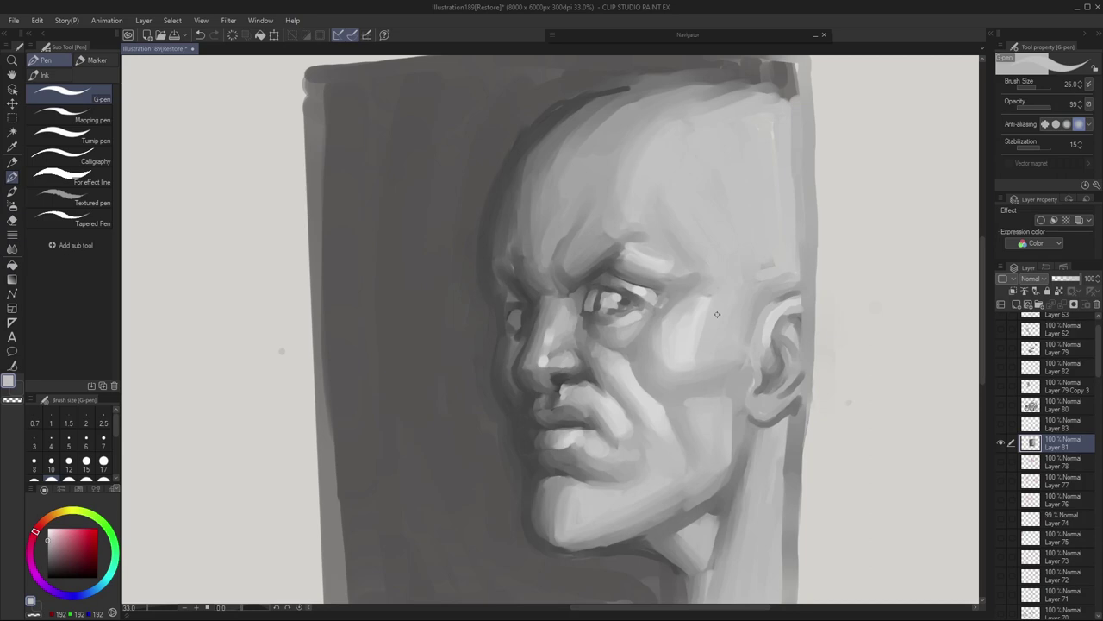
scroll(553, 315, "down", 2)
scroll(550, 398, "up", 3)
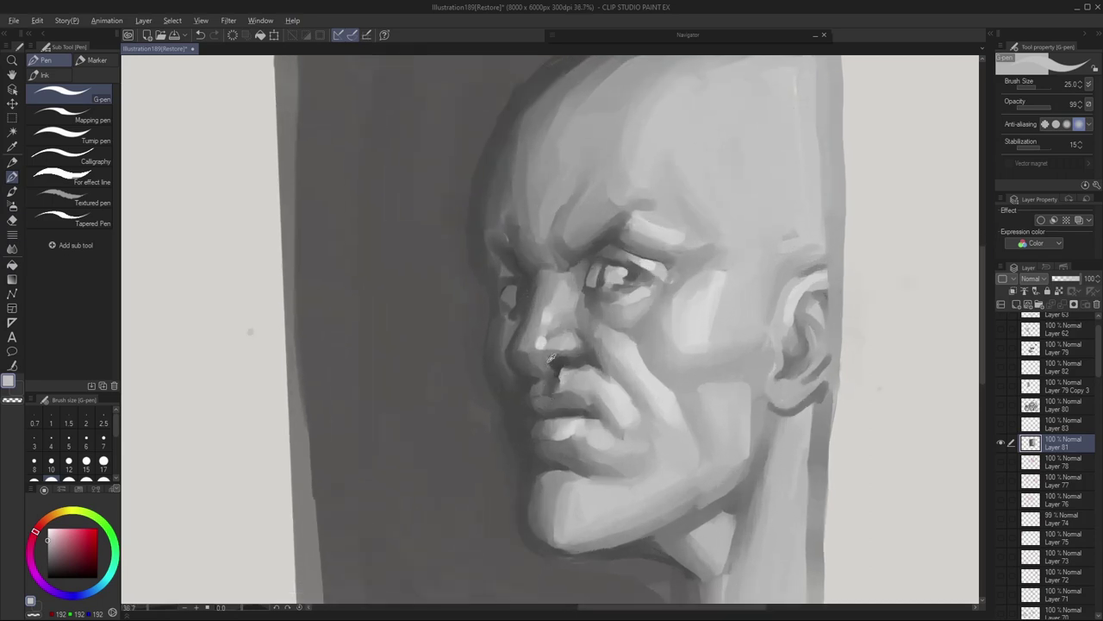
left_click(556, 358, "alt")
key("bracketleft")
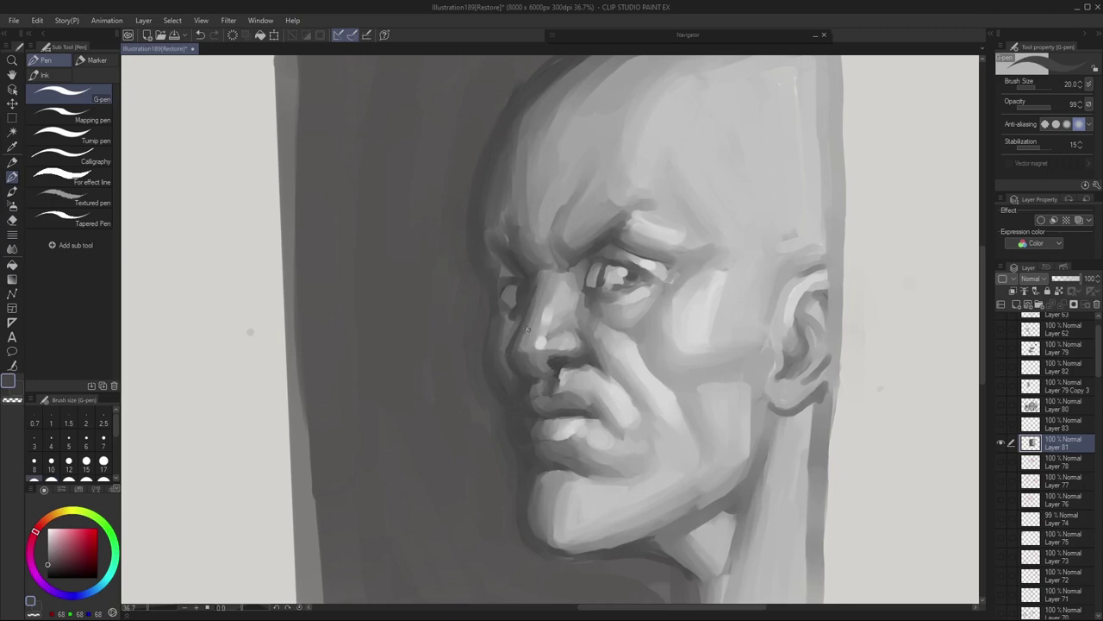
Add a new layer above the head and mark the face's edges from eyelid to chin in red with the G-pen at size 17
left_click(1017, 307)
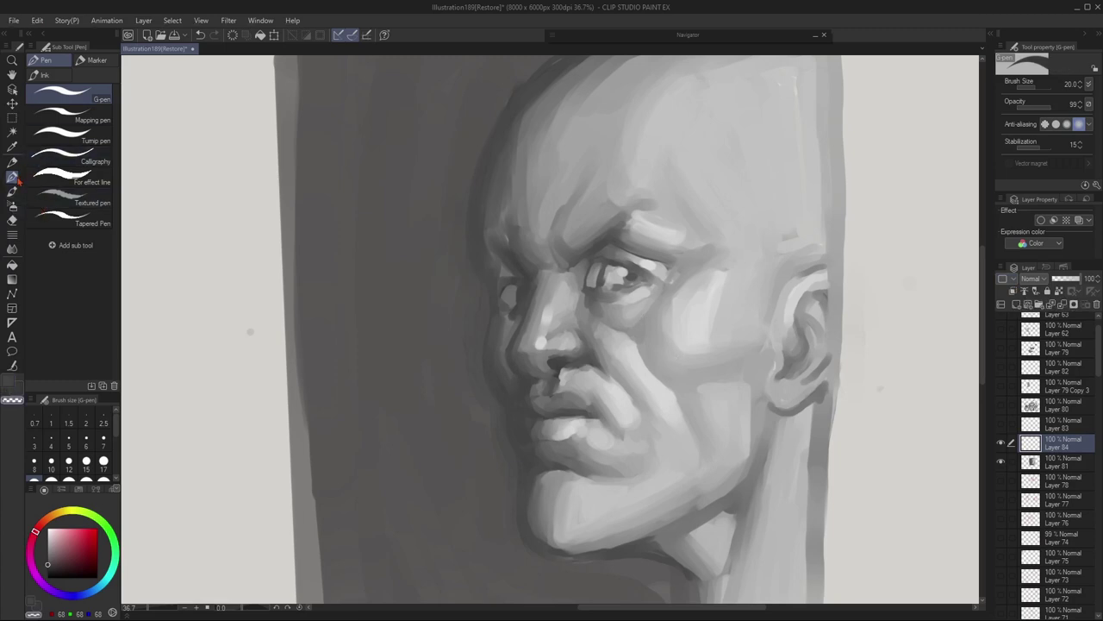
key("alt")
left_click(97, 527)
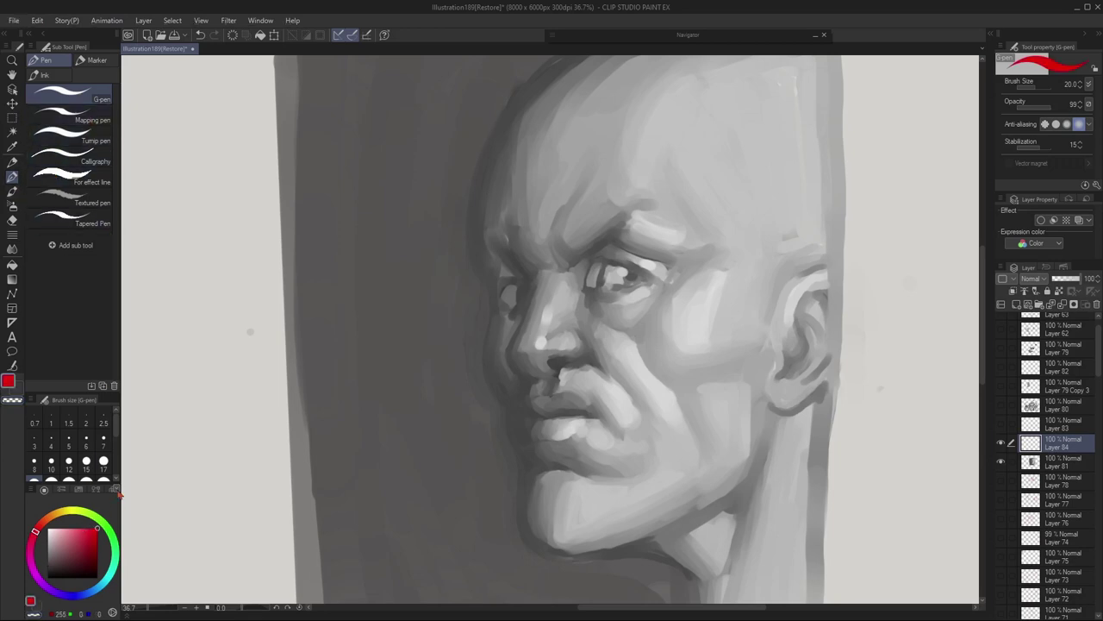
key("bracketleft")
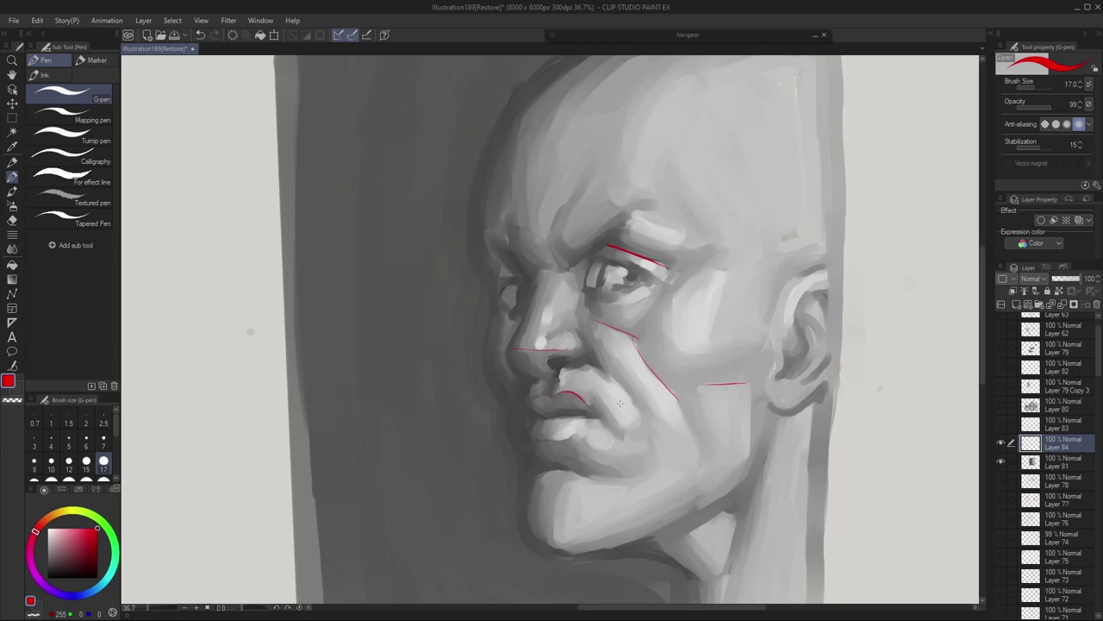
left_click_drag(544, 471, 620, 481)
Sketch a curved forehead-and-brow contour and a sharp angular contour in red on the dark background beside the face
left_click_drag(407, 264, 382, 310)
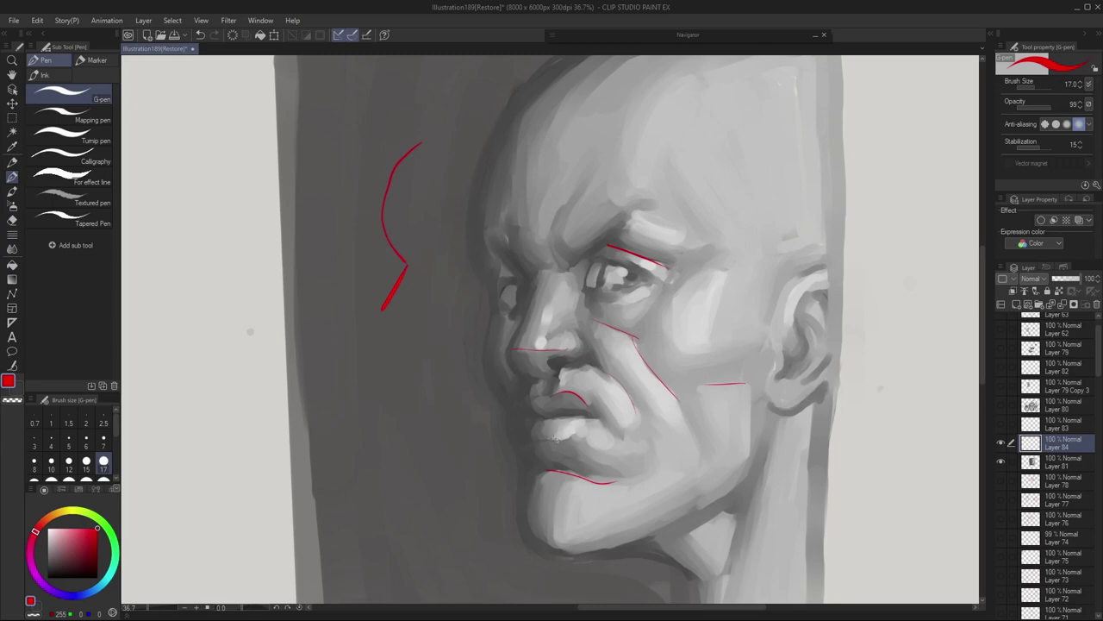
left_click_drag(444, 380, 410, 433)
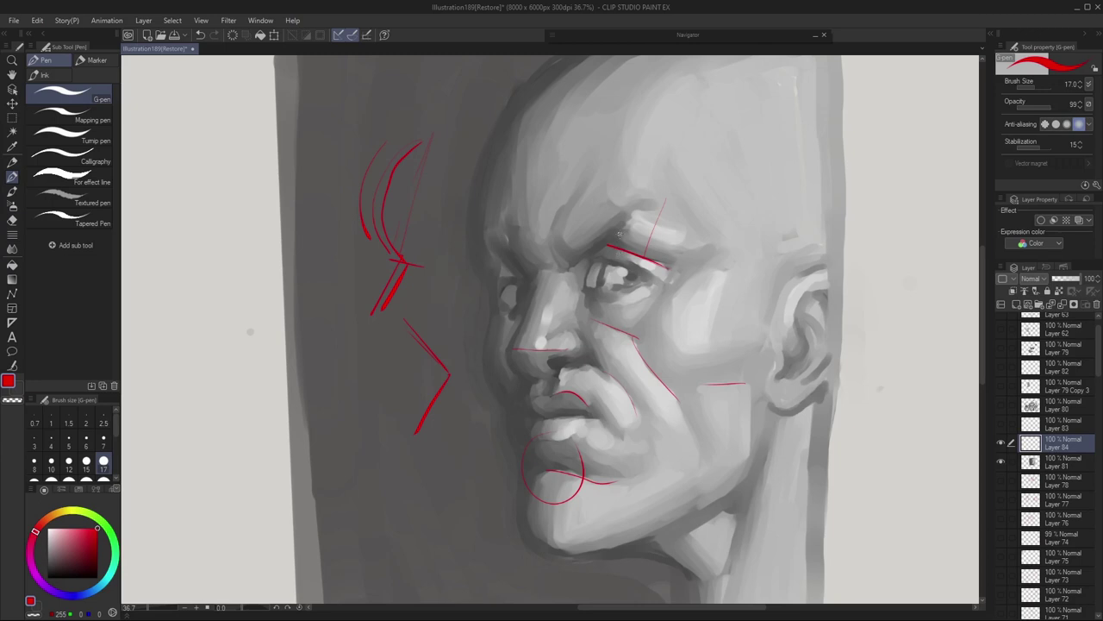
Paint a dark grey swatch beside the portrait with the Opaque watercolor brush at size 100
left_click(12, 192)
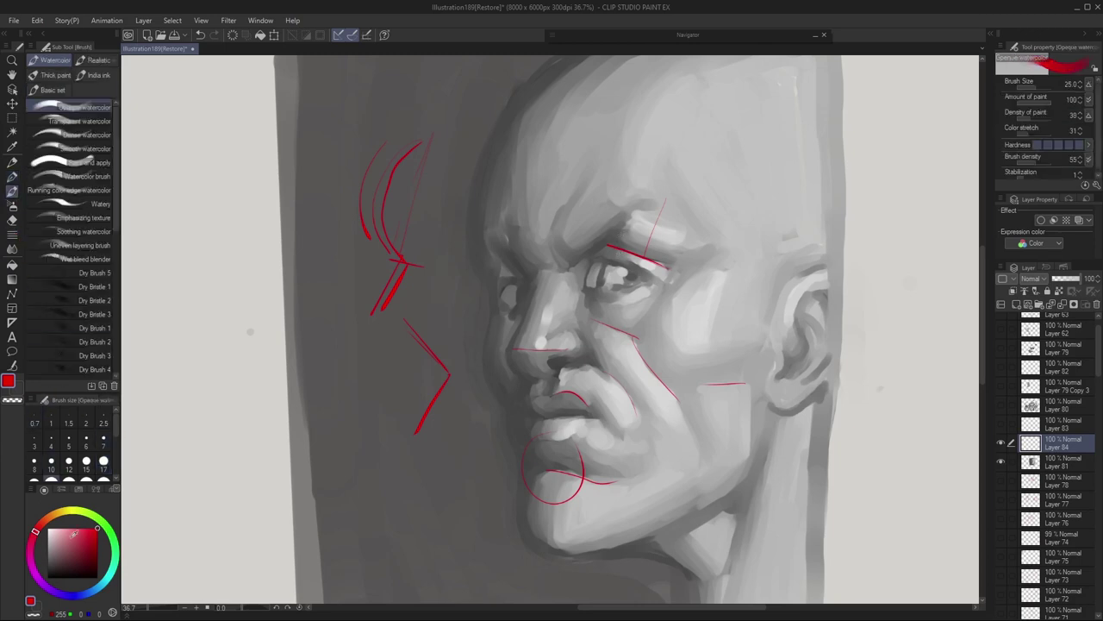
left_click(48, 558)
key("bracketright")
key("bracketright")
left_click(48, 562)
key("bracketright")
key("bracketright")
left_click(47, 557)
mouse_move(254, 271)
left_mouse_down()
mouse_move(181, 274)
mouse_move(221, 318)
mouse_move(237, 271)
mouse_move(187, 297)
mouse_move(246, 303)
mouse_move(192, 272)
mouse_move(235, 307)
mouse_move(185, 290)
left_mouse_up()
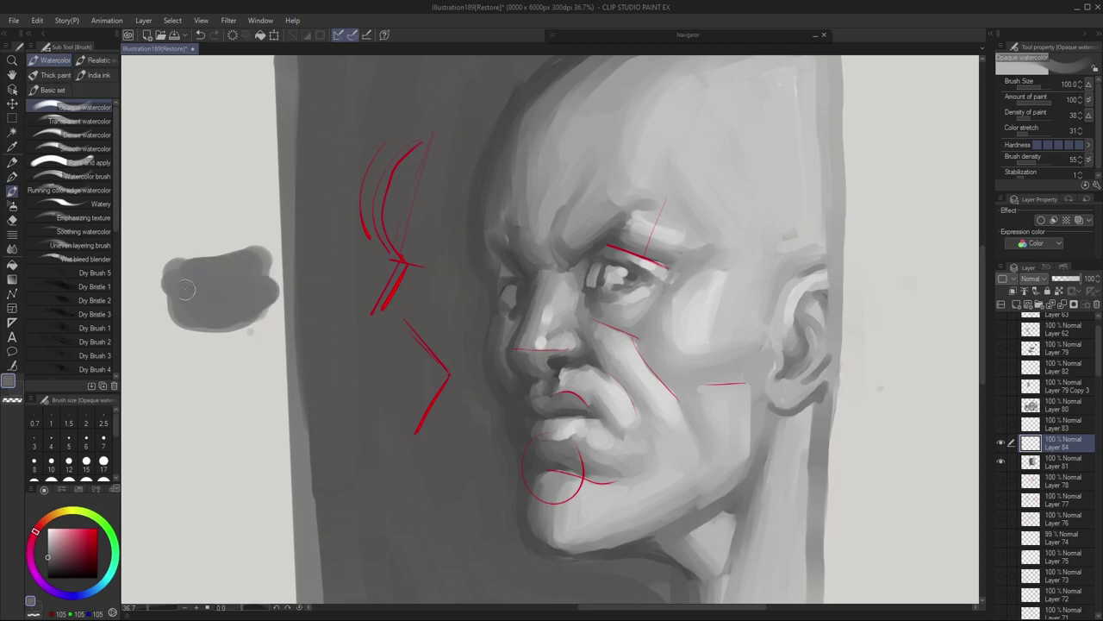
Lighten the upper part of the dark swatch with a mid grey (144), reducing the brush size to 40, and smooth the transition
left_click(47, 550)
key("bracketleft")
key("bracketleft")
mouse_move(258, 260)
left_mouse_down()
mouse_move(169, 270)
mouse_move(242, 250)
mouse_move(235, 258)
mouse_move(250, 262)
mouse_move(171, 272)
mouse_move(256, 281)
mouse_move(243, 296)
mouse_move(192, 283)
mouse_move(263, 286)
mouse_move(218, 287)
mouse_move(263, 266)
mouse_move(249, 292)
mouse_move(175, 291)
mouse_move(267, 295)
mouse_move(155, 304)
left_mouse_up()
key("bracketleft")
key("bracketleft")
key("bracketleft")
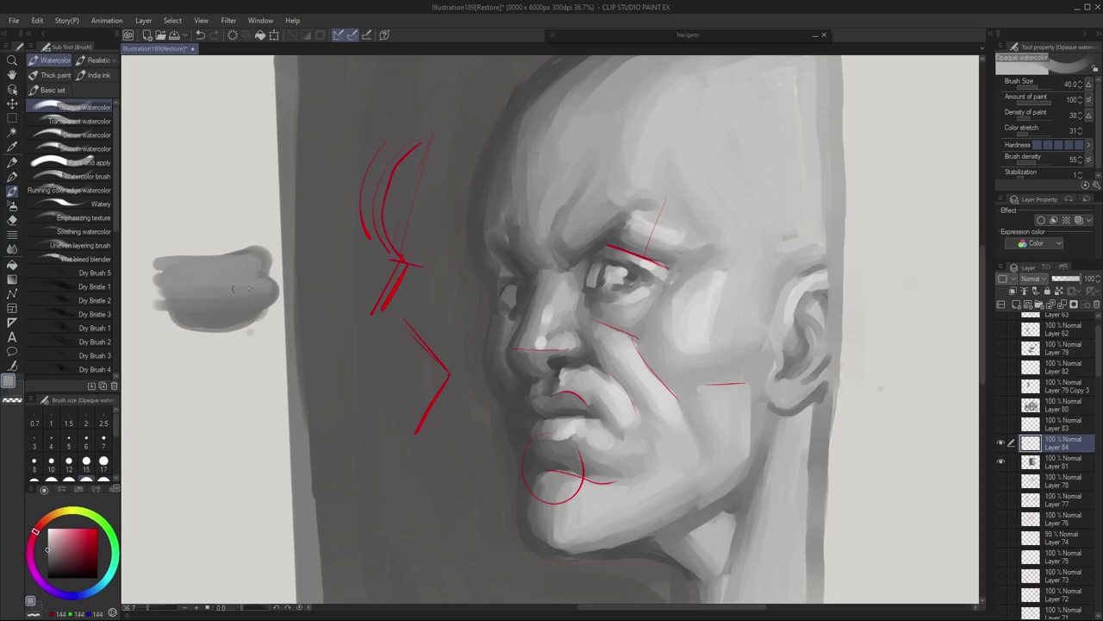
mouse_move(266, 277)
left_mouse_down()
mouse_move(168, 295)
mouse_move(223, 301)
mouse_move(257, 290)
mouse_move(240, 283)
mouse_move(228, 306)
mouse_move(260, 303)
mouse_move(209, 307)
mouse_move(170, 302)
mouse_move(268, 287)
mouse_move(155, 289)
left_mouse_up()
left_click(227, 316, "alt")
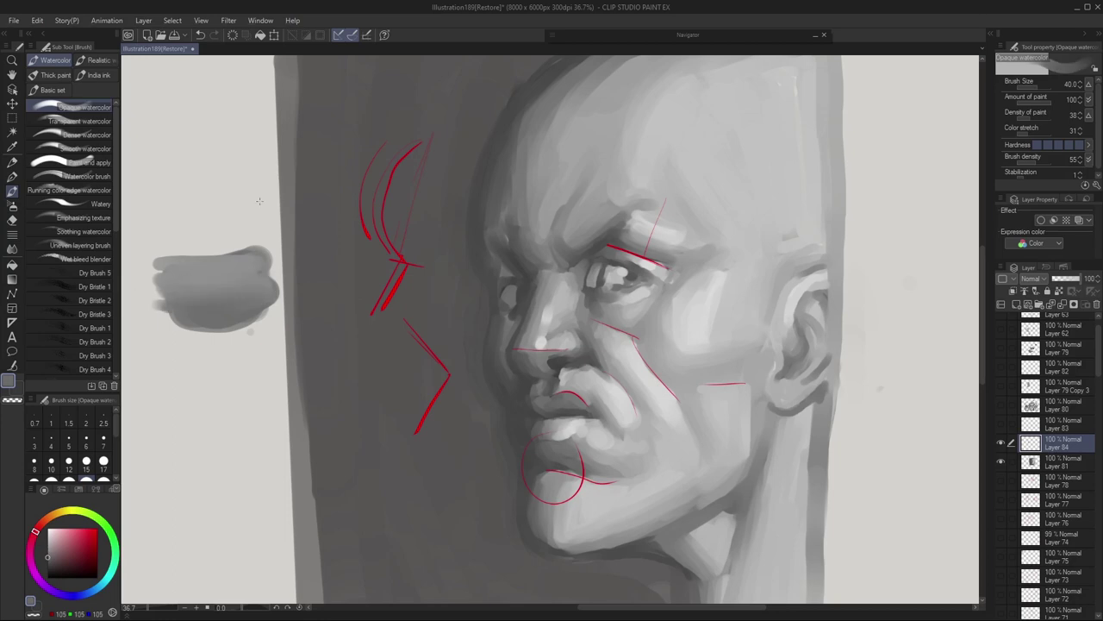
Sample the swatch's mid grey and paint a separate band directly beneath the swatch, leaving a sharp edge between them
left_click(211, 263, "alt")
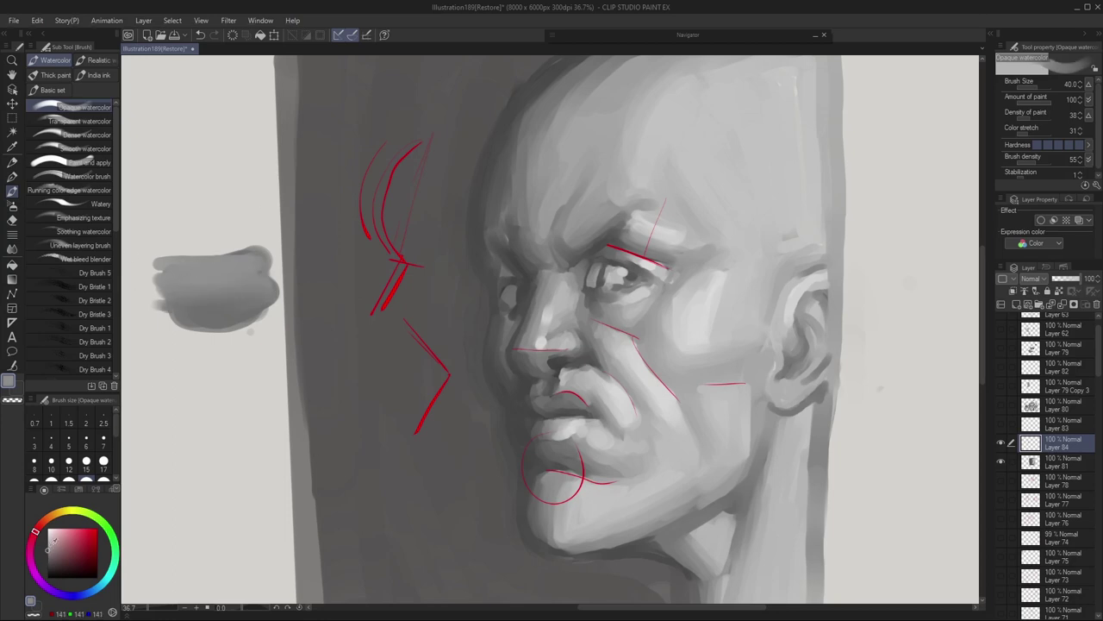
mouse_move(257, 331)
left_mouse_down()
mouse_move(171, 328)
mouse_move(273, 321)
mouse_move(197, 327)
mouse_move(266, 326)
mouse_move(231, 331)
mouse_move(252, 346)
mouse_move(221, 348)
mouse_move(244, 324)
left_mouse_up()
key("bracketright")
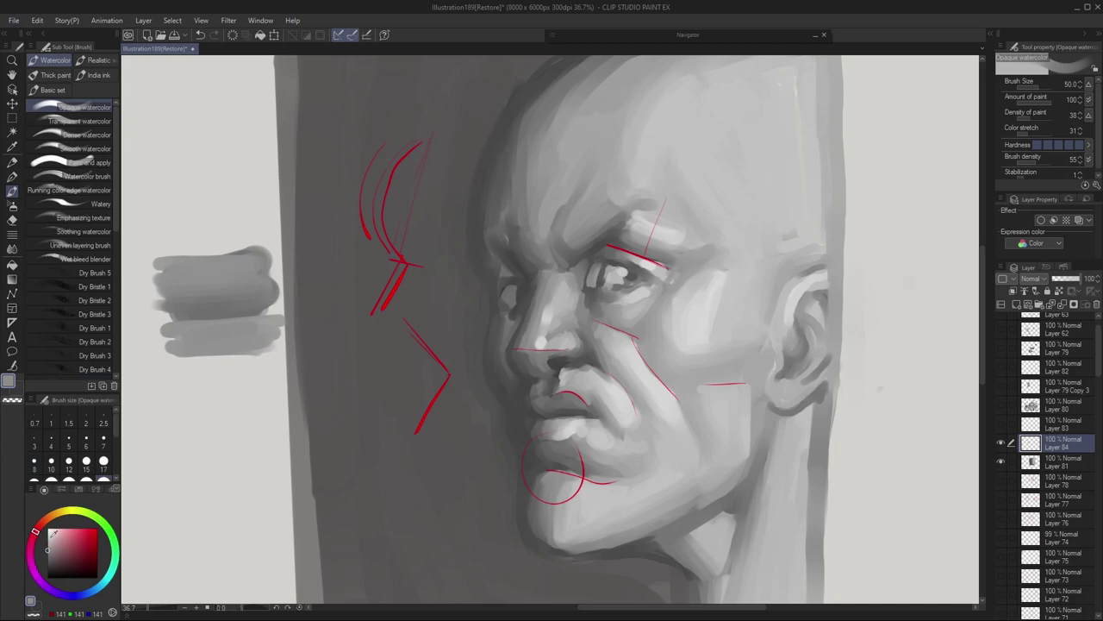
Paint light grey (200) strips across both swatches at size 40, and compare the portrait with the annotation layer hidden and shown
left_click(48, 538)
key("bracketleft")
mouse_move(245, 262)
left_mouse_down()
mouse_move(172, 267)
mouse_move(253, 262)
mouse_move(174, 278)
mouse_move(210, 283)
left_mouse_up()
left_click_drag(268, 322, 238, 325)
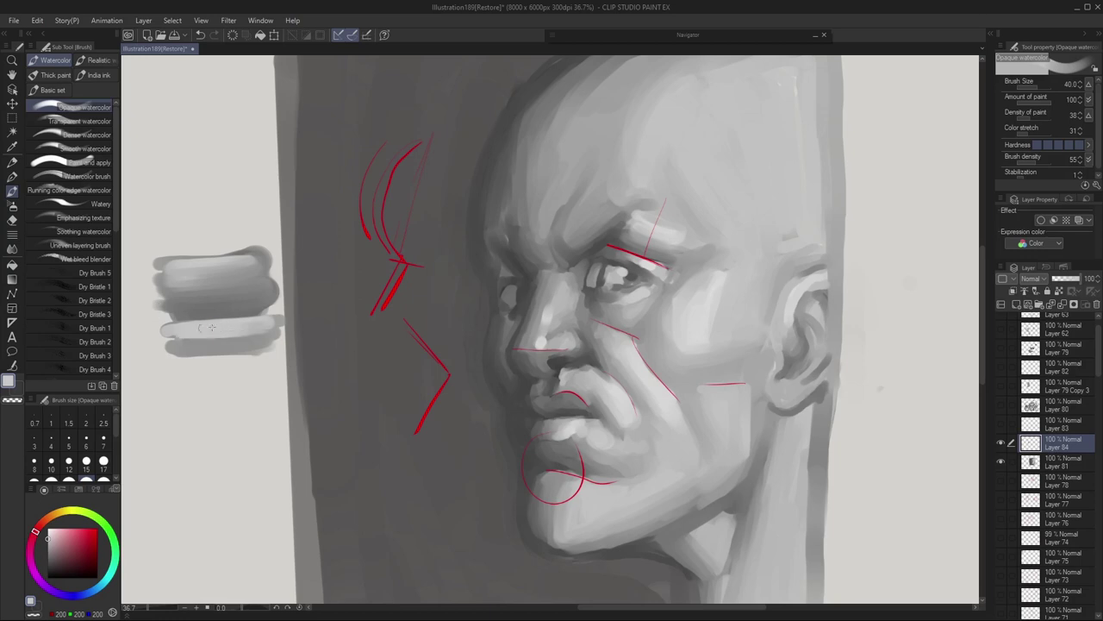
left_click_drag(252, 331, 199, 332)
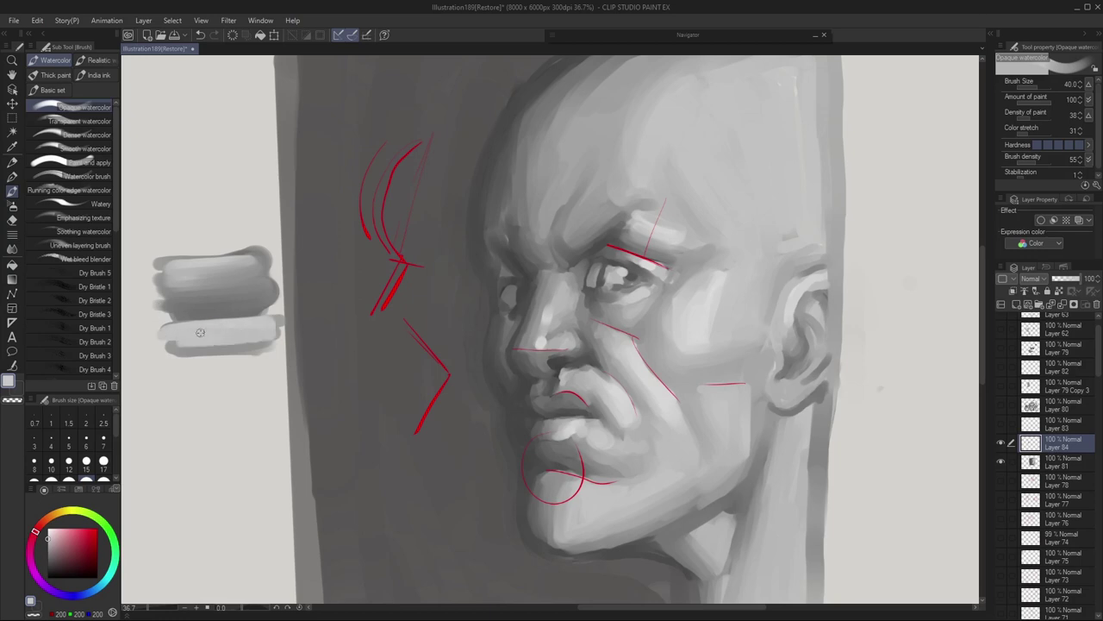
left_click(240, 257, "alt")
left_click_drag(203, 260, 262, 256)
left_click(1001, 442)
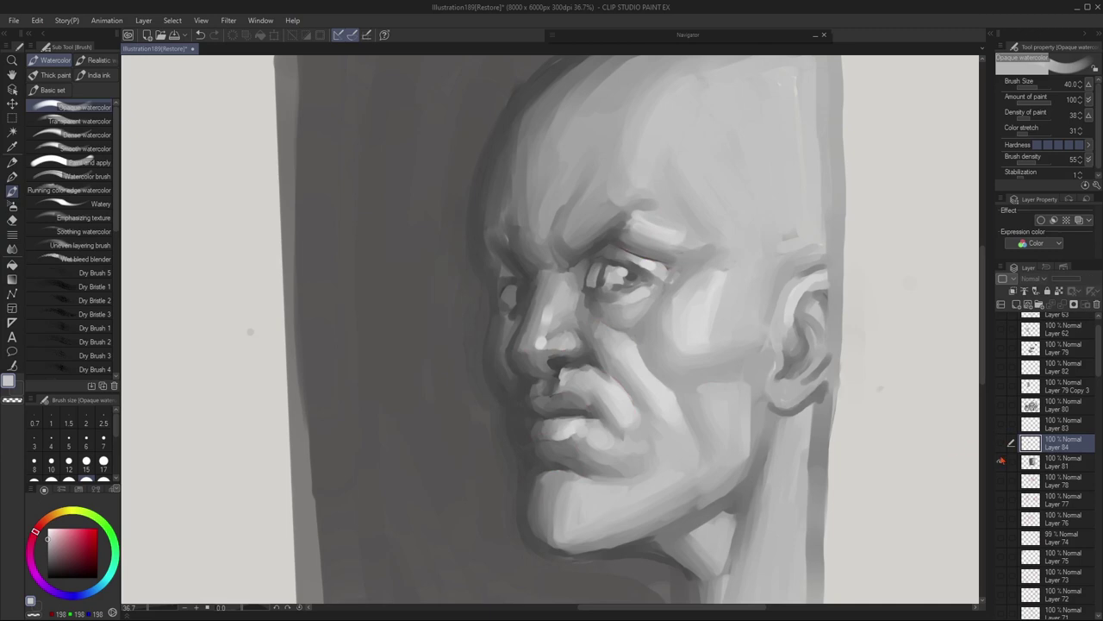
left_click(1002, 444)
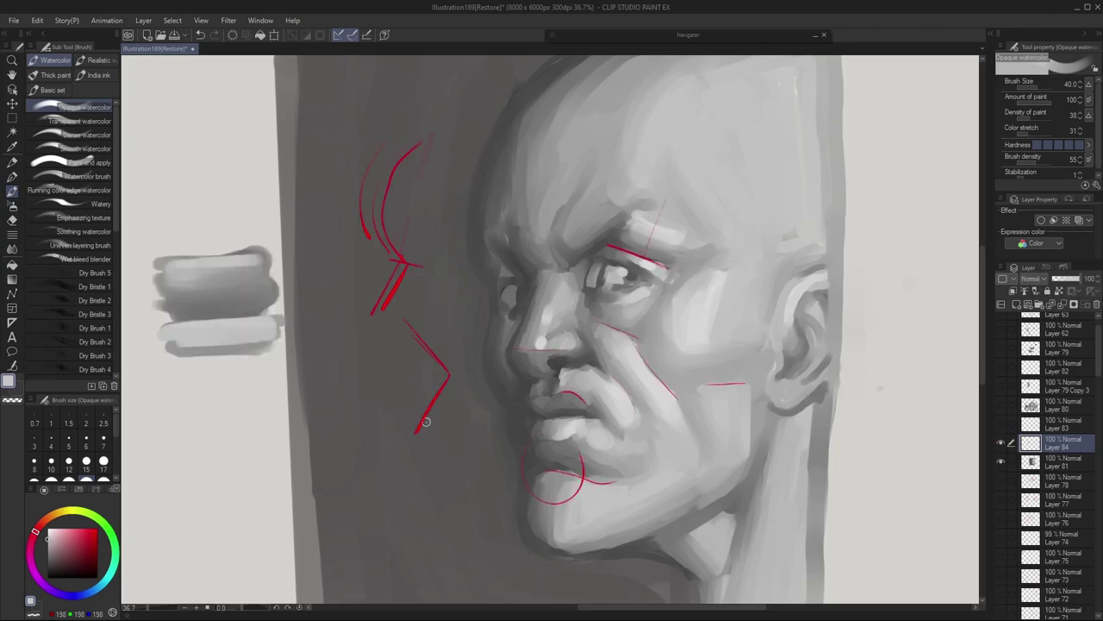
Mark further edge transitions in red at the brow, cheekbone, jaw and chin with the G-pen at size 17
left_click(12, 176)
left_click(86, 527)
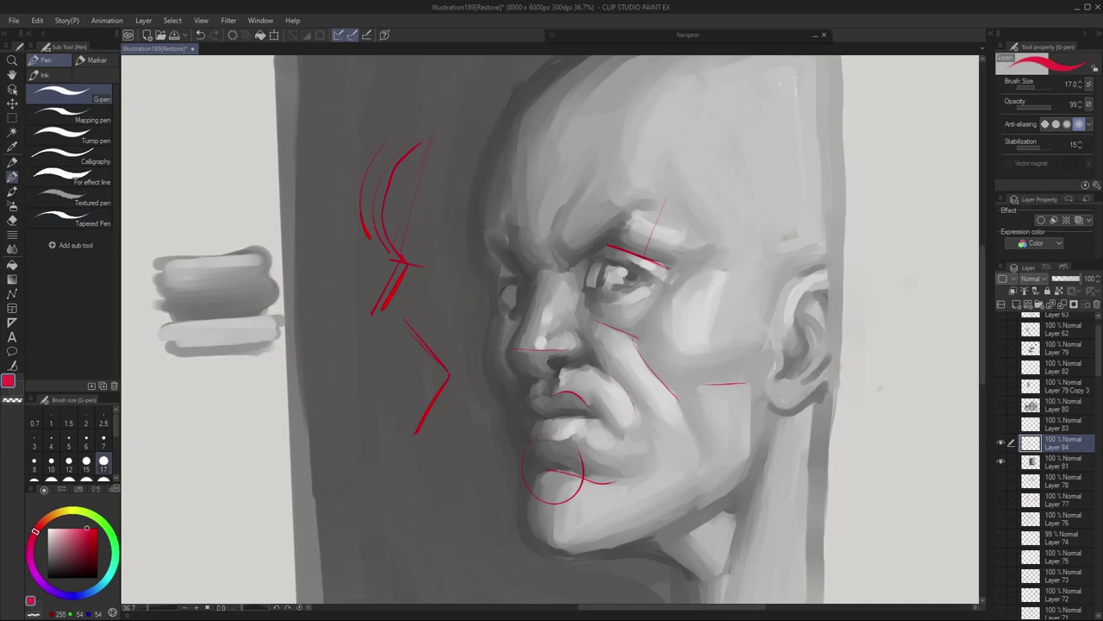
mouse_move(699, 325)
left_mouse_down()
mouse_move(664, 388)
mouse_move(735, 322)
left_mouse_up()
left_click_drag(641, 238, 661, 199)
left_click_drag(700, 435, 716, 422)
left_click_drag(728, 422, 726, 410)
scroll(855, 356, "down", 1)
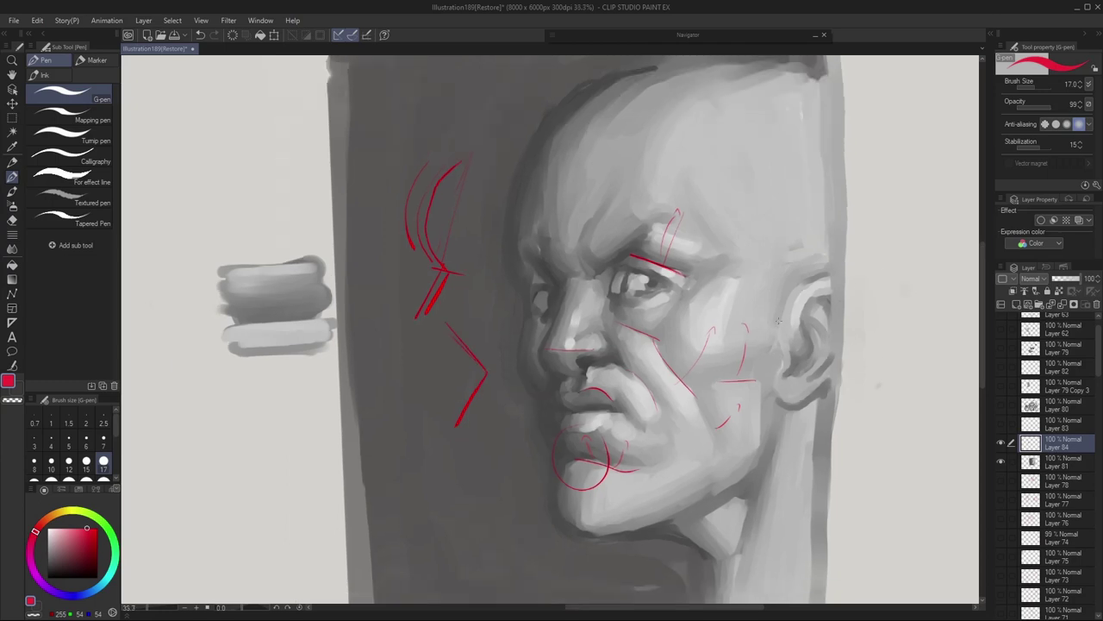
scroll(631, 317, "down", 2)
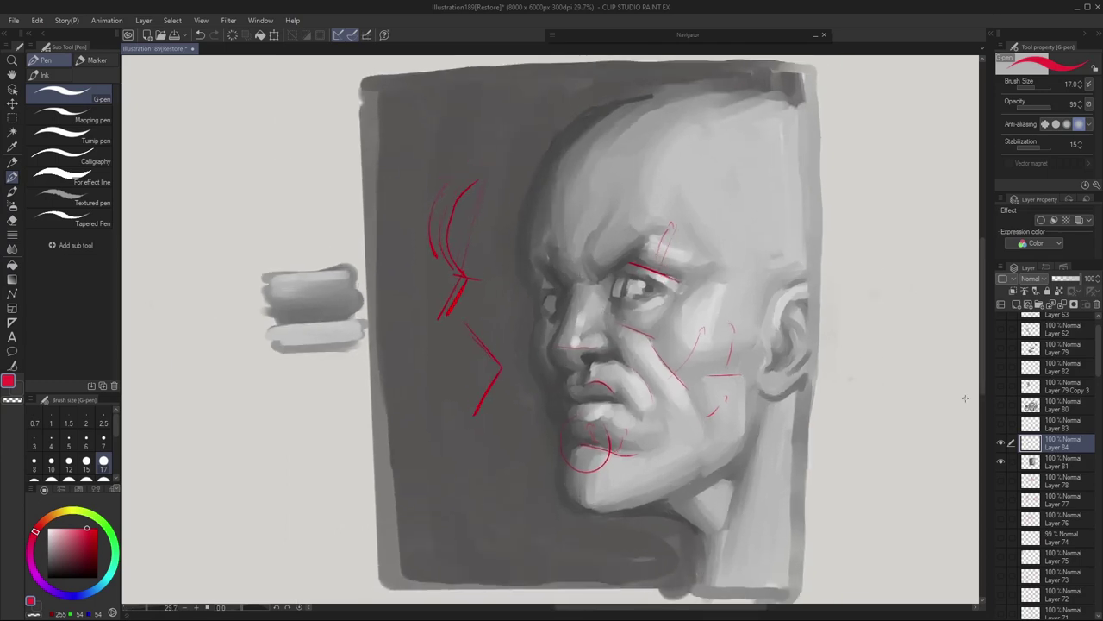
Hide the annotation layer and repaint the far cheek's edge on the head layer with sampled grey, using Opaque watercolor at size 25
left_click(1002, 443)
left_click(1033, 463)
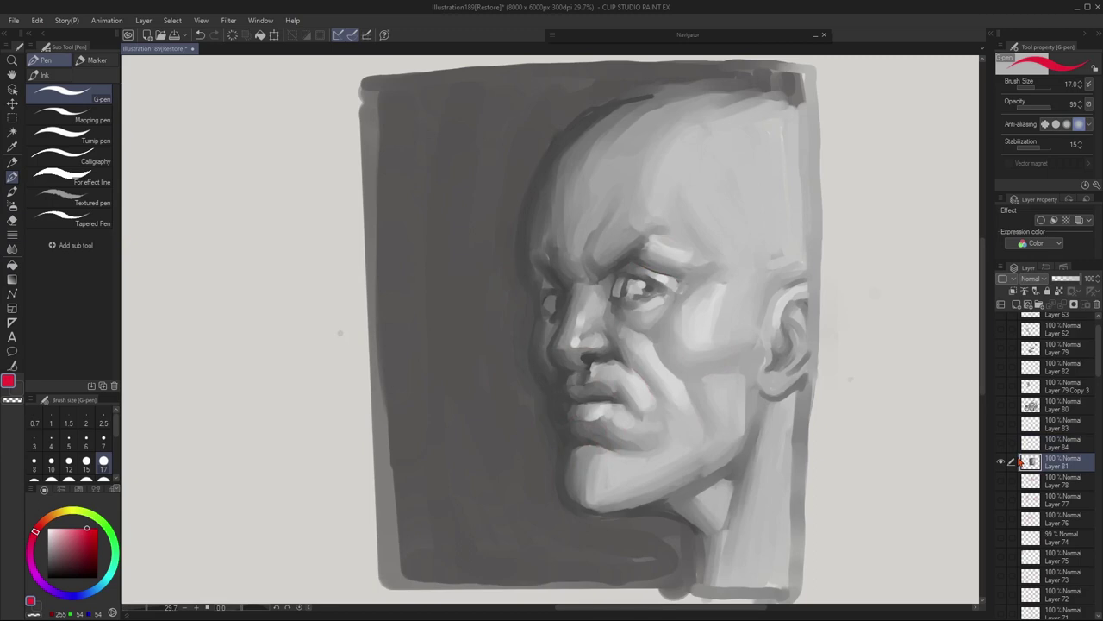
left_click(12, 191)
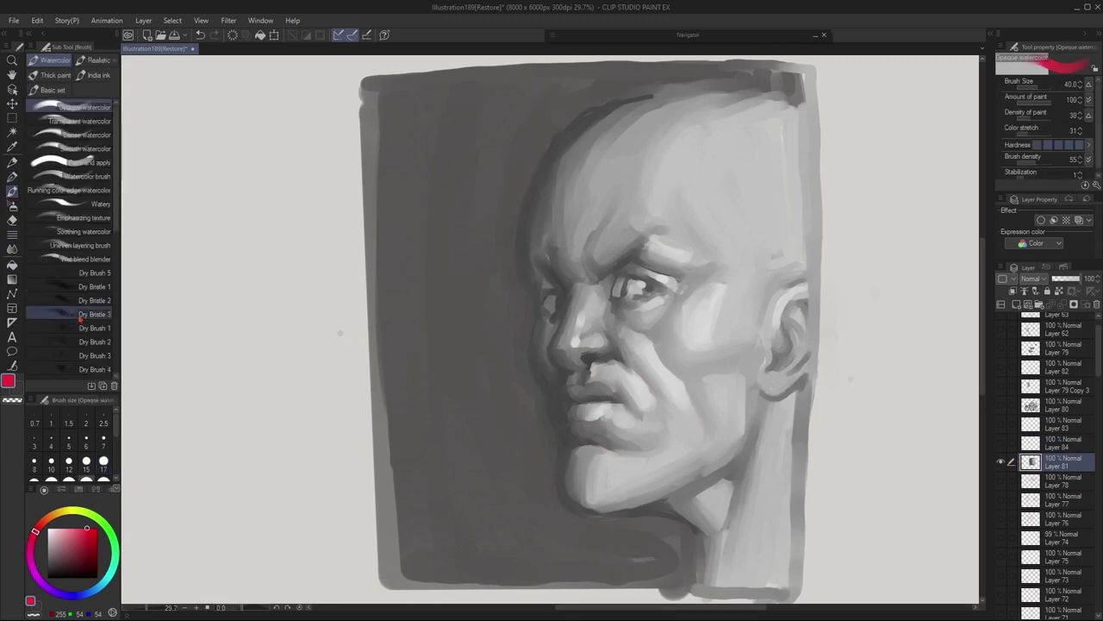
left_click(553, 325, "alt")
key("bracketleft")
key("bracketleft")
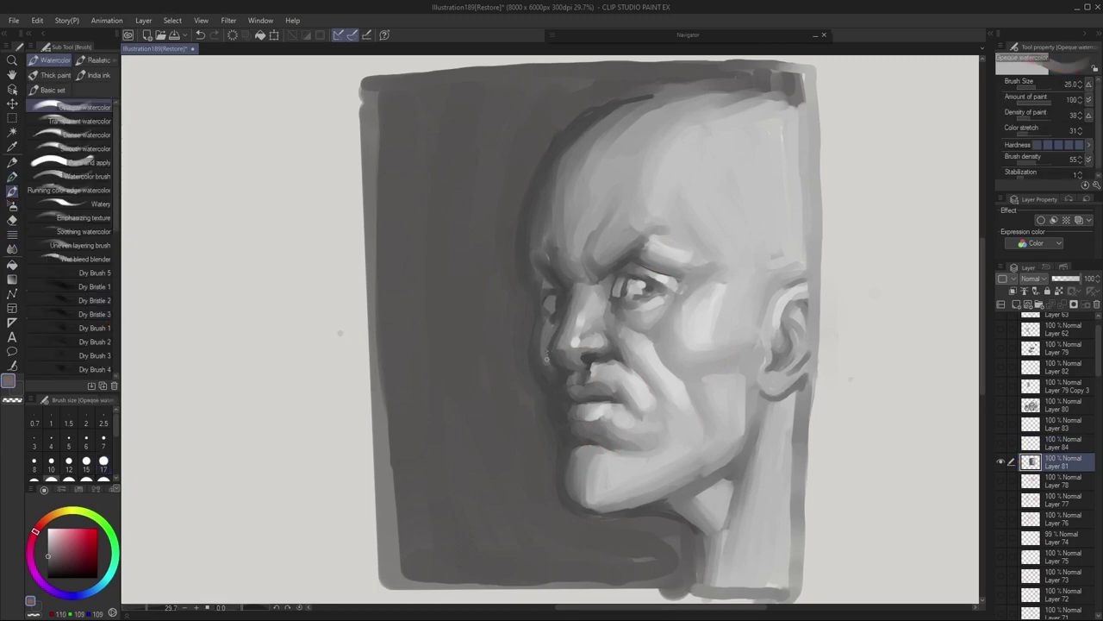
left_click_drag(540, 340, 547, 370)
Rework the far cheek's outer edge against the background with sampled dark grey (71) at size 60
left_click(548, 325, "alt")
key("bracketright")
key("bracketright")
key("bracketright")
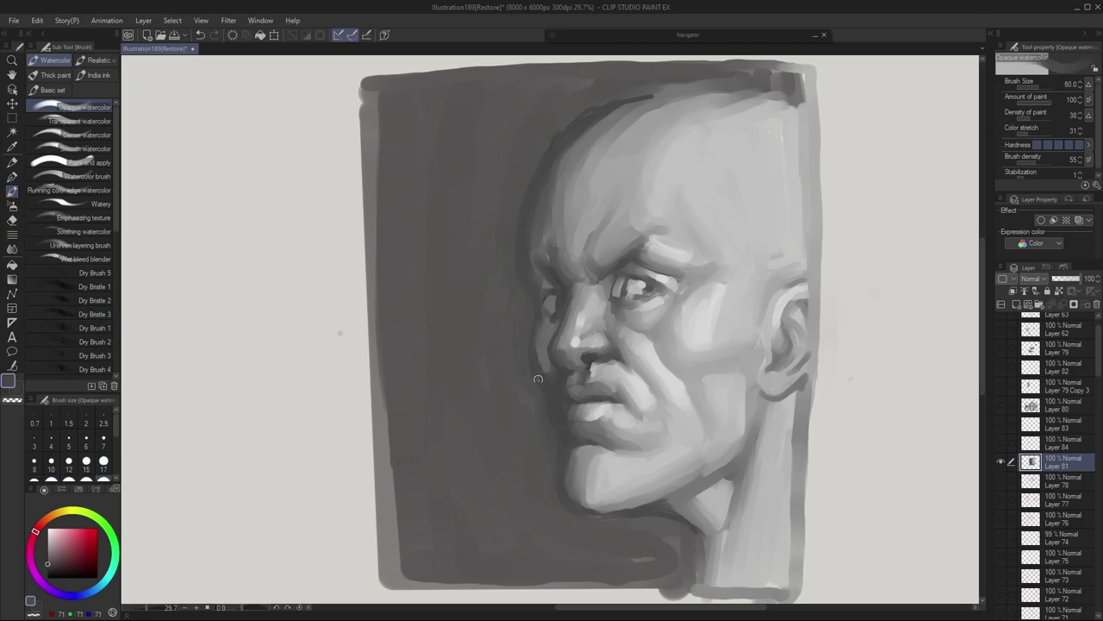
Blend the far cheek into the dark background with sampled mid greys at brush sizes 30 to 40
key("bracketleft")
left_click(543, 328, "alt")
key("bracketleft")
left_click(553, 326, "alt")
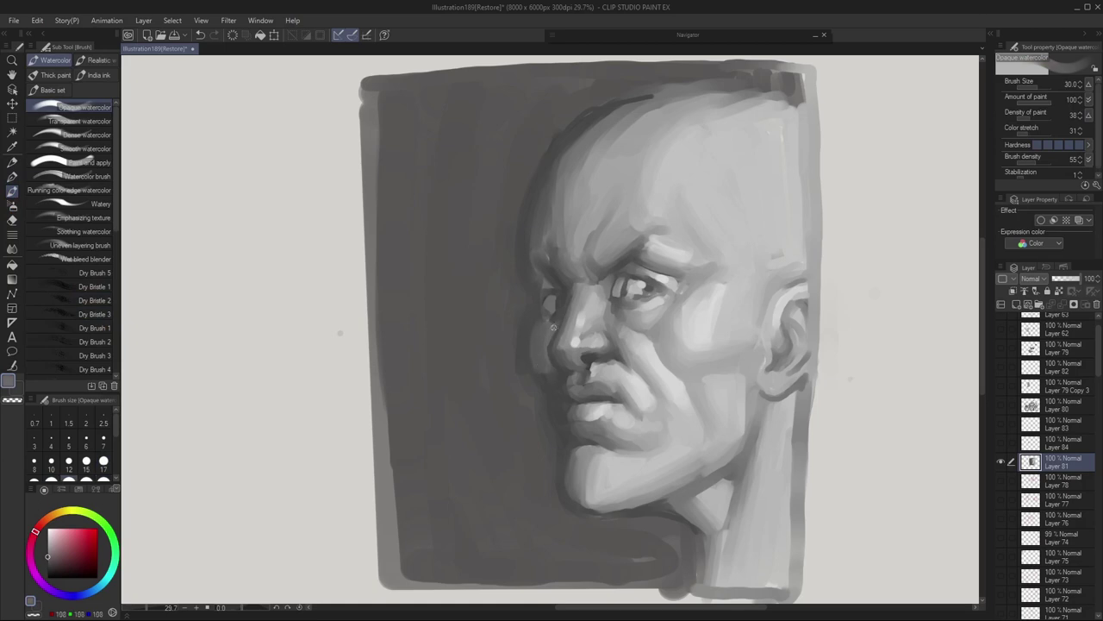
key("bracketleft")
key("bracketright")
key("bracketright")
left_click(550, 374, "alt")
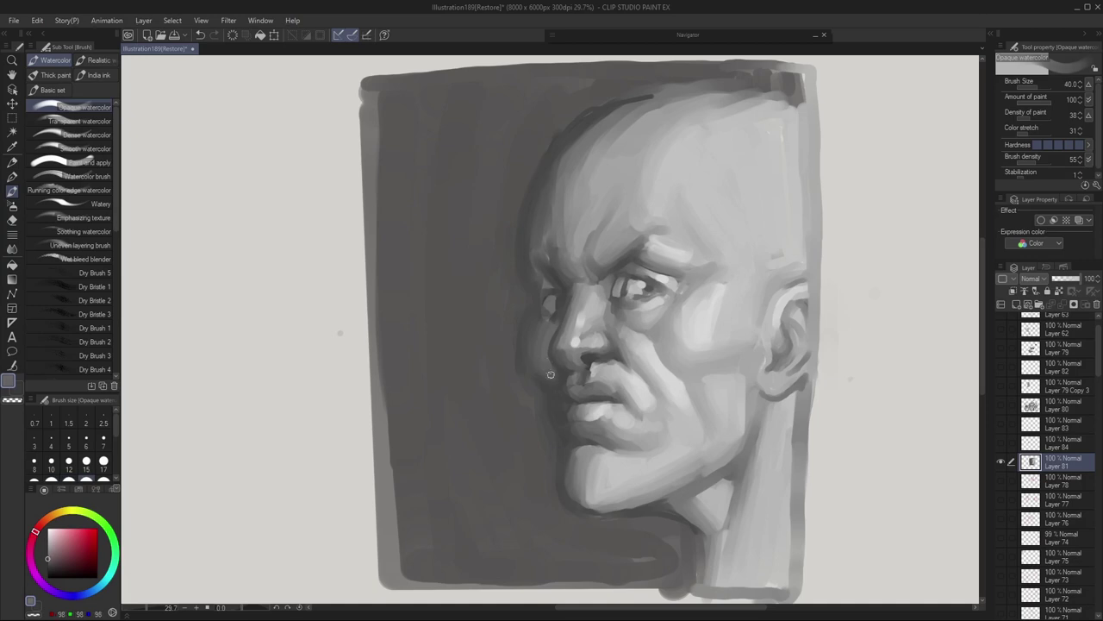
Soften the forehead's shadowed outline from the far brow upward with sampled dark and mid greys at size 40
left_click(535, 231, "alt")
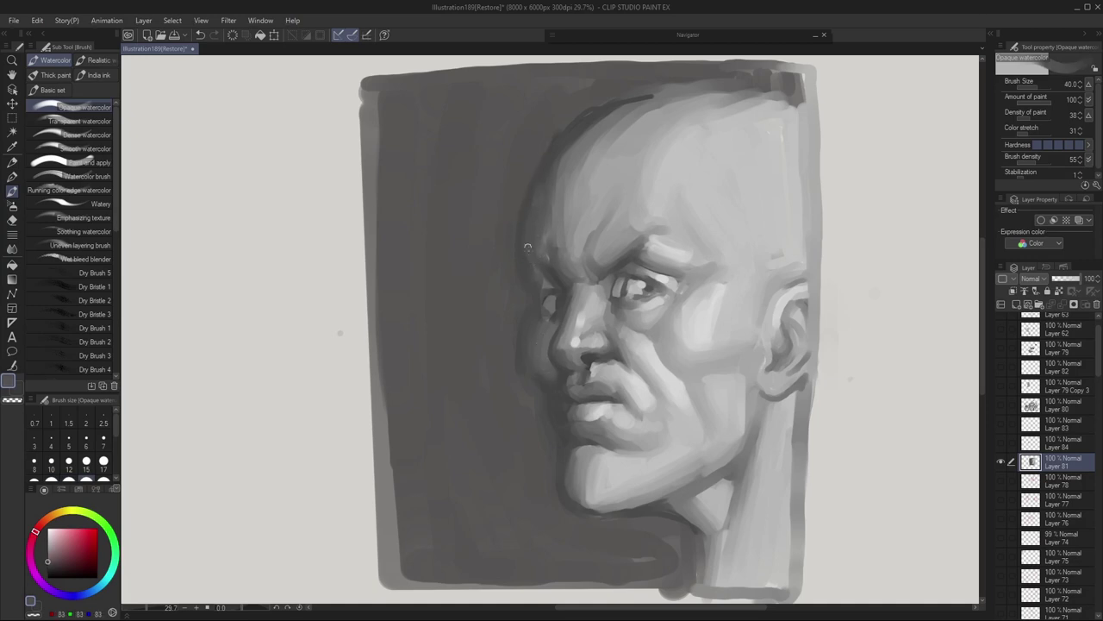
left_click(536, 271, "alt")
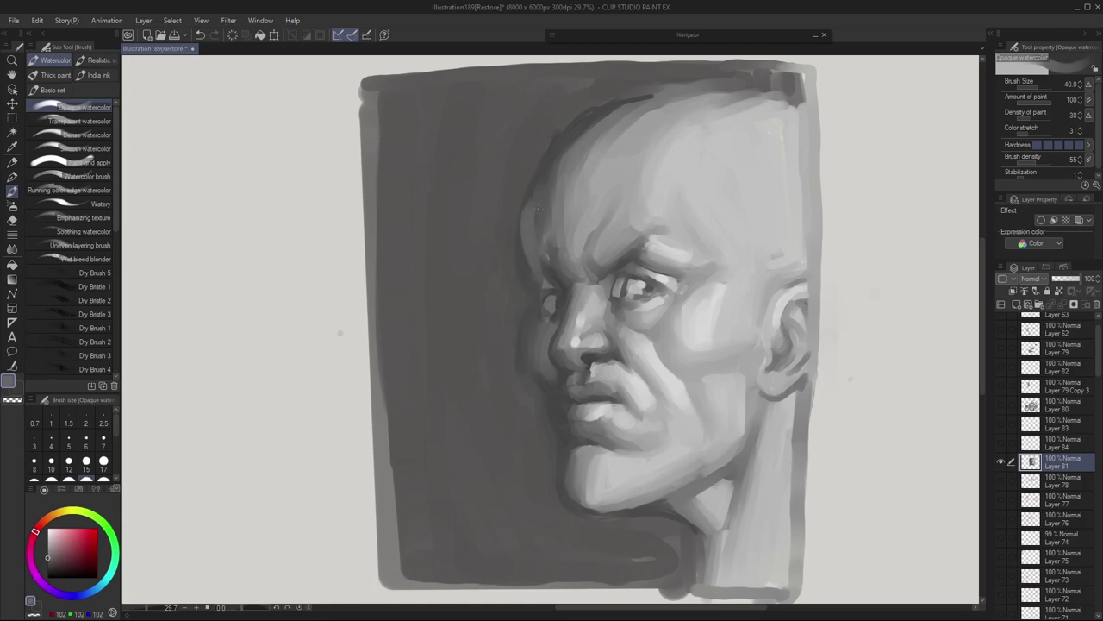
left_click(531, 250, "alt")
left_click(514, 256, "alt")
left_click(521, 224, "alt")
left_click(538, 172, "alt")
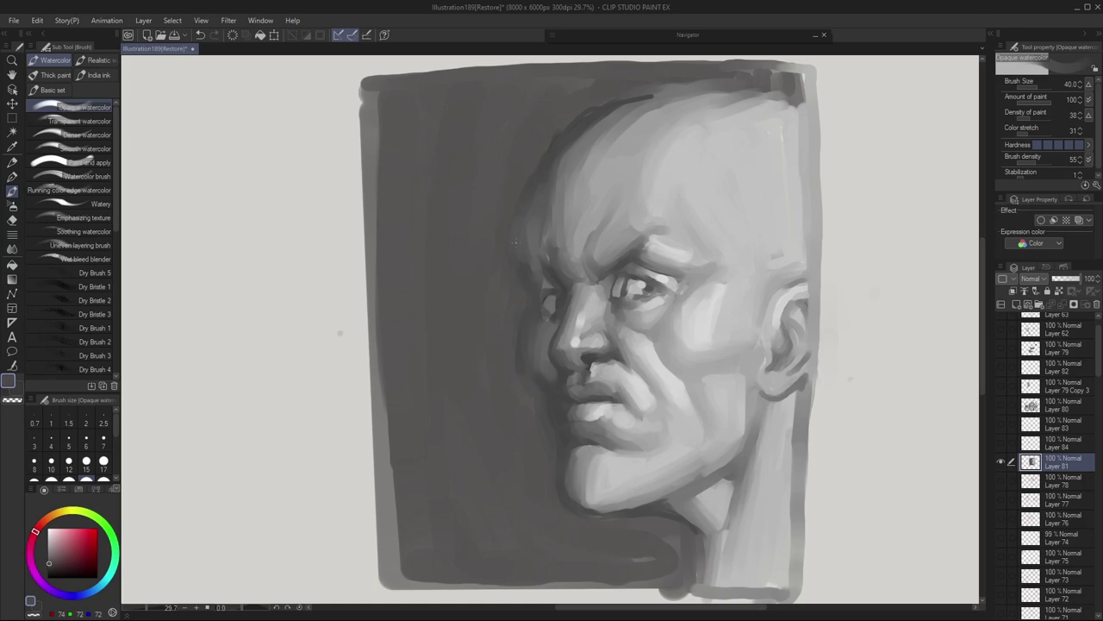
left_click(545, 151, "alt")
Soften the edges around the far eye socket and beside the mouth with sampled greys, checking the portrait in mirrored view
left_click(542, 290, "alt")
left_click(531, 305, "alt")
left_click(545, 387, "alt")
left_click(539, 417, "alt")
key("h")
key("h")
left_click(519, 320, "alt")
key("bracketleft")
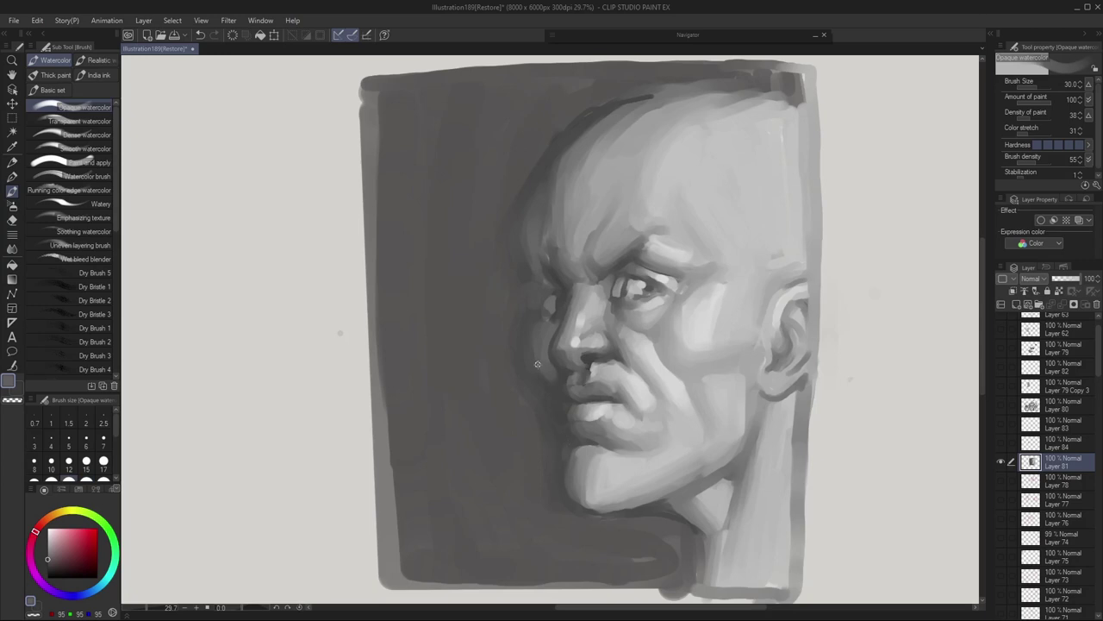
Blend sampled mid grey (130) down the forehead's shadowed side, enlarging the brush to size 70
left_click(587, 144, "alt")
key("bracketright")
key("bracketright")
left_click_drag(610, 133, 576, 189)
key("bracketright")
key("bracketright")
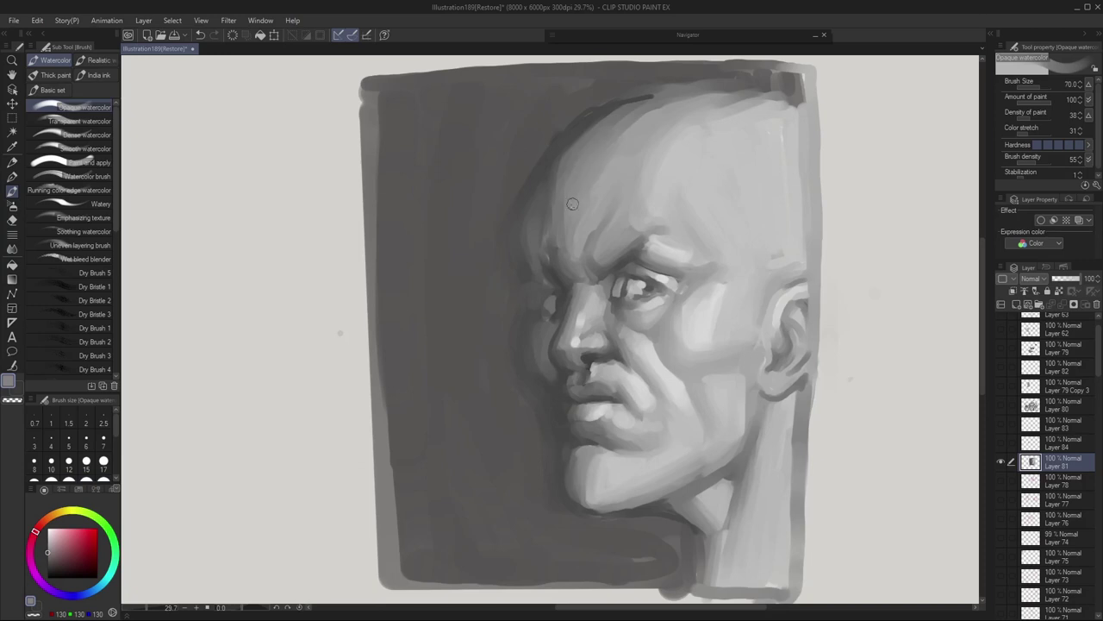
Smooth the forehead's light-to-shadow transition and the top of the skull with sampled greys at size 60
left_click(639, 131, "alt")
key("bracketleft")
mouse_move(594, 174)
left_mouse_down()
mouse_move(586, 227)
mouse_move(607, 164)
mouse_move(574, 241)
left_mouse_up()
left_click(596, 169, "alt")
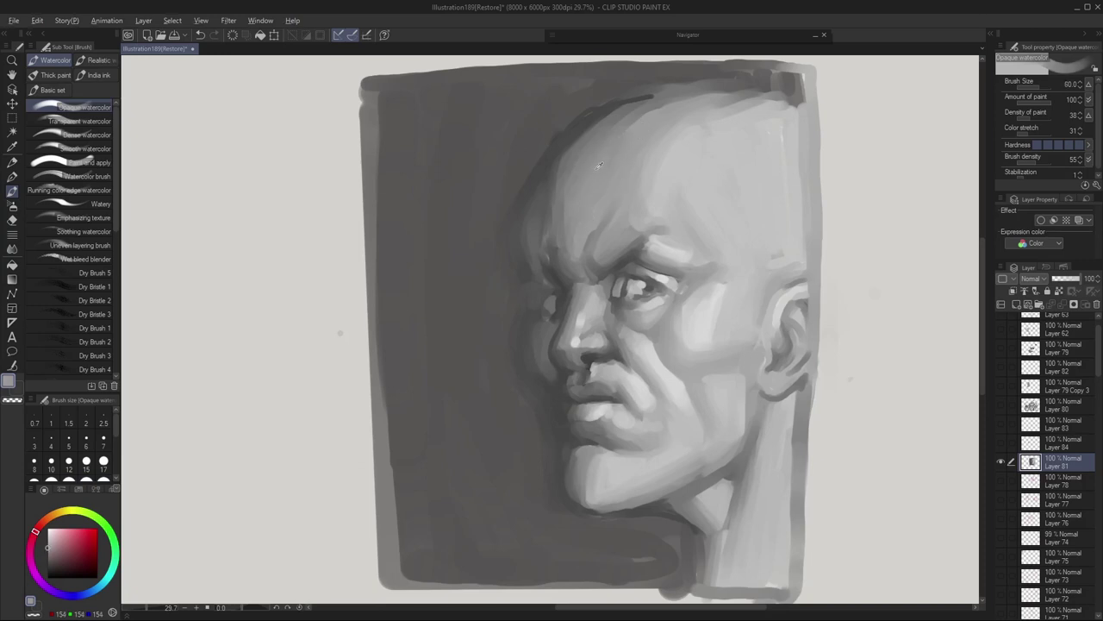
left_click(569, 216, "alt")
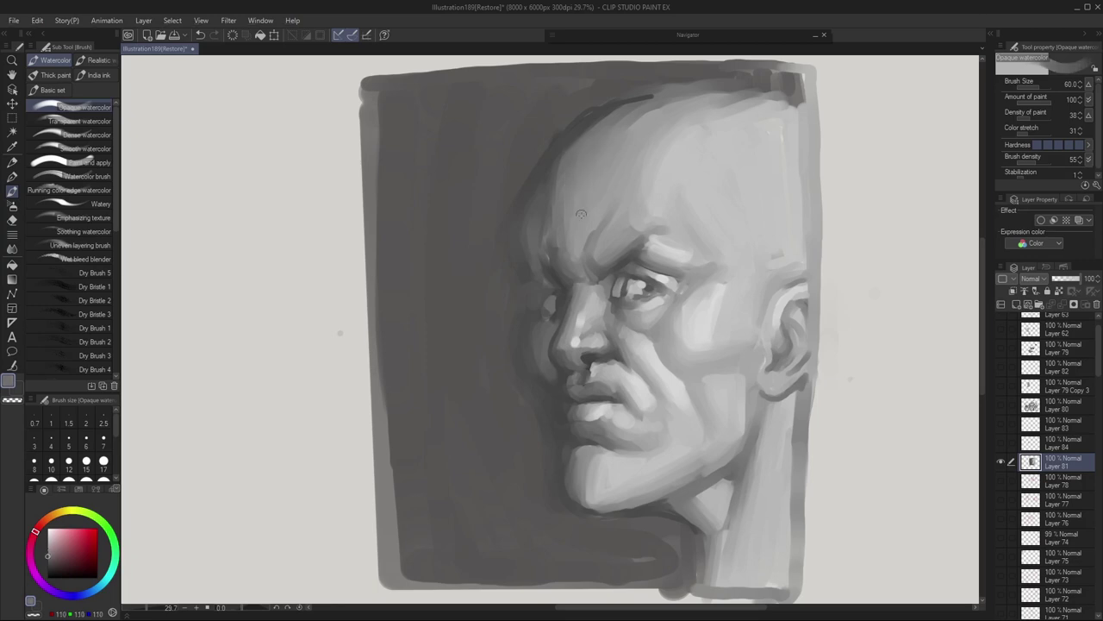
left_click(674, 110, "alt")
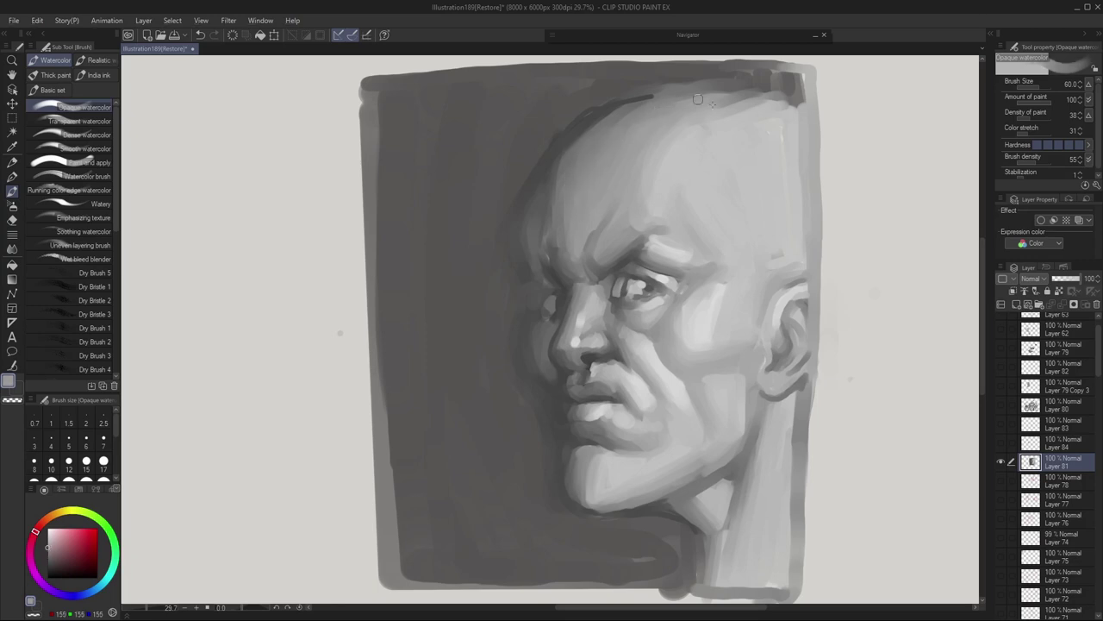
Mirror the canvas and blend the temple area above the cheekbone with sampled light greys, reducing the brush to size 40
key("h")
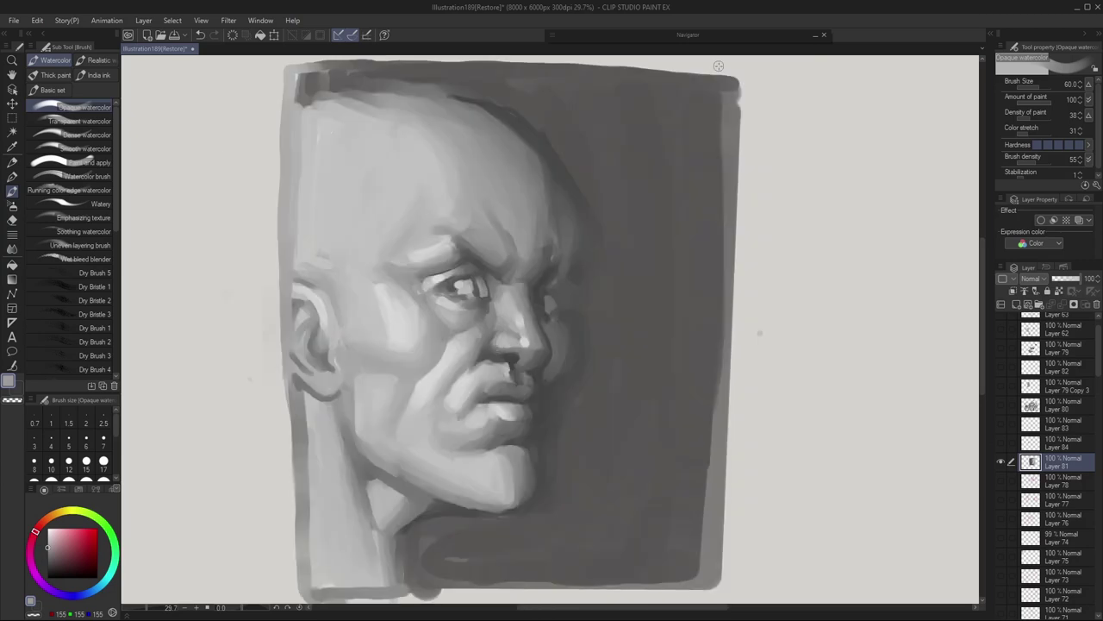
left_click(377, 221, "alt")
left_click(380, 237, "alt")
key("bracketleft")
key("bracketleft")
left_click(389, 312, "alt")
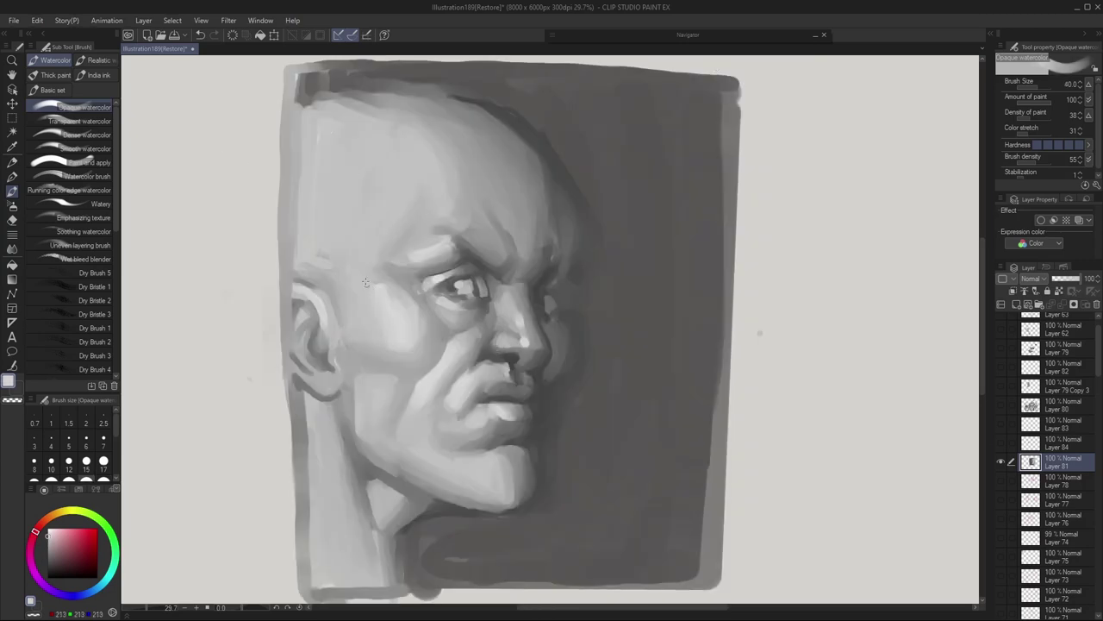
Soften the edges of the cheekbone highlight with sampled light greys at up to size 50, and flip the canvas back
left_click(415, 320, "alt")
key("bracketleft")
key("bracketright")
key("bracketright")
left_click(422, 324, "alt")
left_click(414, 348, "alt")
key("h")
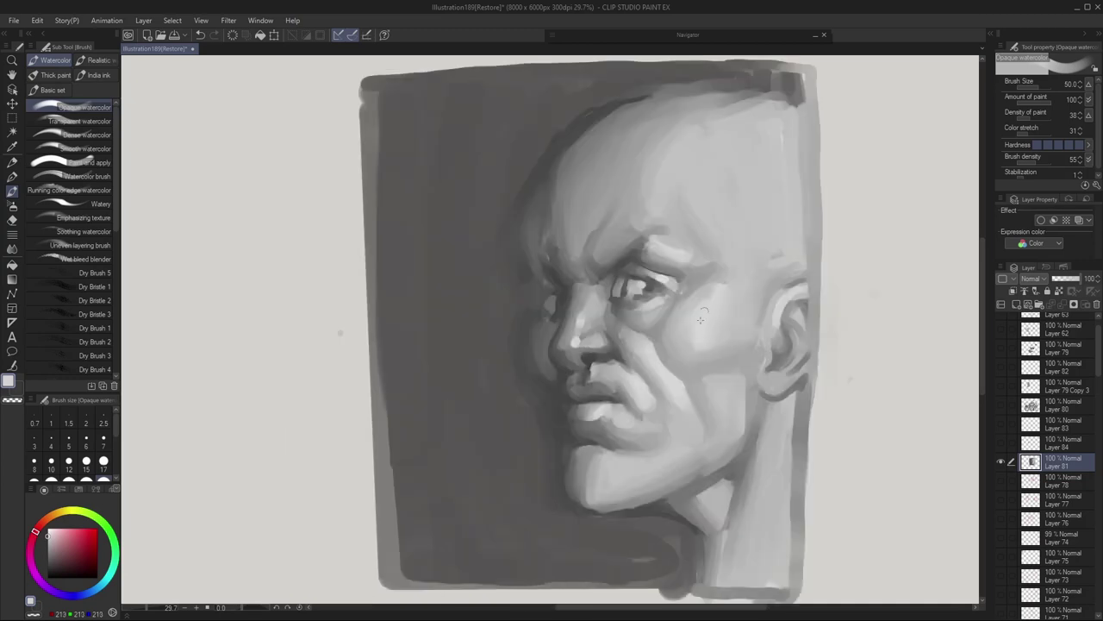
Touch up the shadow edge beside the upper lip and the outer edge of the cheek fold with sampled greys at size 40
key("bracketleft")
left_click(560, 371, "alt")
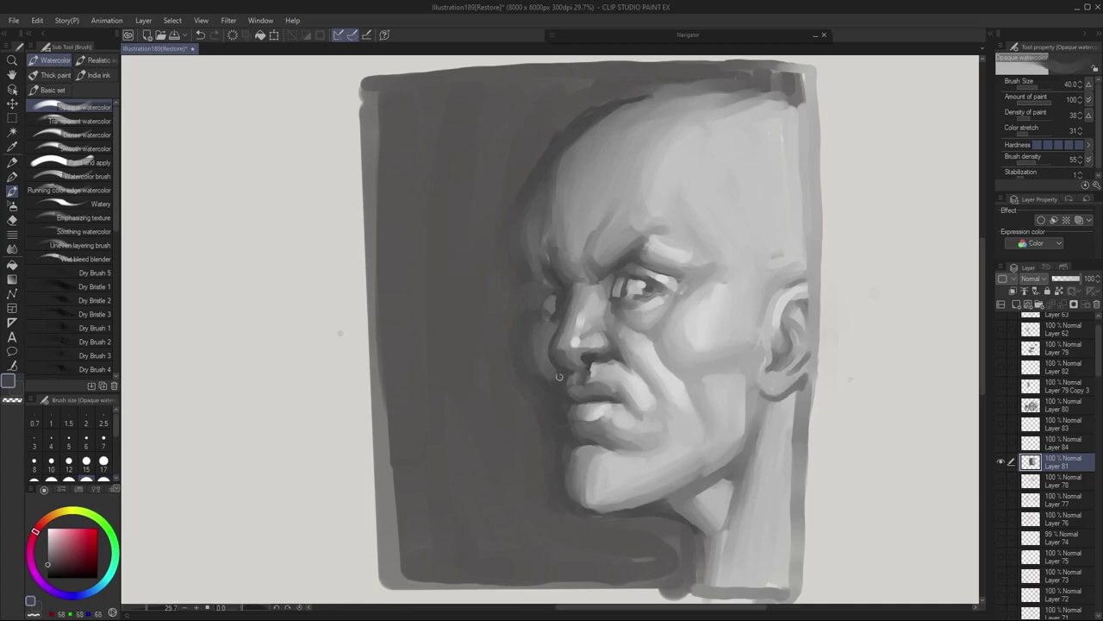
key("bracketleft")
left_click(698, 381, "alt")
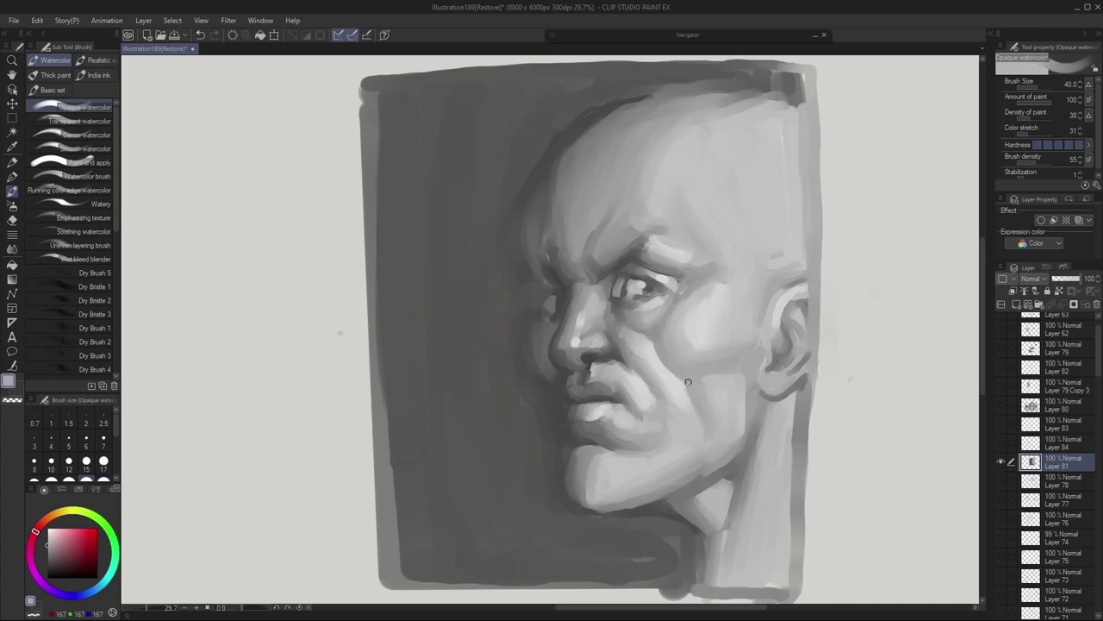
Blend the jaw plane's hard edge and refine the jawline toward the chin with sampled greys, reducing the brush to size 25
left_click(748, 396, "alt")
left_click(736, 397, "alt")
left_click_drag(741, 426, 712, 463)
key("bracketleft")
left_click_drag(701, 477, 667, 495)
key("bracketright")
left_click(727, 439, "alt")
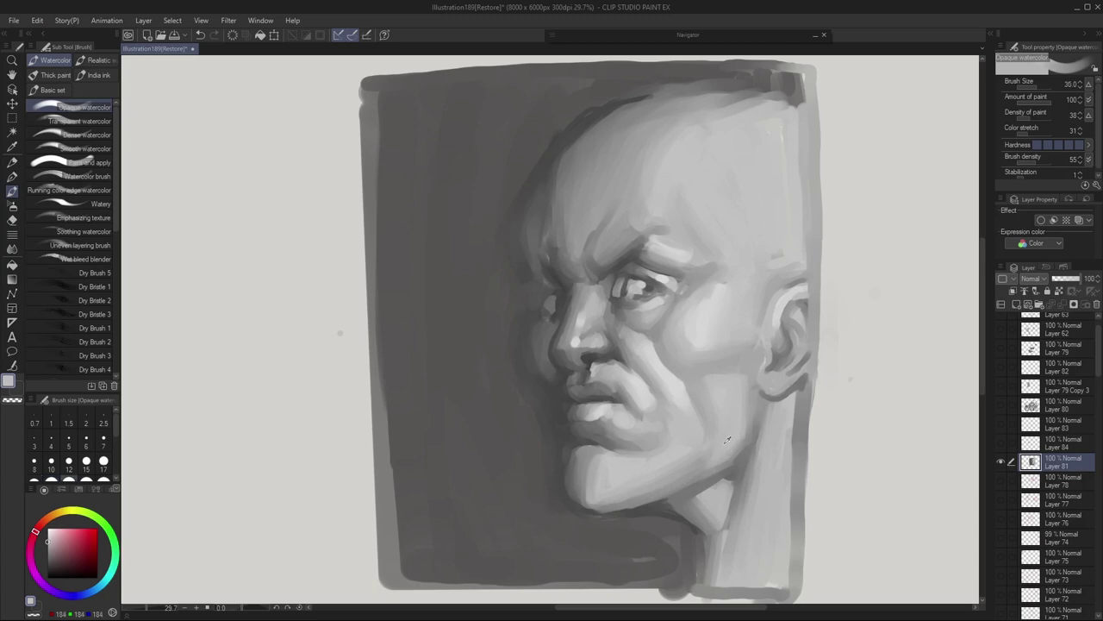
key("bracketleft")
left_click(688, 488, "alt")
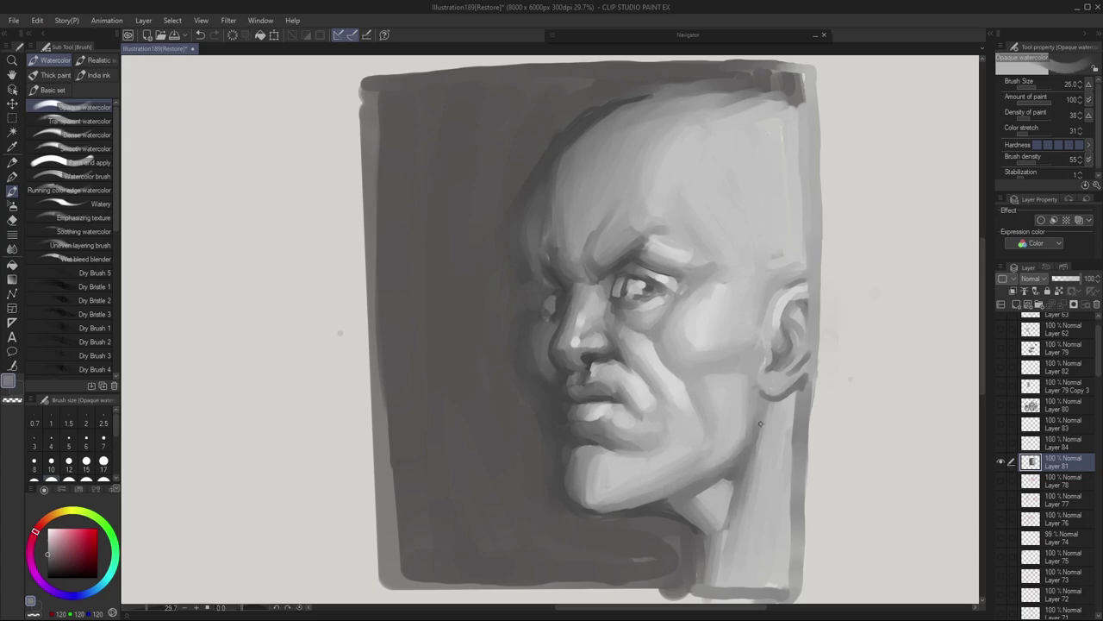
Add a new layer above the head and set up the G-pen with bright red at size 50
left_click(1016, 305)
left_click(12, 175)
left_click(97, 528)
left_click(69, 461)
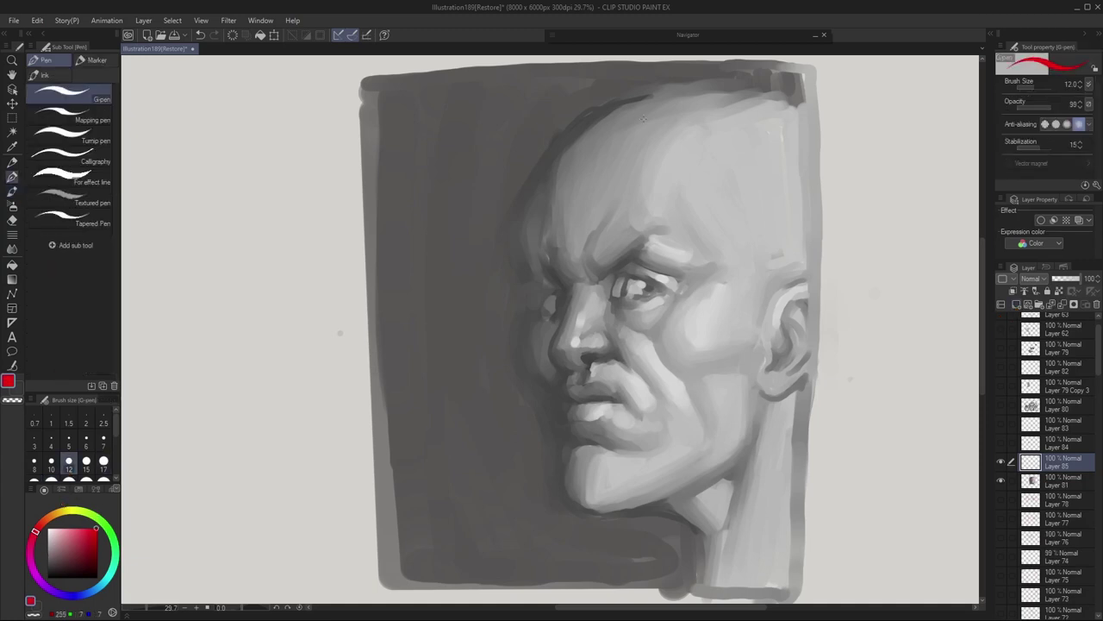
left_click(103, 480)
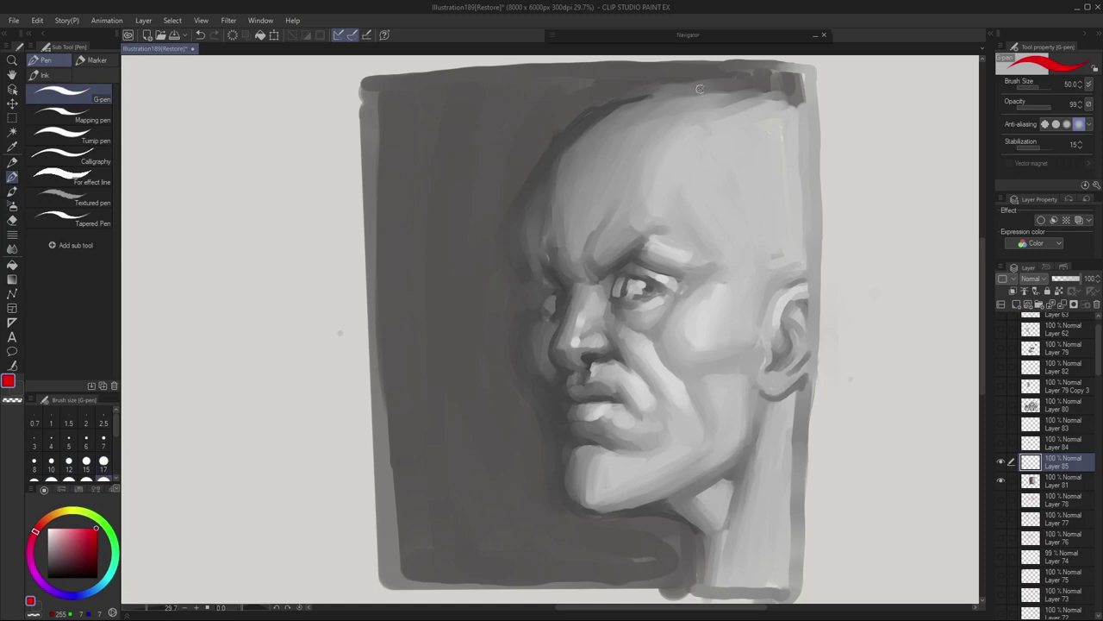
Draw red contour lines over the head's planes, down the profile, through the near eye to the jaw, and diagonally across the forehead
left_click_drag(644, 329, 631, 187)
left_click_drag(753, 90, 649, 144)
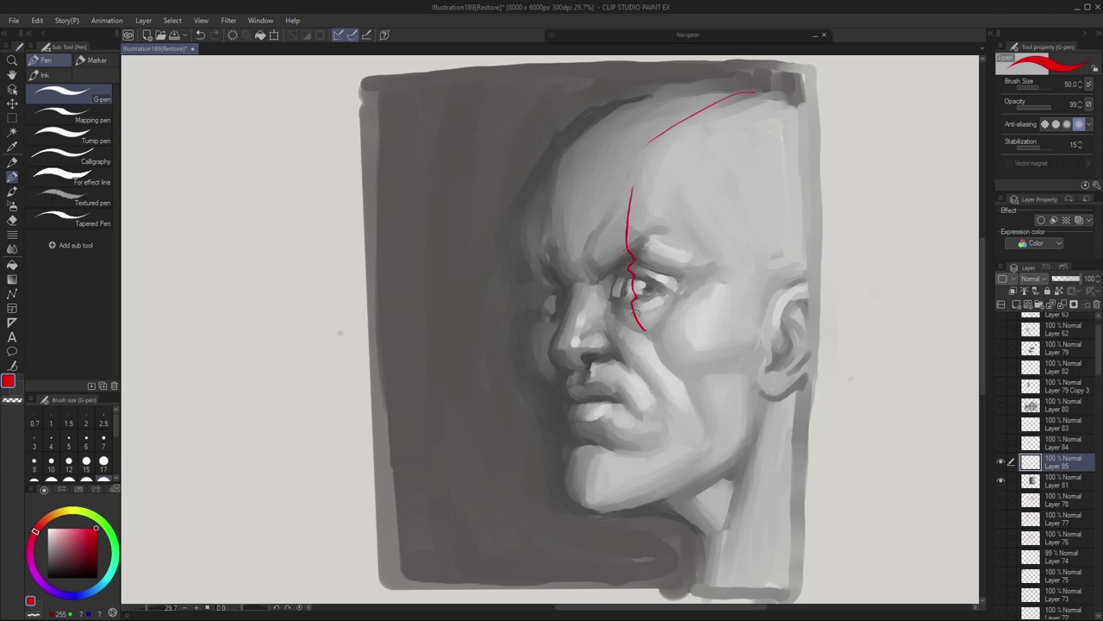
mouse_move(645, 331)
left_mouse_down()
mouse_move(658, 448)
mouse_move(655, 504)
left_mouse_up()
mouse_move(671, 96)
left_mouse_down()
mouse_move(608, 148)
mouse_move(583, 229)
mouse_move(582, 289)
mouse_move(559, 353)
mouse_move(587, 399)
mouse_move(574, 418)
mouse_move(591, 439)
mouse_move(583, 500)
left_mouse_up()
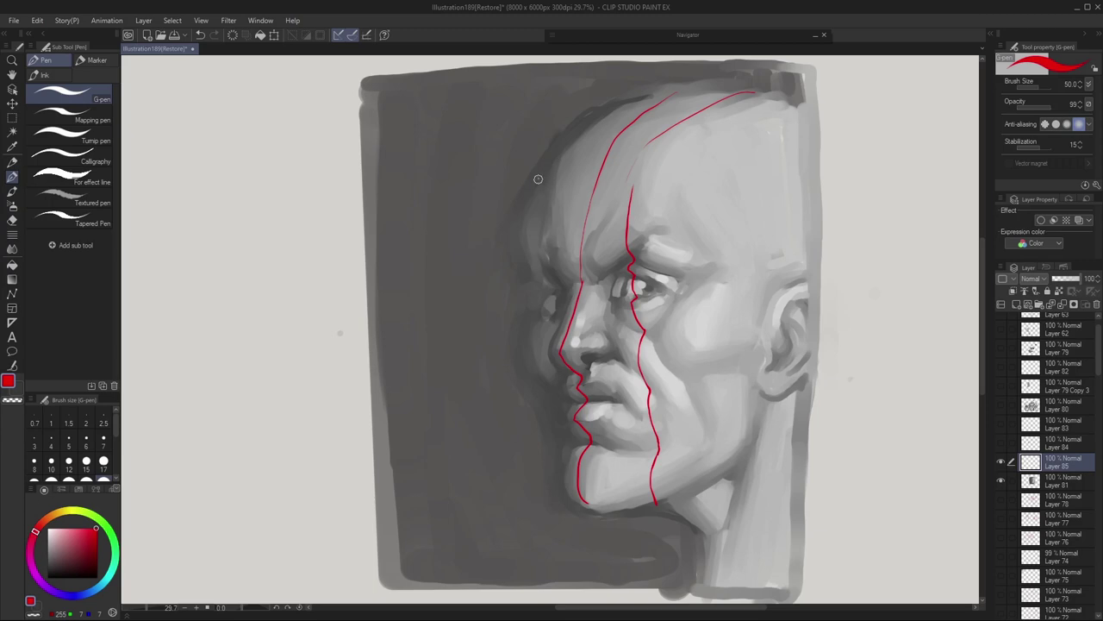
mouse_move(539, 180)
left_mouse_down()
mouse_move(597, 207)
mouse_move(644, 268)
left_mouse_up()
left_click_drag(651, 278, 707, 481)
left_click_drag(668, 313, 660, 322)
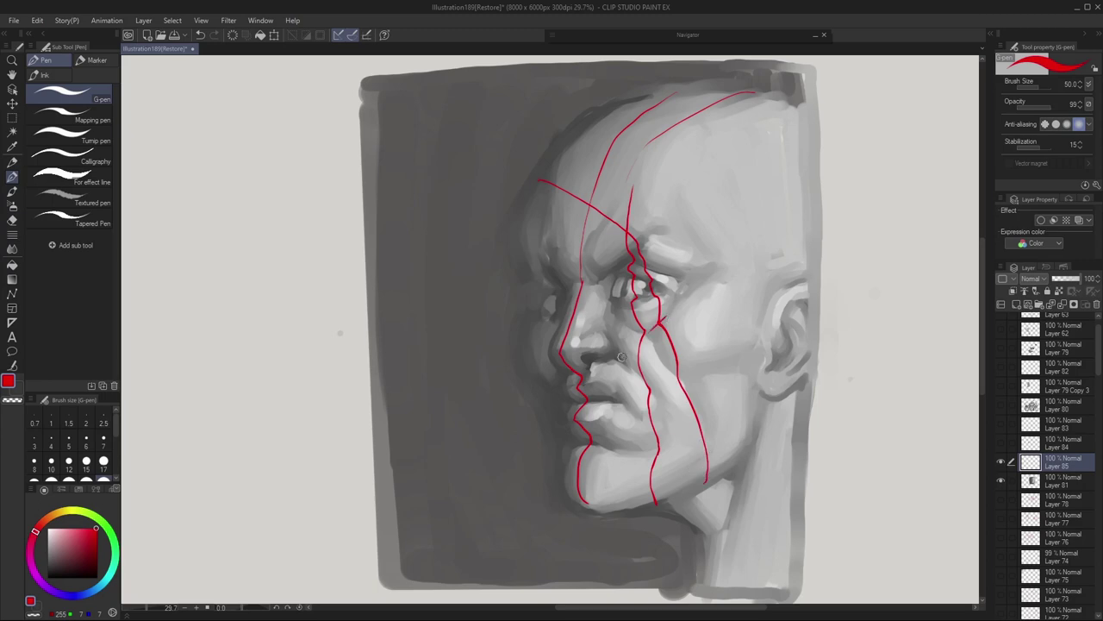
Undo all the red contour lines drawn over the face
key("ctrl+z")
key("ctrl+z")
key("ctrl+z")
key("ctrl+z")
key("ctrl+z")
key("ctrl+z")
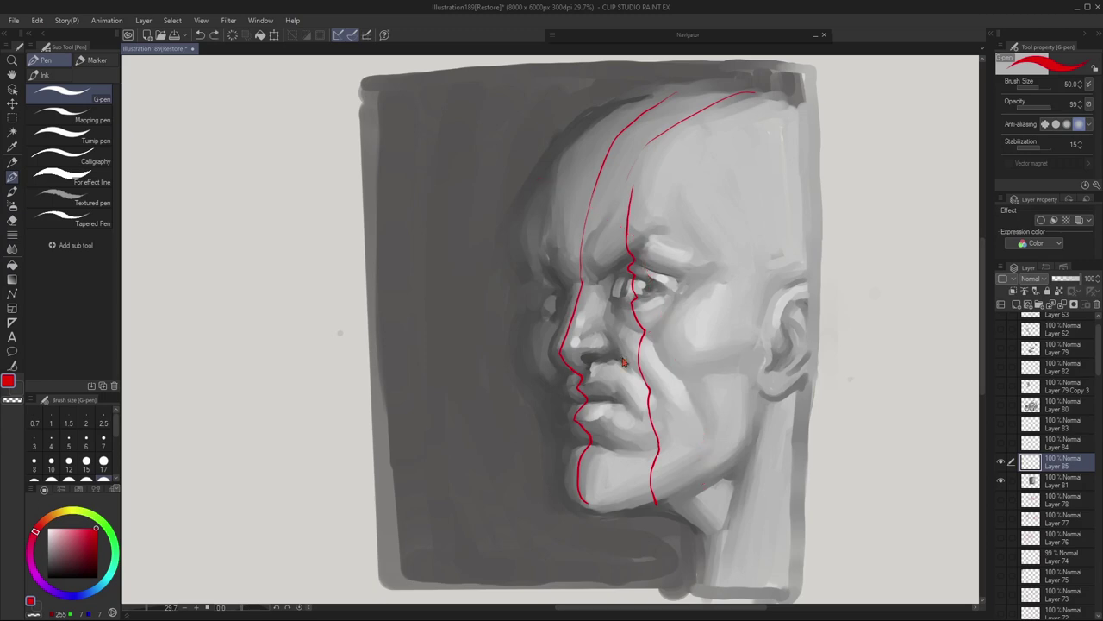
key("ctrl+z")
key("ctrl+z")
key("ctrl+z")
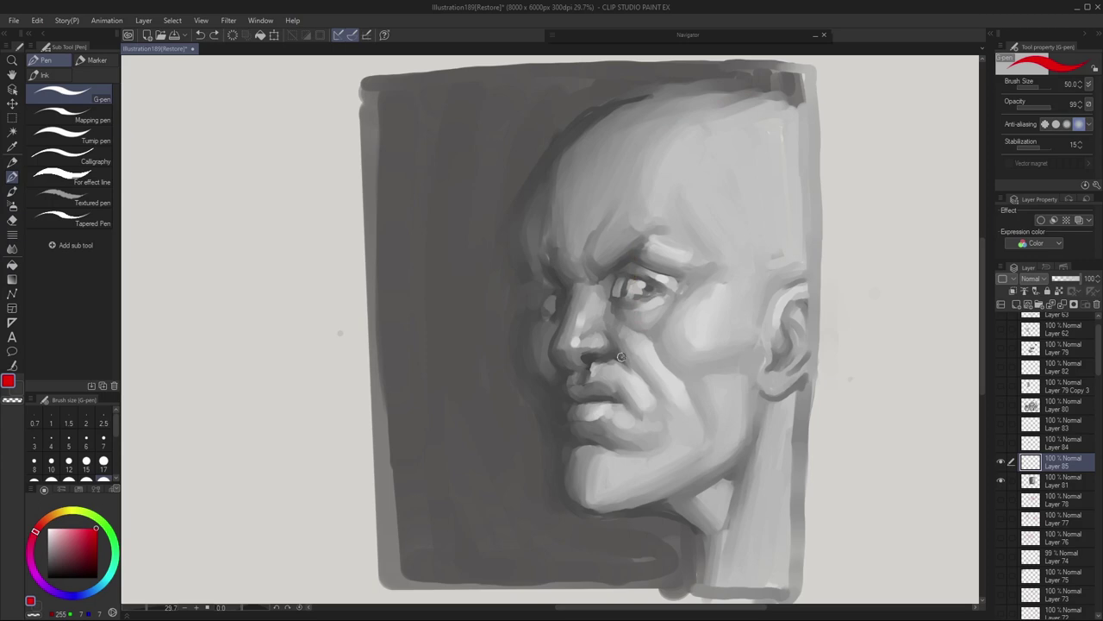